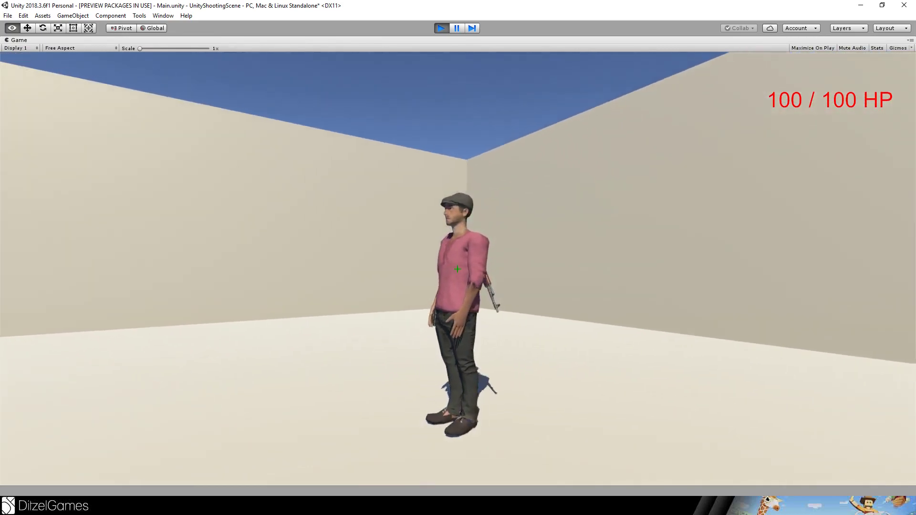
# Test the character's weapon switching in the running Unity game by drawing and holstering the rifle and the pistol.
pyautogui.press('1')
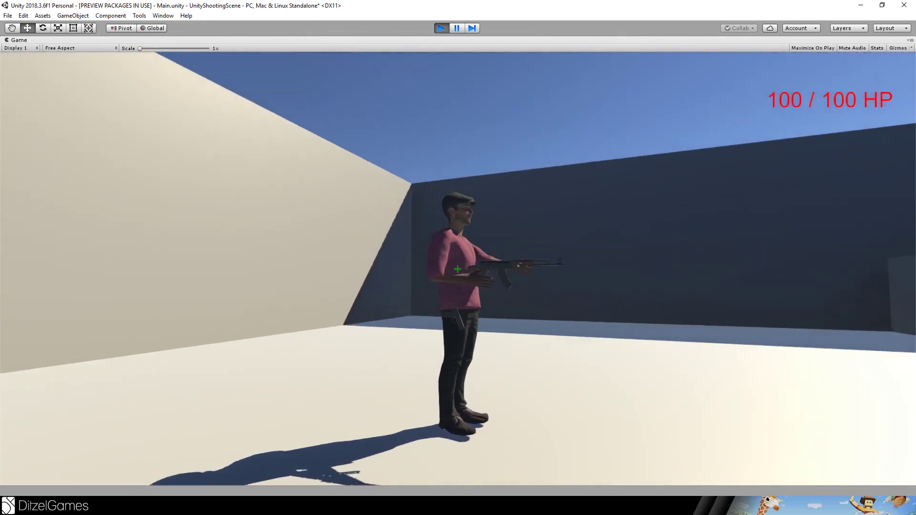
pyautogui.press('2')
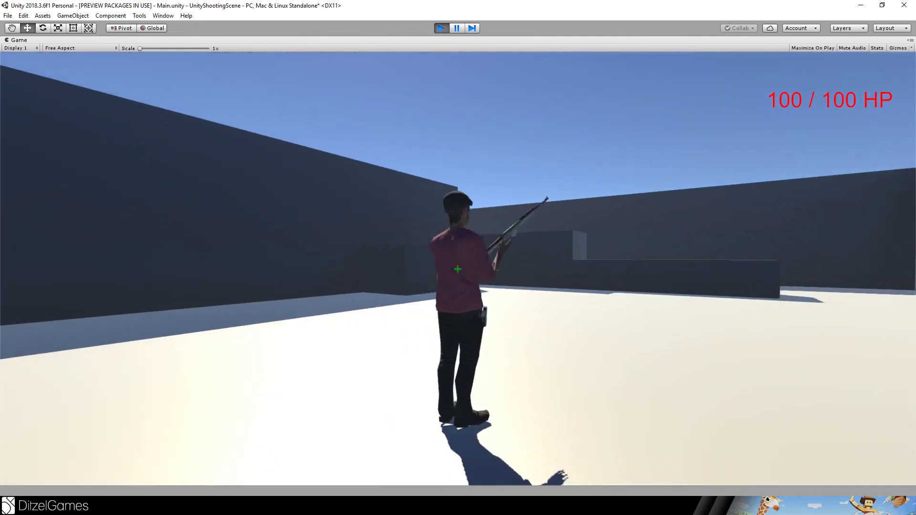
pyautogui.press('2')
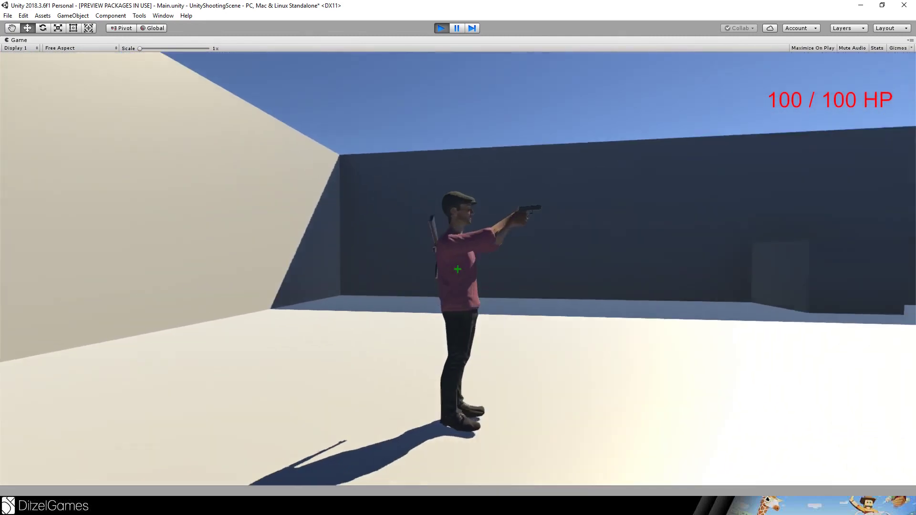
pyautogui.press('2')
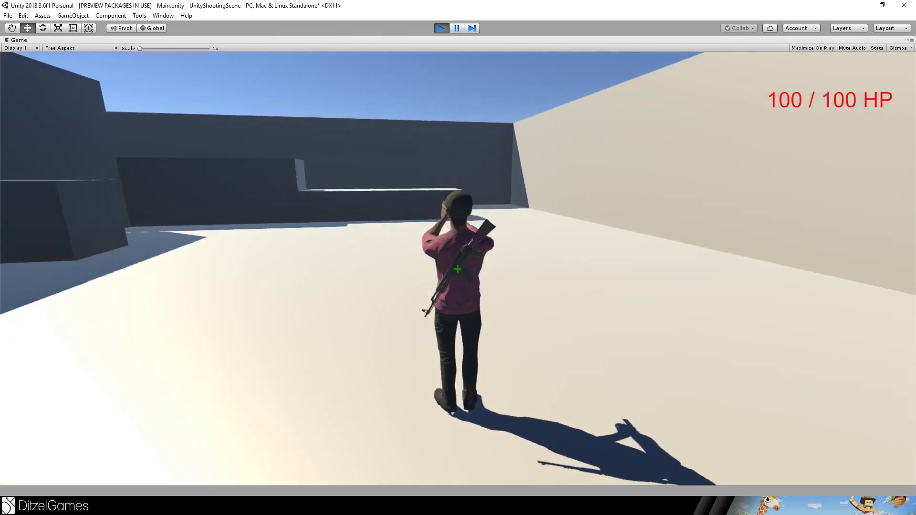
pyautogui.press('2')
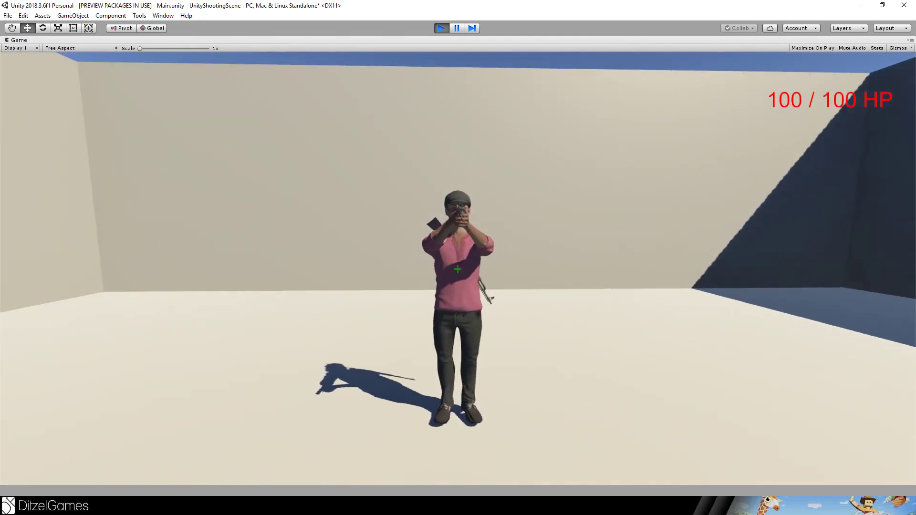
pyautogui.press('1')
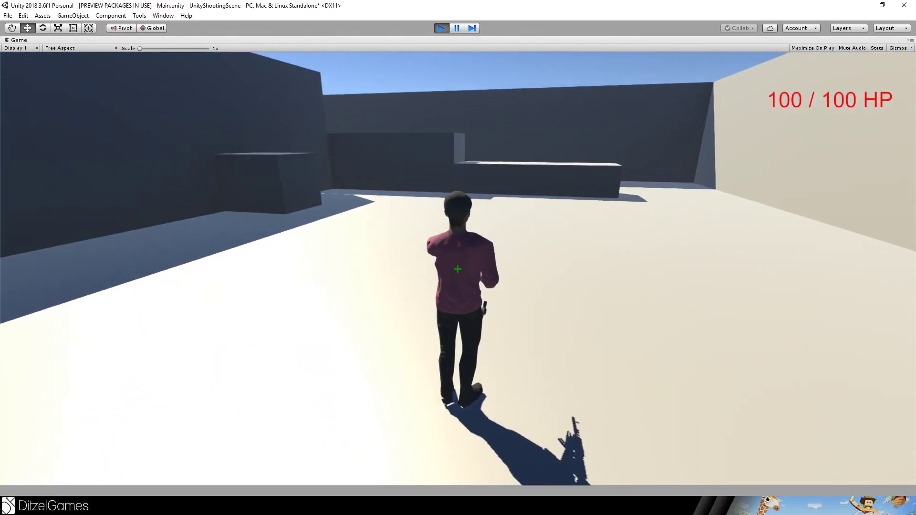
pyautogui.press('1')
# Draw the rifle, run around the low wall in the arena and shoot at the opponent beside it.
pyautogui.press('w')
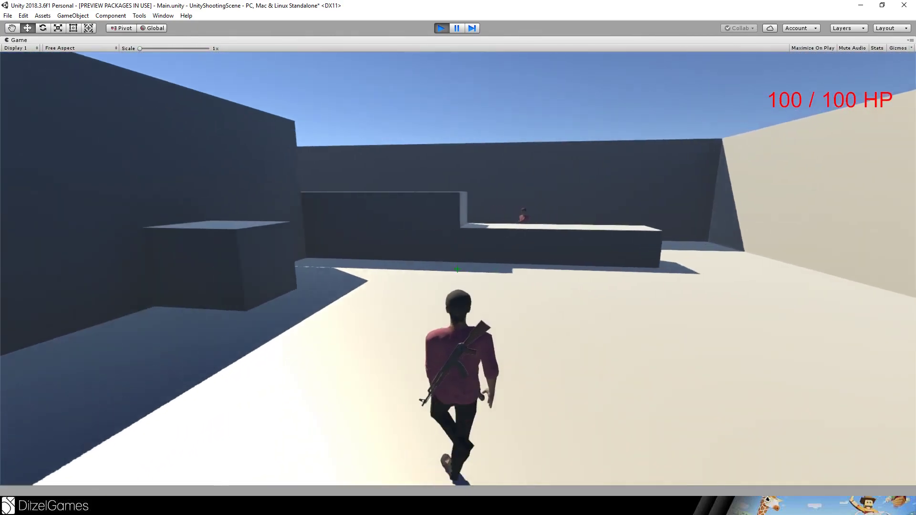
pyautogui.press('1')
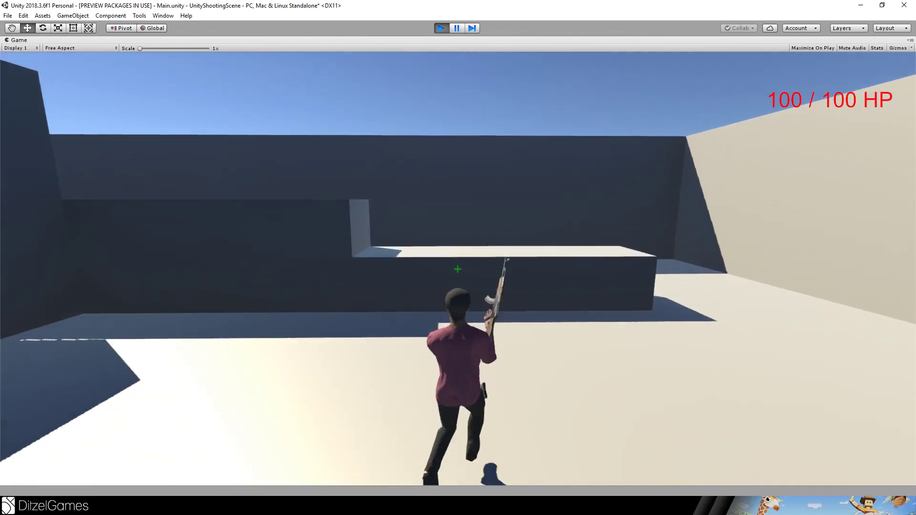
pyautogui.press('d')
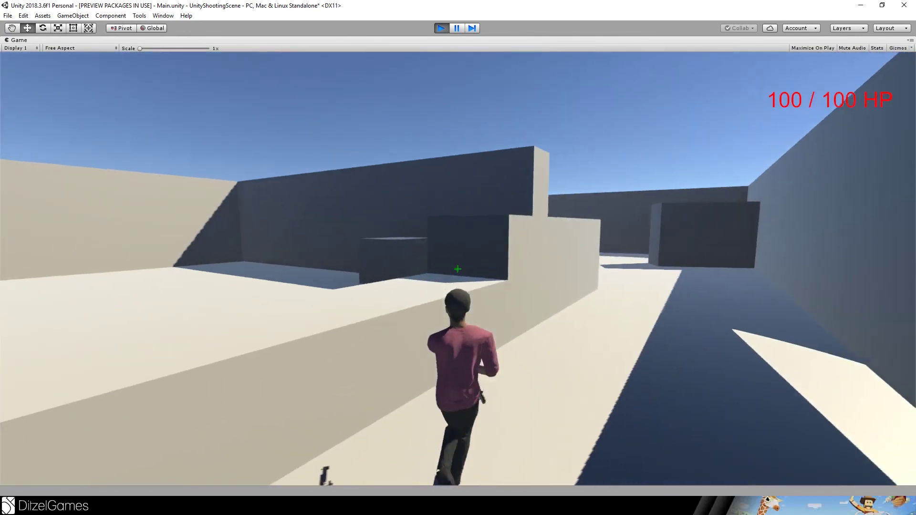
pyautogui.press('w')
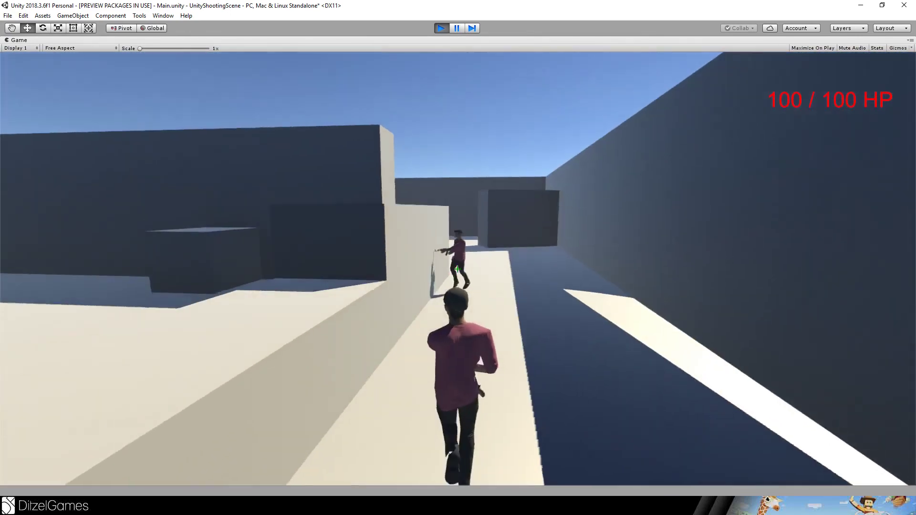
pyautogui.click(458, 269)
pyautogui.press('s')
pyautogui.click(458, 269)
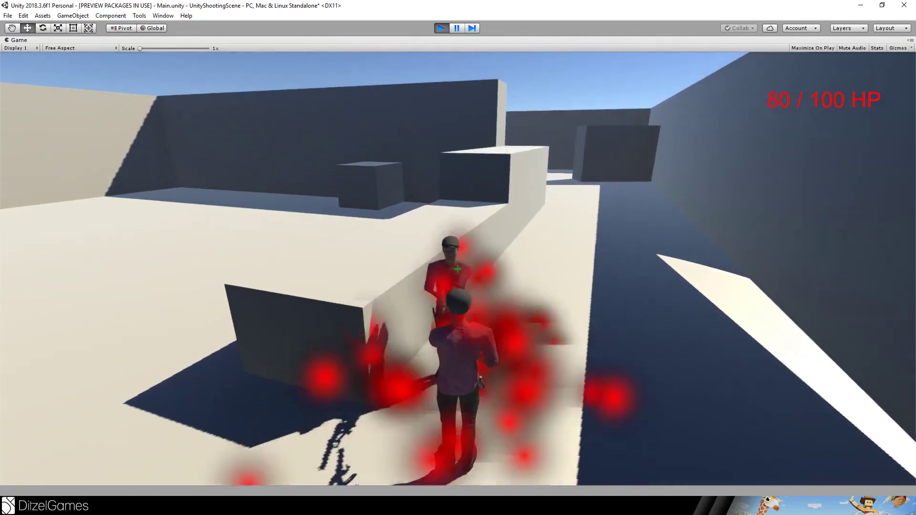
pyautogui.press('s')
pyautogui.click(457, 269)
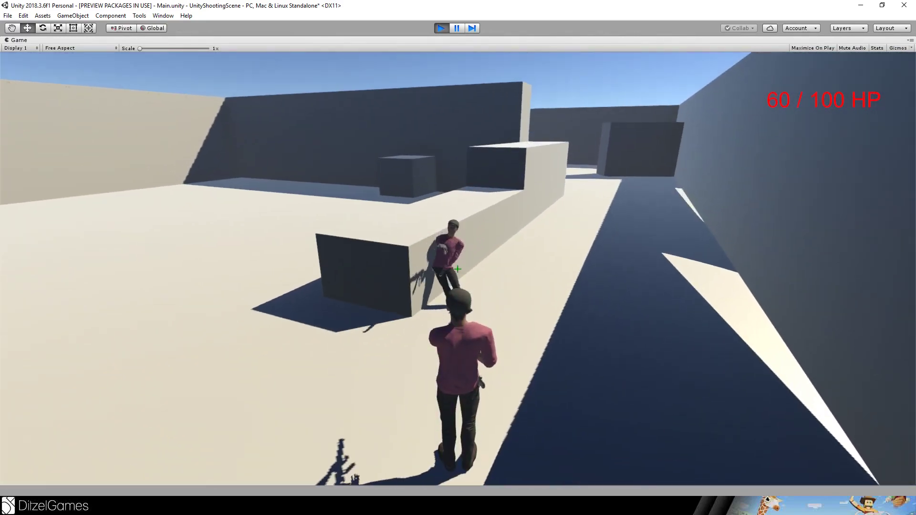
pyautogui.click(458, 269)
# Move on past the walls and fire at the two opponents standing together to test ranged combat.
pyautogui.press('w')
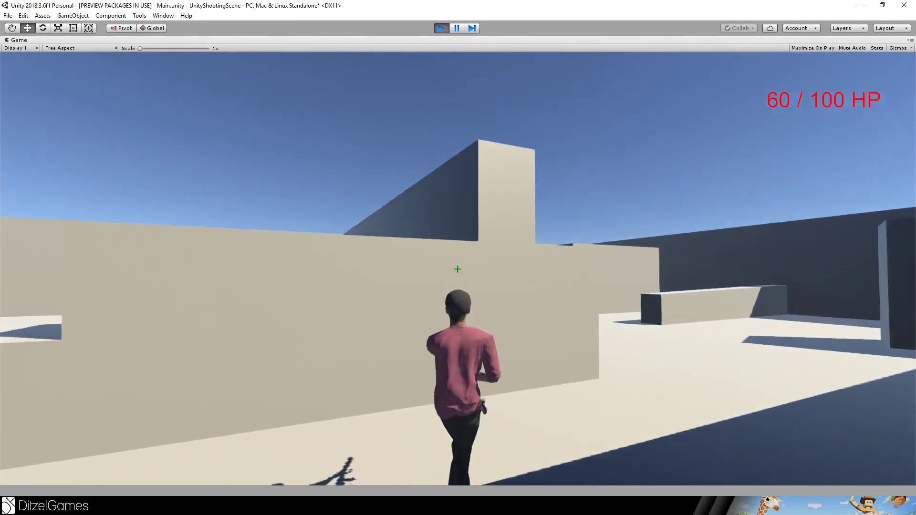
pyautogui.press('w')
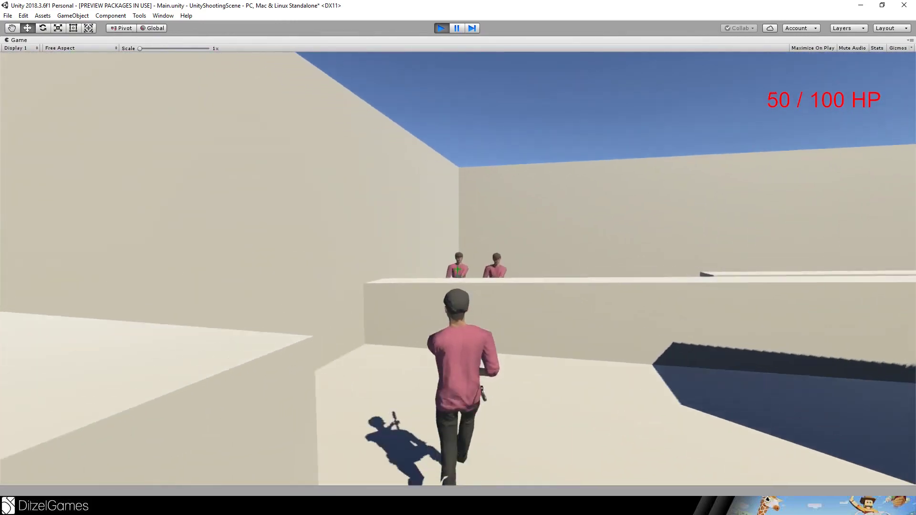
pyautogui.press('d')
pyautogui.click(458, 269)
pyautogui.click(458, 269)
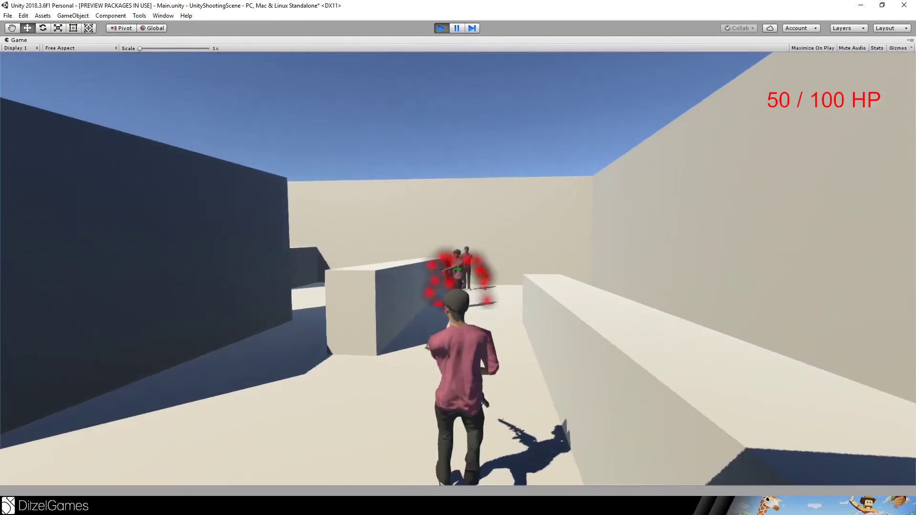
pyautogui.press('w')
pyautogui.press('s')
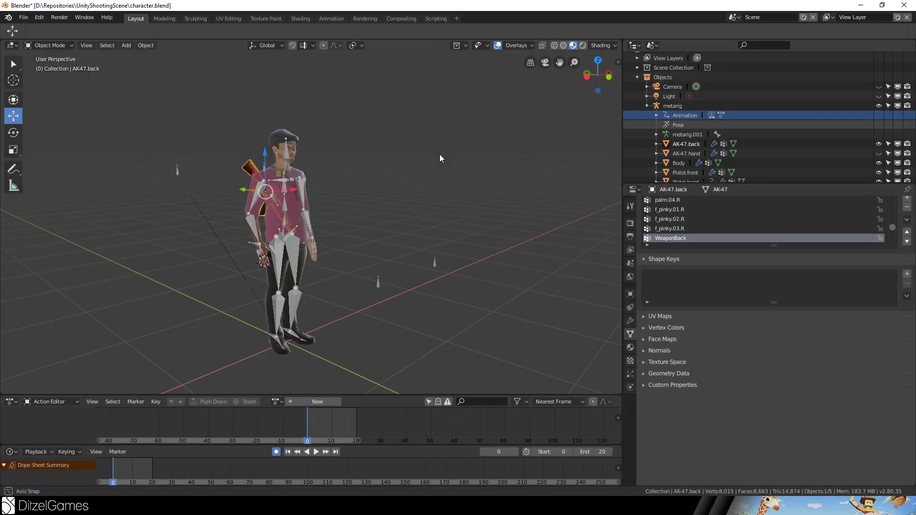
pyautogui.moveTo(440, 154); pyautogui.dragTo(358, 229, button='middle')
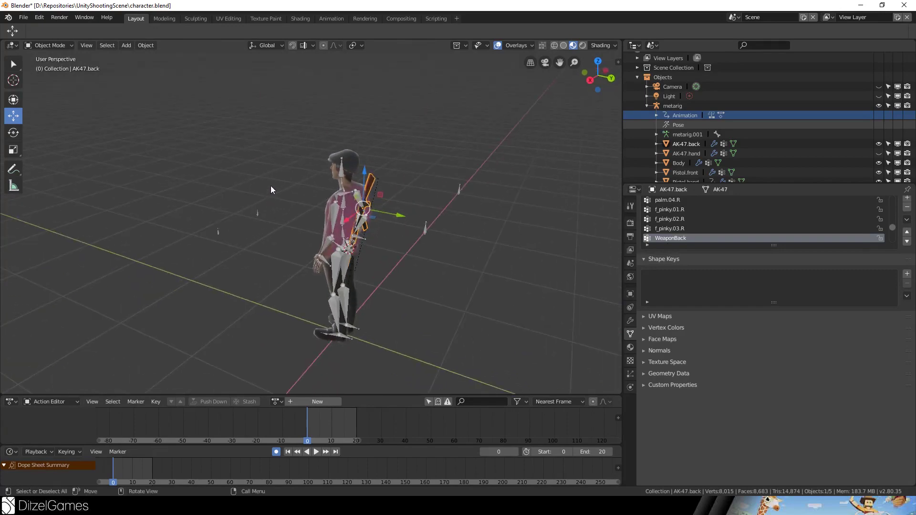
pyautogui.moveTo(271, 190); pyautogui.dragTo(405, 191, button='middle')
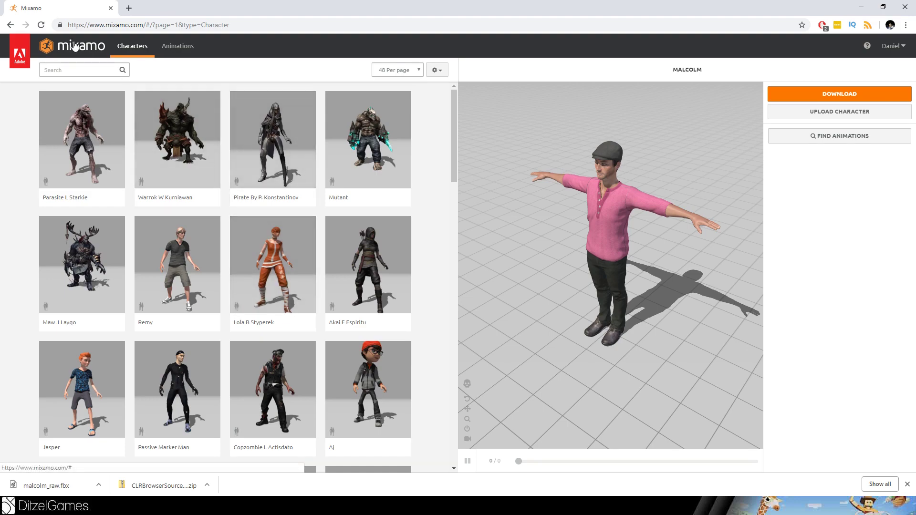
# Switch to Mixamo, find the Malcolm character and review the pose options in its download settings without downloading.
pyautogui.moveTo(454, 133); pyautogui.dragTo(435, 350)
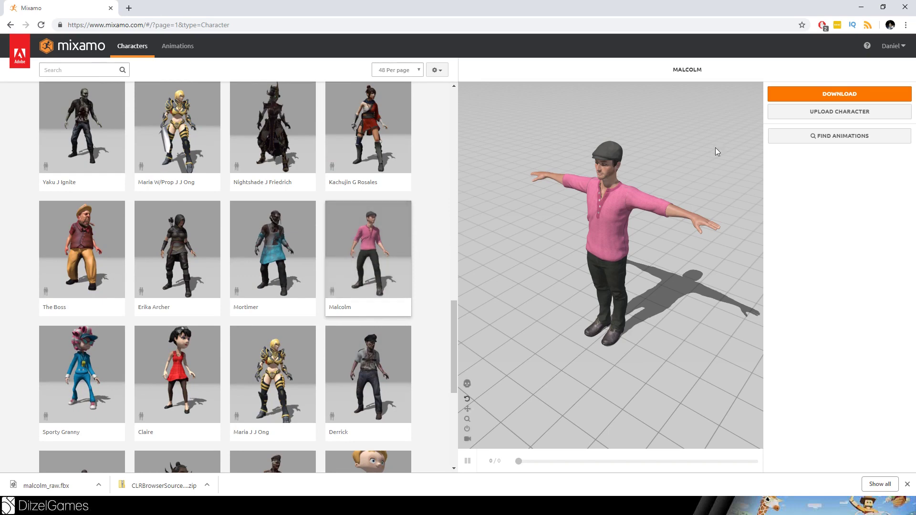
pyautogui.moveTo(783, 147); pyautogui.dragTo(506, 103)
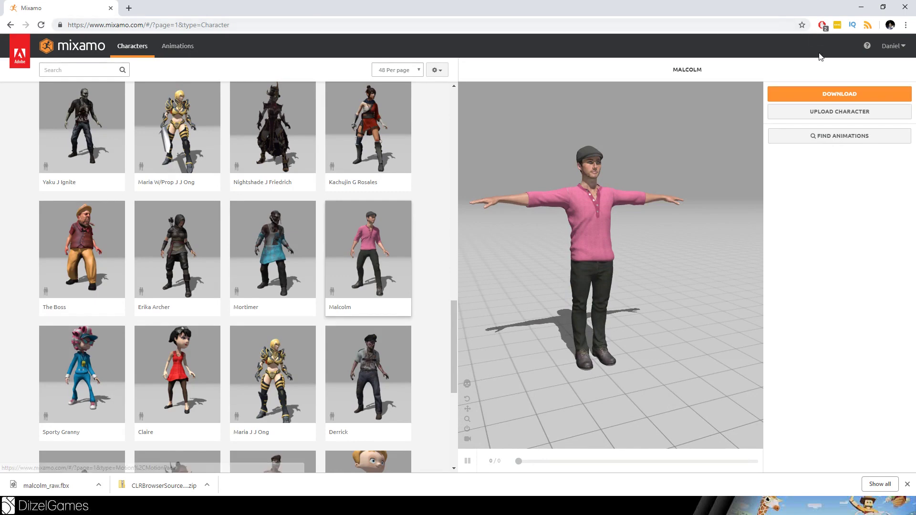
pyautogui.click(833, 94)
pyautogui.click(493, 134)
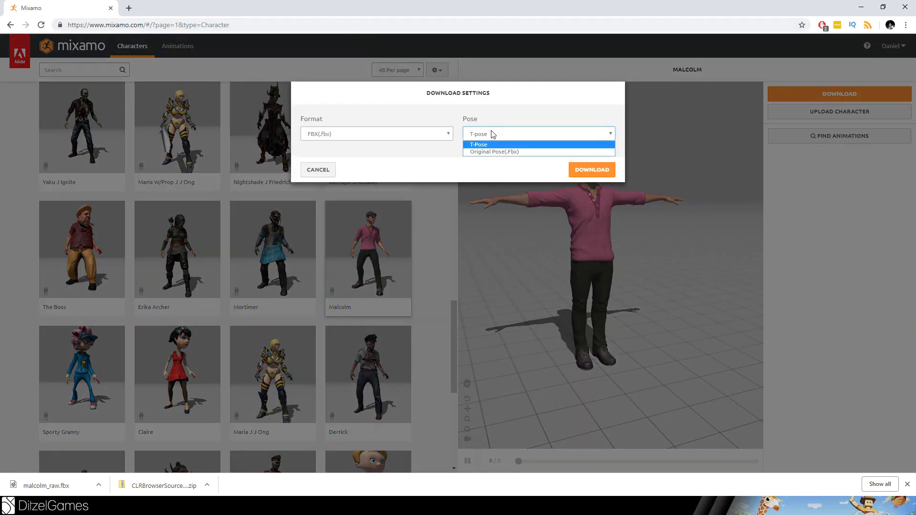
pyautogui.click(318, 170)
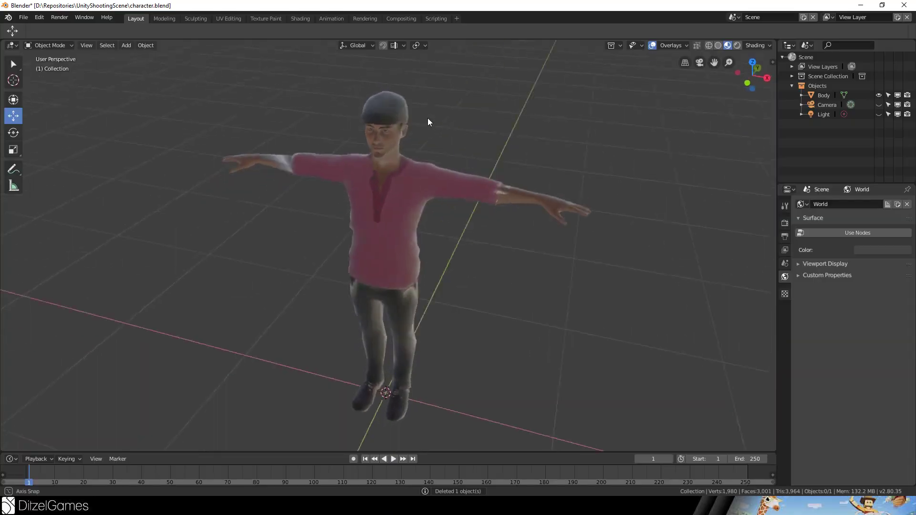
# Switch to Blender, select the Body mesh and inspect the T-posed character from several sides.
pyautogui.moveTo(428, 118); pyautogui.dragTo(530, 158, button='middle')
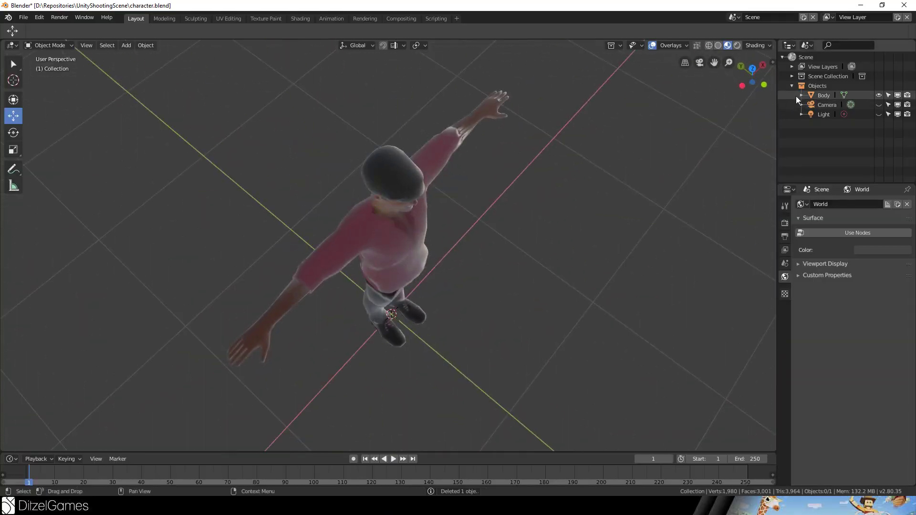
pyautogui.click(818, 94)
pyautogui.moveTo(505, 273); pyautogui.dragTo(371, 210, button='middle')
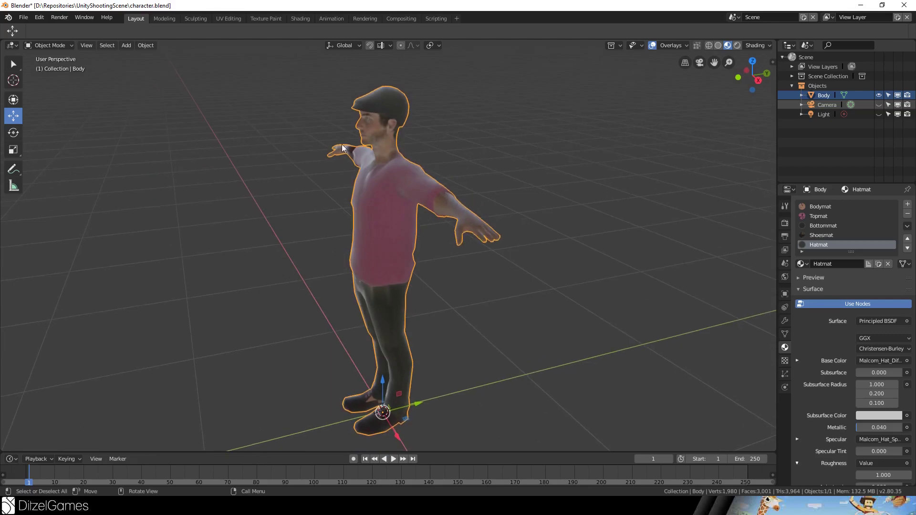
pyautogui.moveTo(354, 128); pyautogui.dragTo(453, 286, button='middle')
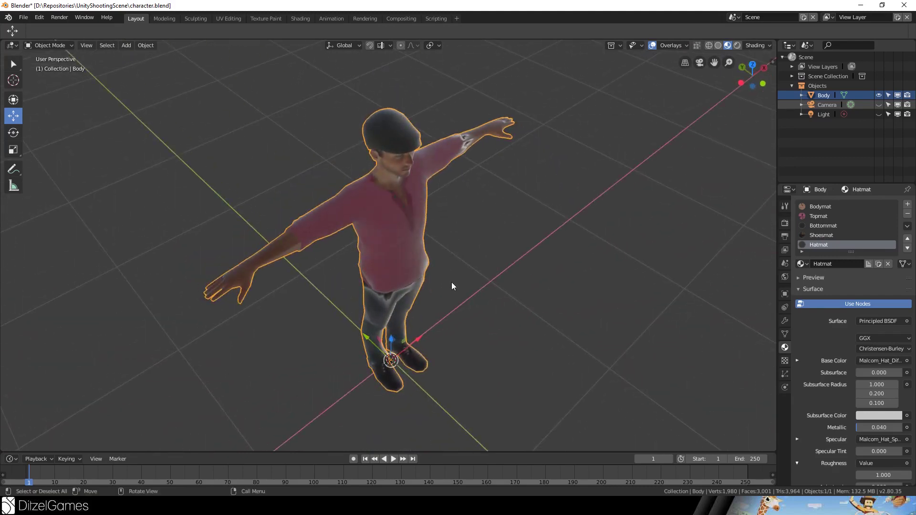
pyautogui.moveTo(485, 278); pyautogui.dragTo(356, 155, button='middle')
pyautogui.moveTo(399, 199); pyautogui.dragTo(378, 193, button='middle')
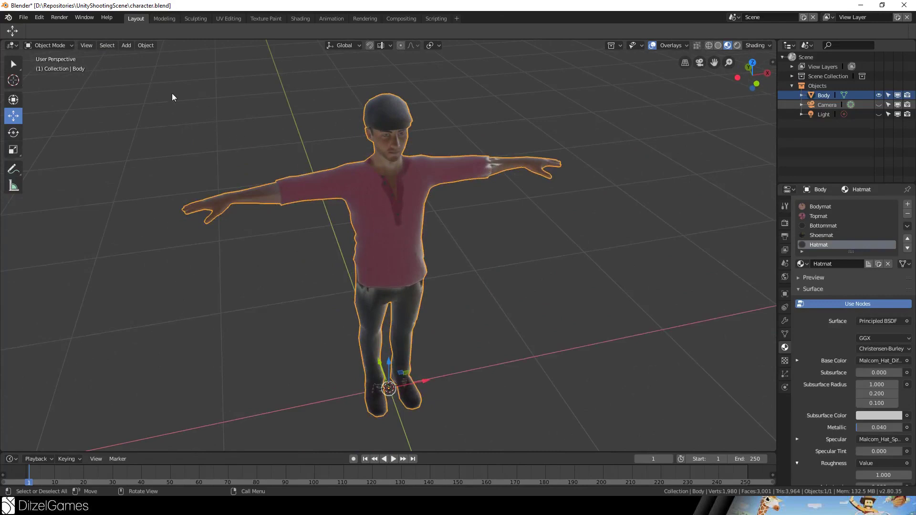
# Search the add-on preferences for "rig", check that Rigify is enabled and close the preferences.
pyautogui.click(41, 21)
pyautogui.click(76, 131)
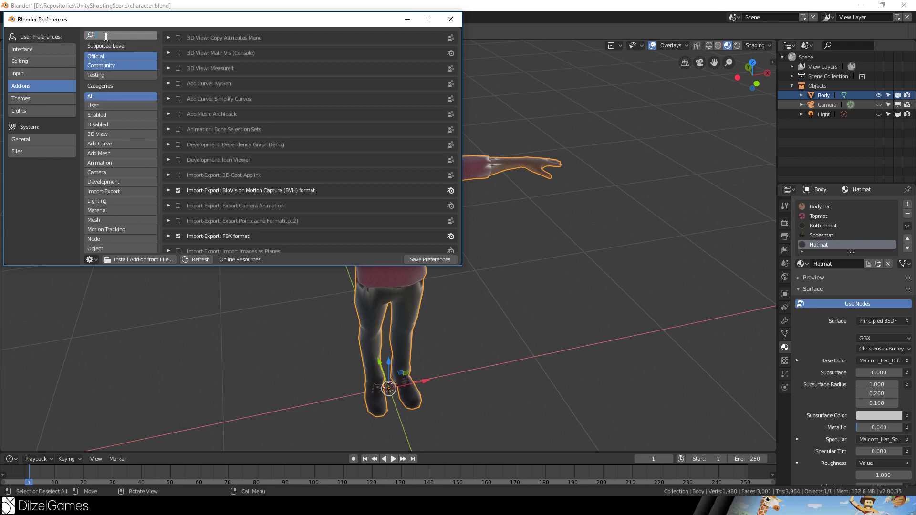
pyautogui.write('rig')
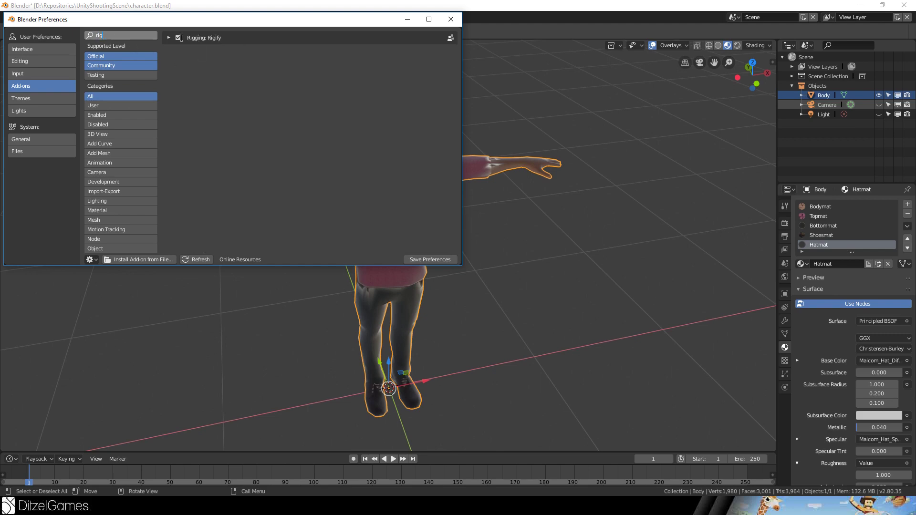
pyautogui.press('Escape')
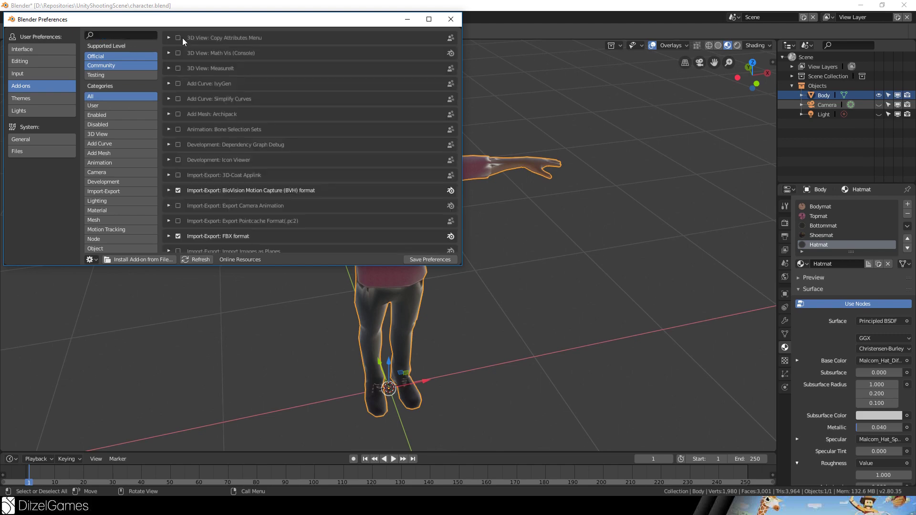
pyautogui.click(451, 19)
# Add a Human (Meta-Rig) armature to the scene with the character.
pyautogui.moveTo(429, 174); pyautogui.dragTo(240, 136, button='middle')
pyautogui.click(126, 45)
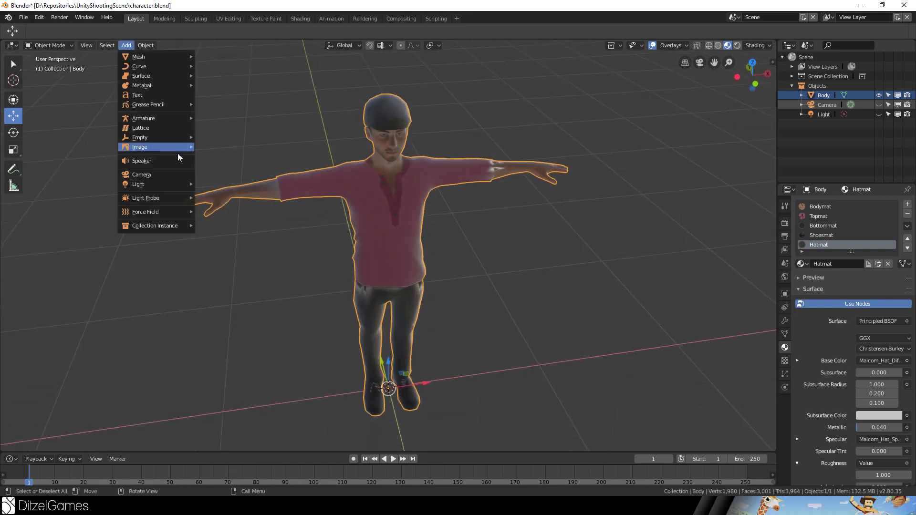
pyautogui.moveTo(172, 119)
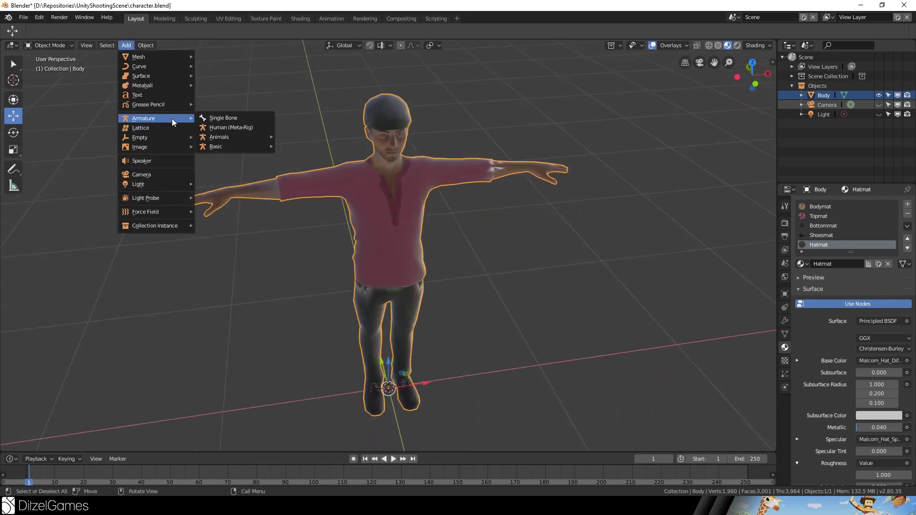
pyautogui.click(246, 127)
# Scale the human metarig uniformly to about 0.89 in front view to match the character's height.
pyautogui.moveTo(372, 110)
pyautogui.mouseDown(button='middle')
pyautogui.moveTo(286, 109)
pyautogui.moveTo(363, 100)
pyautogui.mouseUp(button='middle')
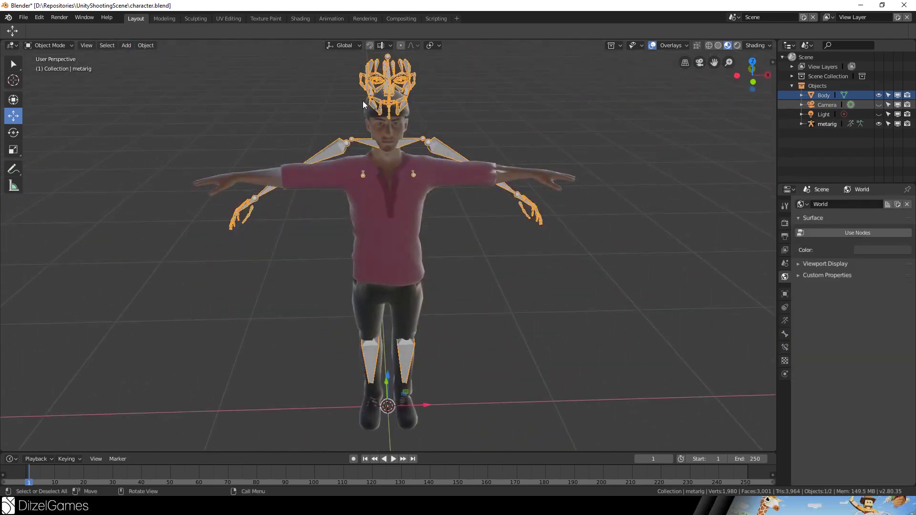
pyautogui.press('KP_1')
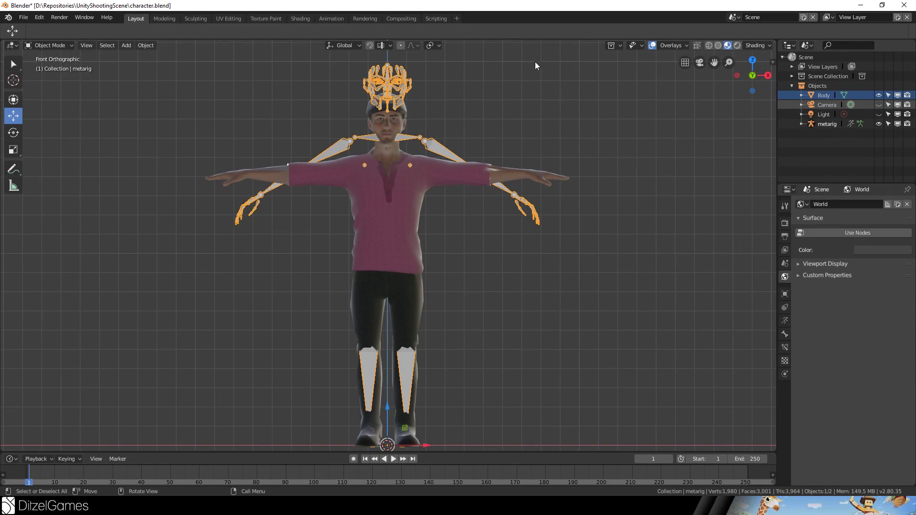
pyautogui.press('s')
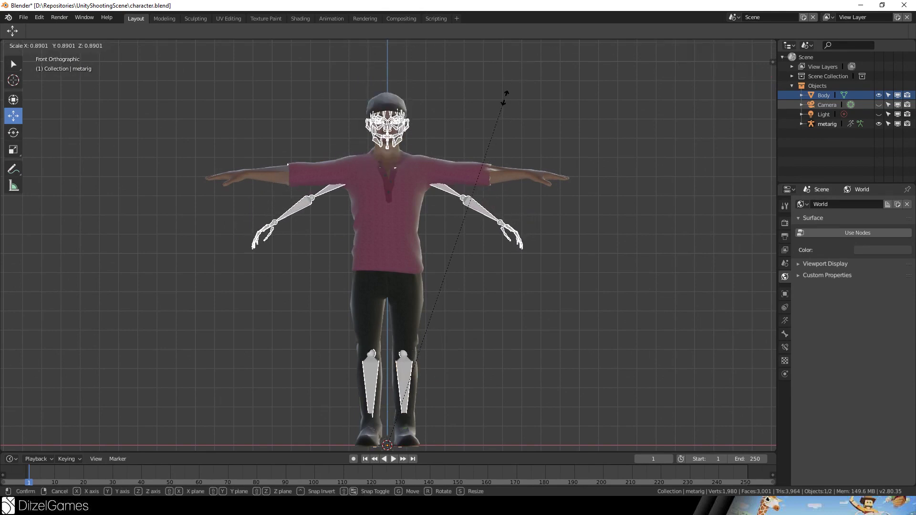
pyautogui.click(505, 97)
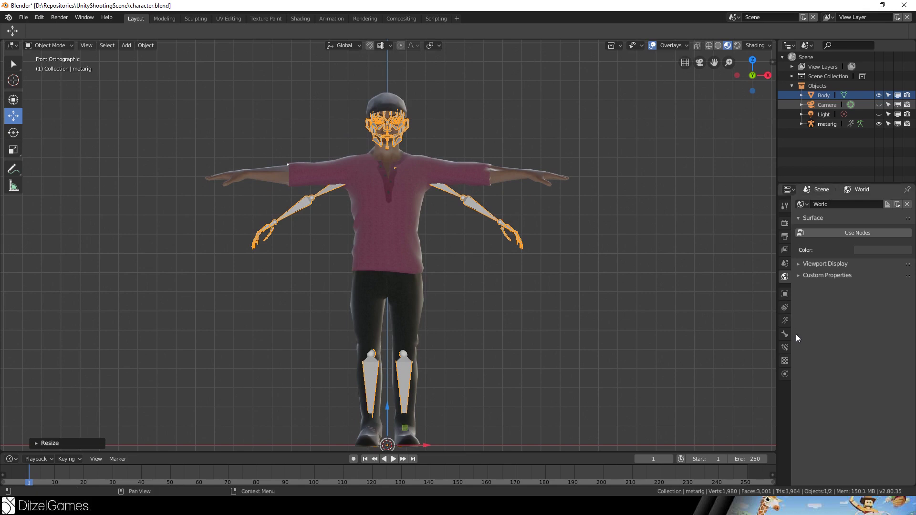
# Turn on In Front display for the metarig so its bones show through the character mesh.
pyautogui.click(785, 294)
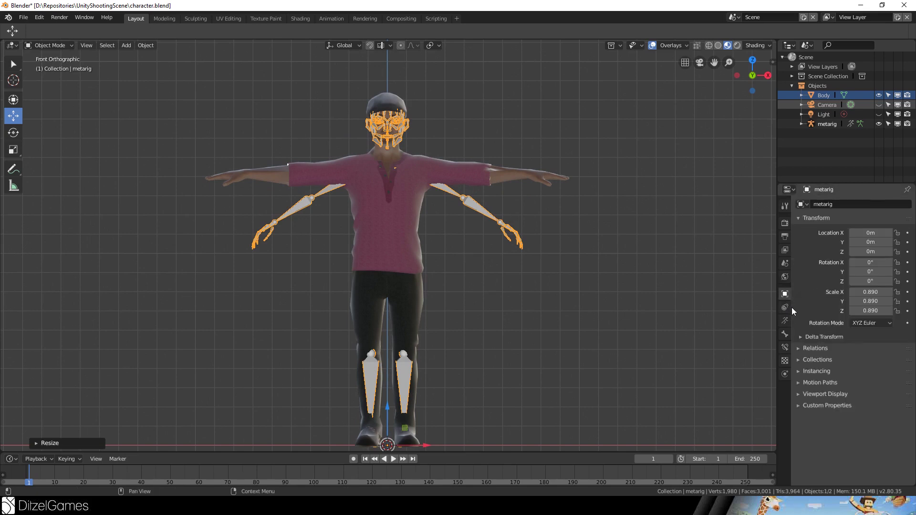
pyautogui.click(785, 321)
pyautogui.click(901, 369)
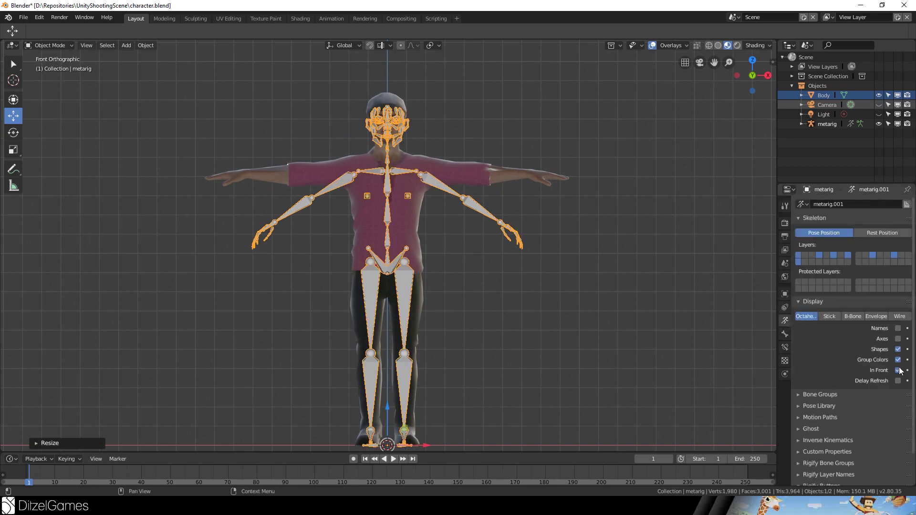
# In Edit Mode, select all facial bones of the metarig, including the main face bone but not the head bone, and delete them.
pyautogui.moveTo(299, 76); pyautogui.dragTo(423, 89, button='middle')
pyautogui.press('Tab')
pyautogui.moveTo(392, 139); pyautogui.dragTo(394, 151)
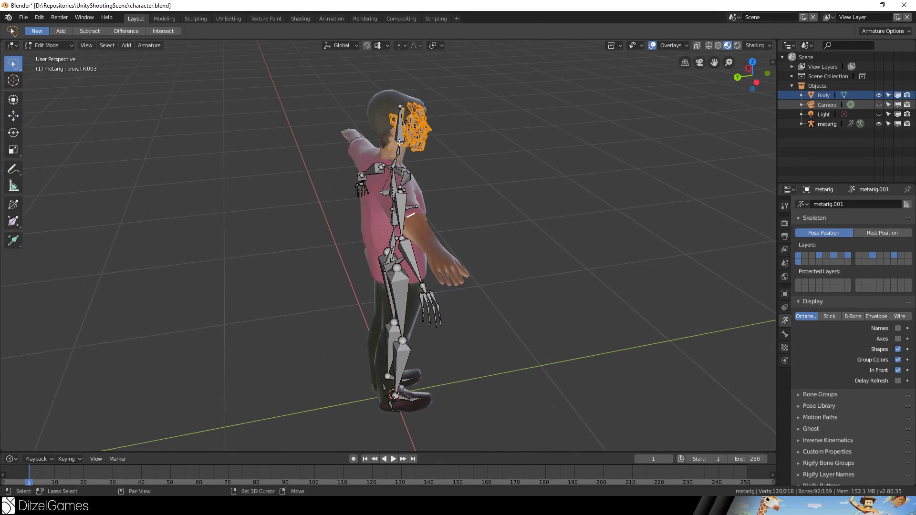
pyautogui.moveTo(434, 153); pyautogui.dragTo(412, 244, button='middle')
pyautogui.keyDown('shift'); pyautogui.click(399, 117); pyautogui.keyUp('shift')
pyautogui.scroll(5, 430, 128)
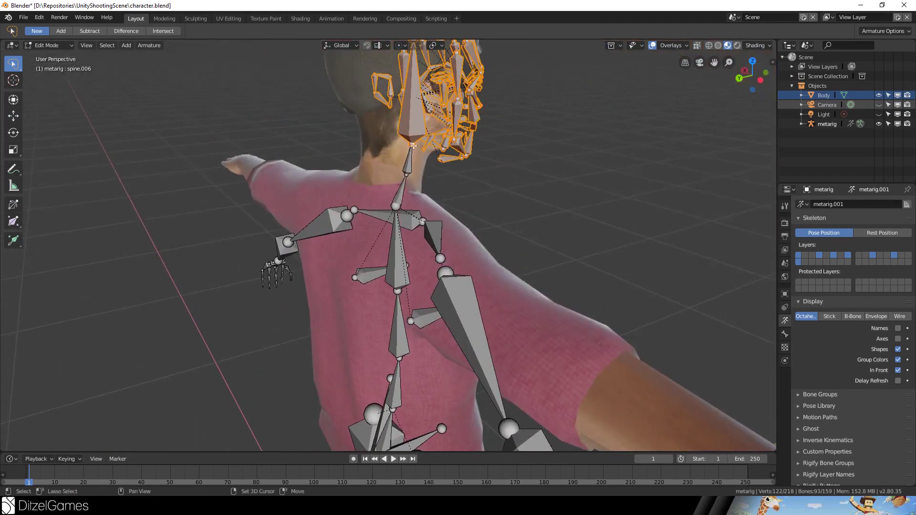
pyautogui.keyDown('shift'); pyautogui.click(413, 120); pyautogui.keyUp('shift')
pyautogui.moveTo(413, 120); pyautogui.dragTo(362, 118, button='middle')
pyautogui.scroll(4, 406, 131)
pyautogui.press('x')
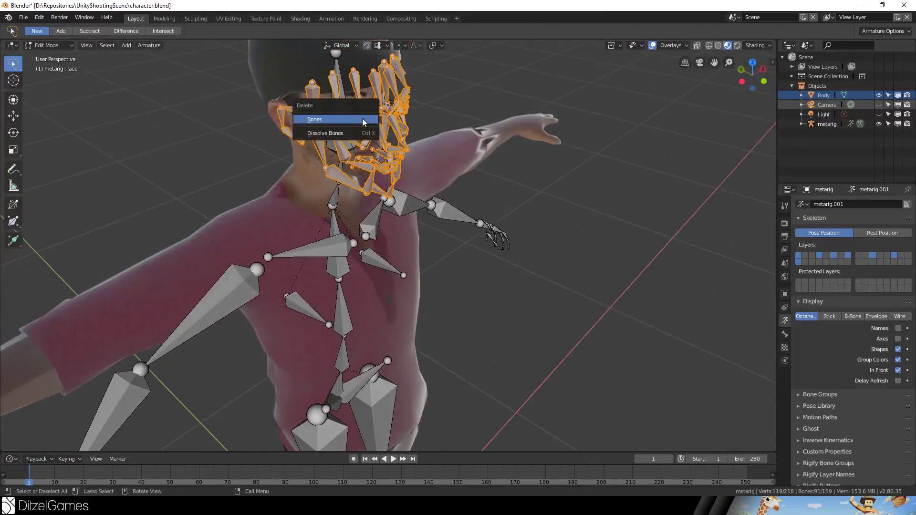
pyautogui.click(362, 118)
# Delete the two breast bones and the heel bones from the metarig.
pyautogui.scroll(-3, 380, 149)
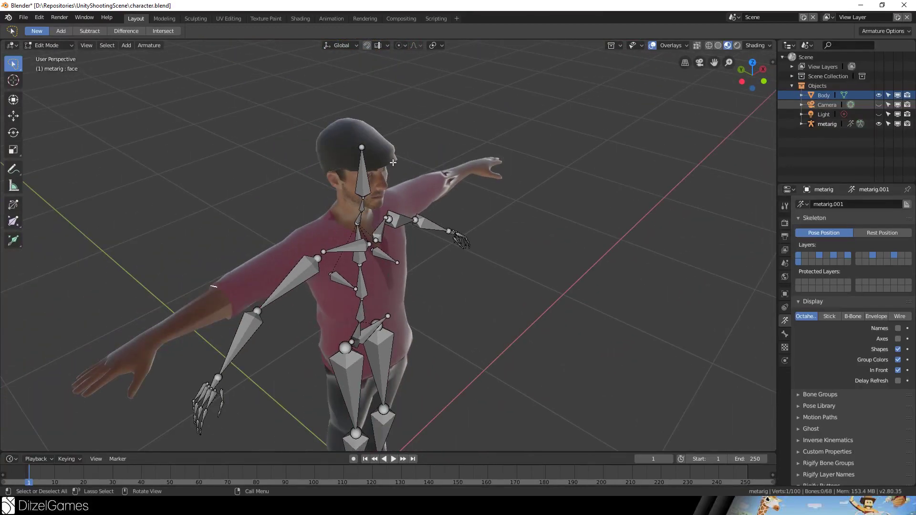
pyautogui.keyDown('shift'); pyautogui.moveTo(344, 282); pyautogui.dragTo(389, 105, button='middle'); pyautogui.keyUp('shift')
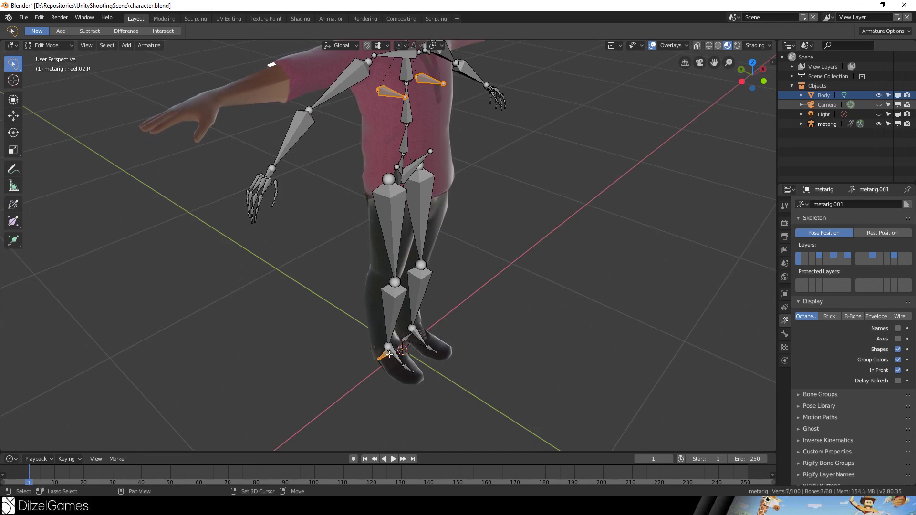
pyautogui.press('x')
pyautogui.click(495, 325)
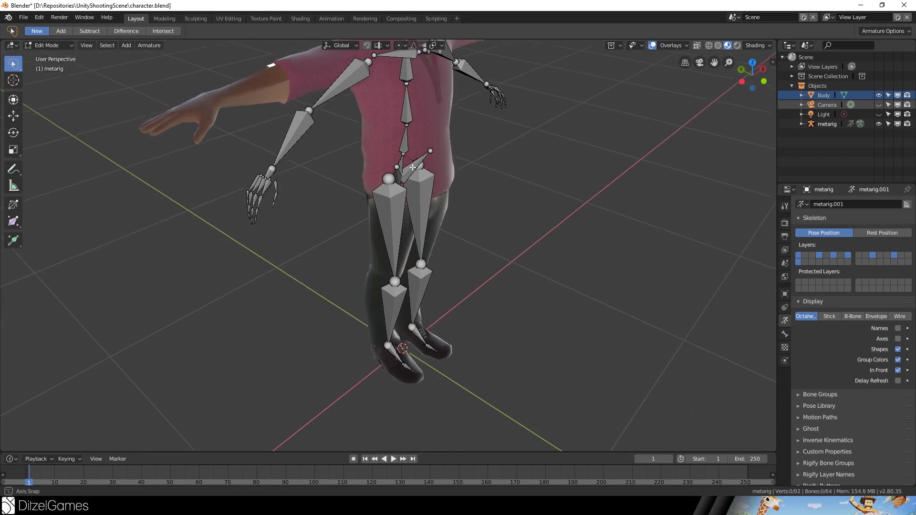
# In front view, select the right arm bones from upper arm to fingers and rotate them to the mesh's near-horizontal T-pose.
pyautogui.moveTo(413, 168); pyautogui.dragTo(360, 193, button='middle')
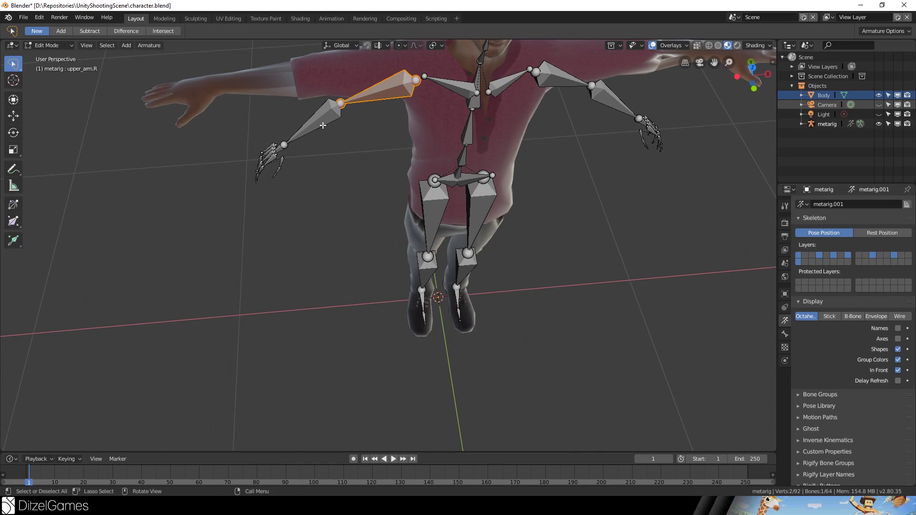
pyautogui.press('KP_3')
pyautogui.press('KP_1')
pyautogui.keyDown('shift'); pyautogui.moveTo(410, 135); pyautogui.dragTo(422, 191, button='middle'); pyautogui.keyUp('shift')
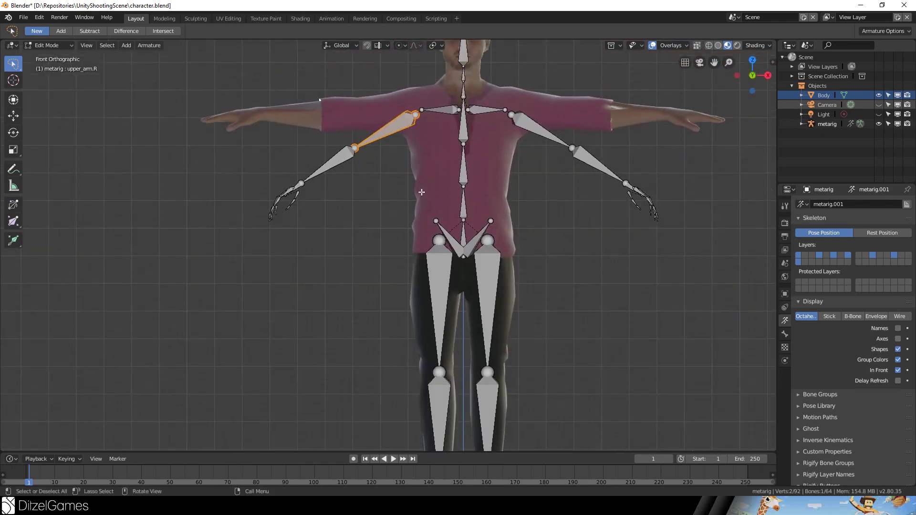
pyautogui.moveTo(428, 118)
pyautogui.mouseDown()
pyautogui.moveTo(173, 258)
pyautogui.moveTo(294, 249)
pyautogui.mouseUp()
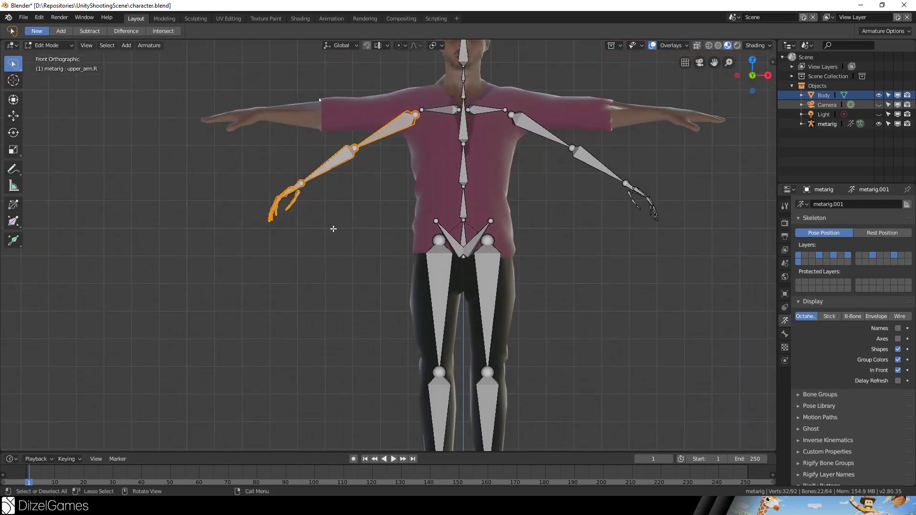
pyautogui.press('r')
pyautogui.click(359, 164)
# Move the right arm bones onto the mesh arm and scale them up until they span from shoulder to fingers.
pyautogui.press('g')
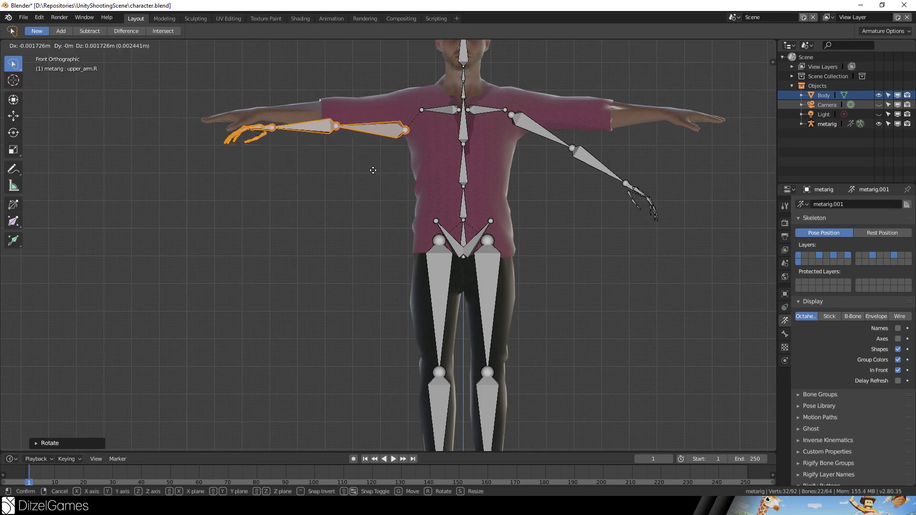
pyautogui.press('s')
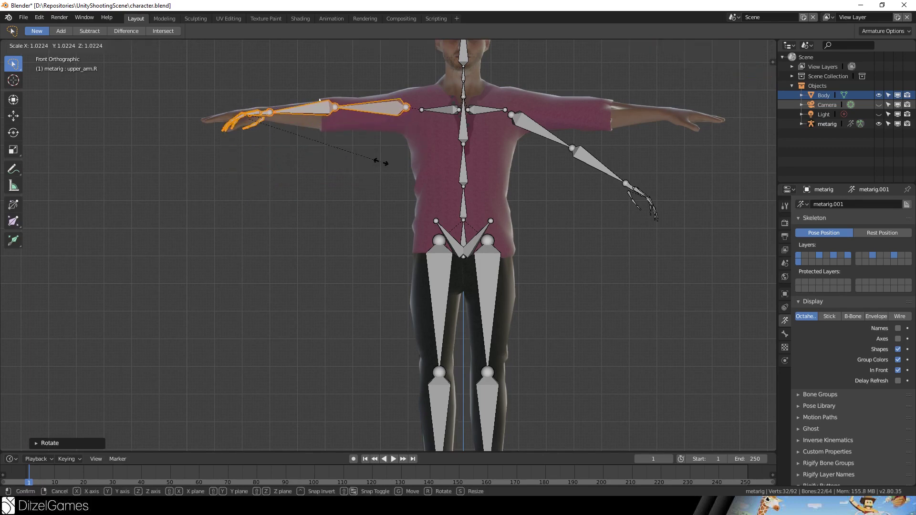
pyautogui.click(376, 162)
pyautogui.press('s')
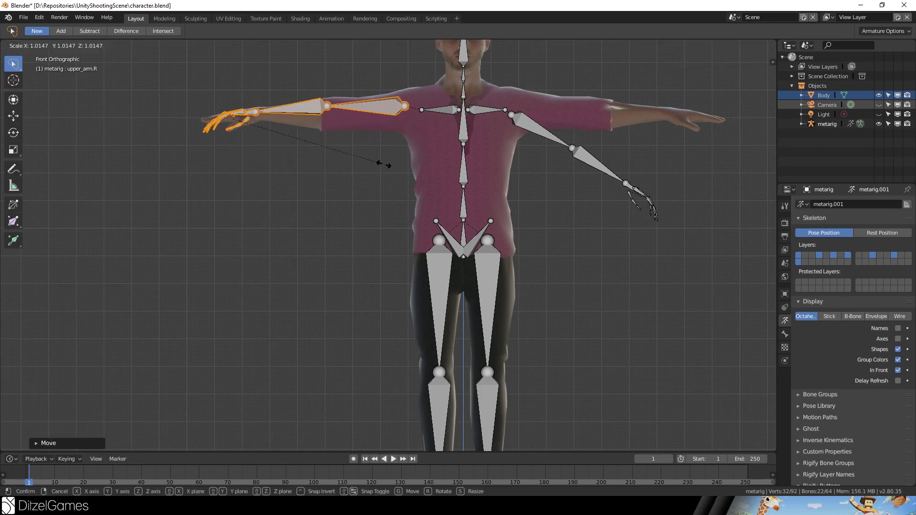
pyautogui.click(388, 166)
pyautogui.press('g')
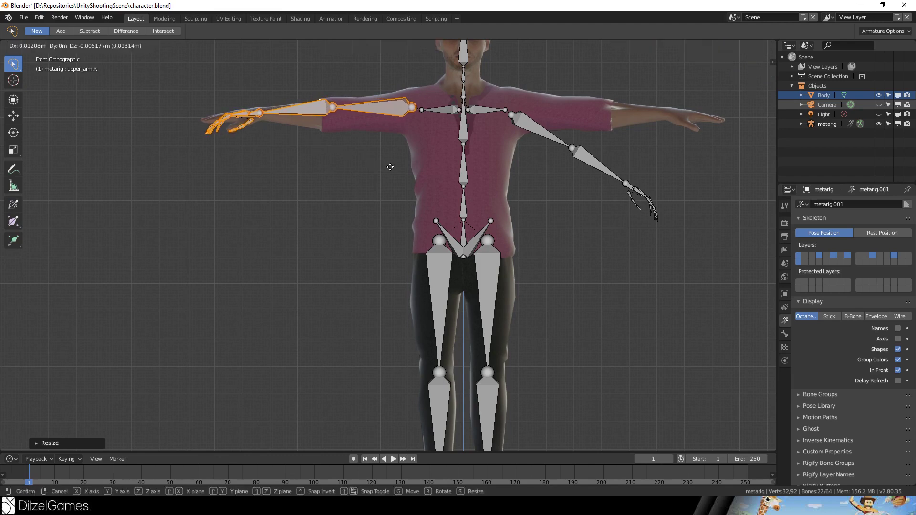
pyautogui.click(394, 167)
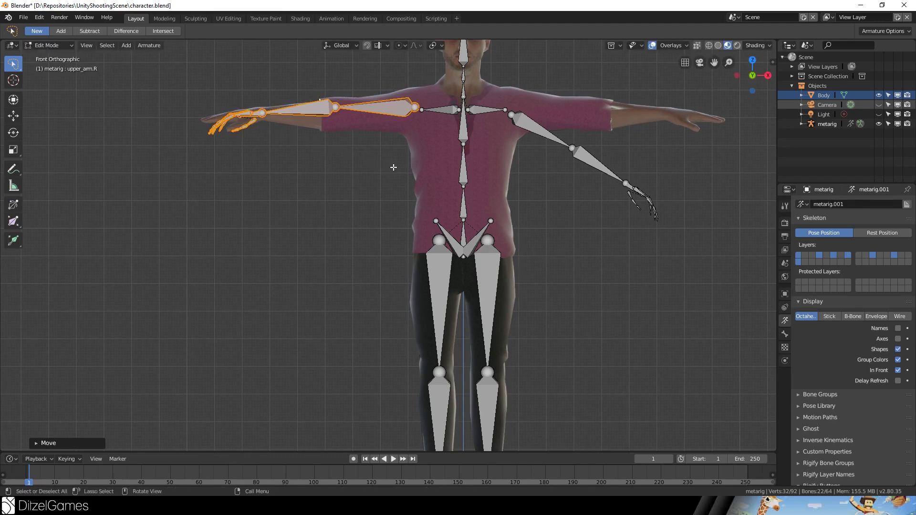
# Select the left arm bones from upper arm to fingers, then rotate, move and scale them over the mesh's left arm.
pyautogui.moveTo(676, 233)
pyautogui.mouseDown()
pyautogui.moveTo(497, 100)
pyautogui.moveTo(493, 153)
pyautogui.mouseUp()
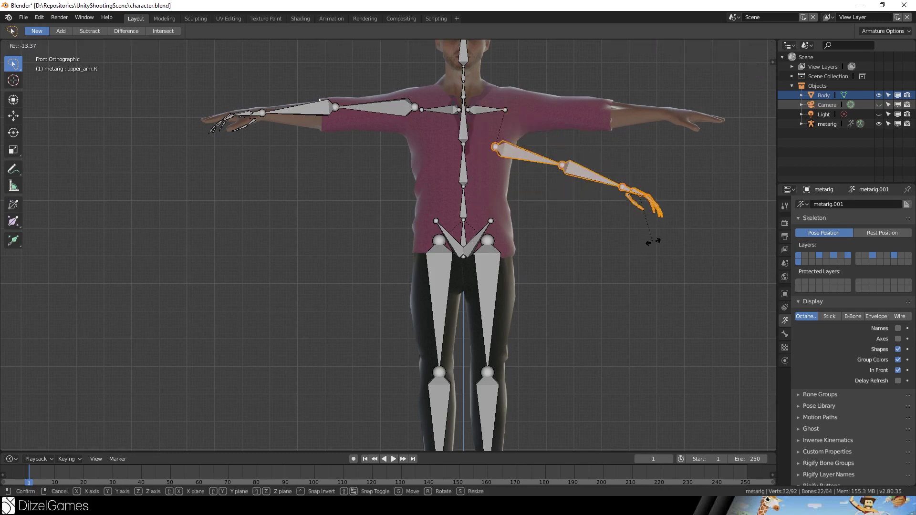
pyautogui.click(664, 231)
pyautogui.press('g')
pyautogui.click(694, 139)
pyautogui.press('s')
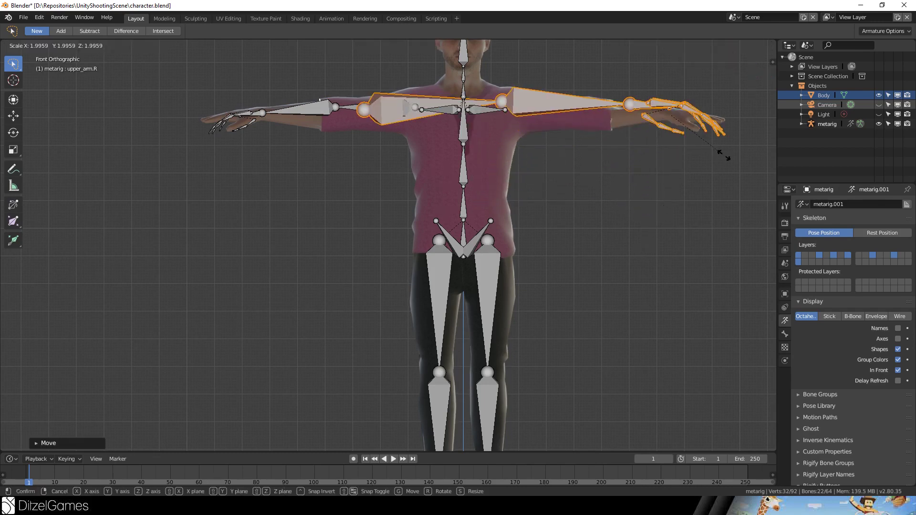
pyautogui.click(690, 146)
pyautogui.press('g')
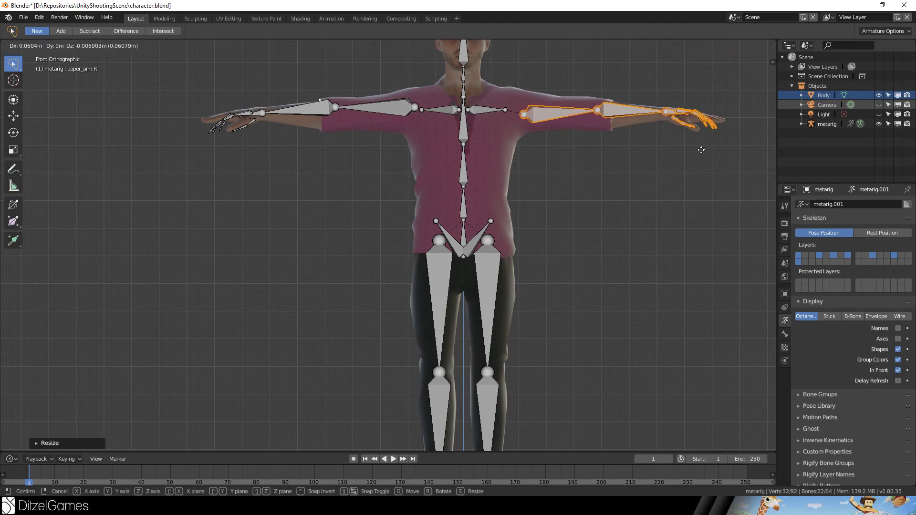
pyautogui.click(692, 146)
# Fine-tune the left arm bones with small rotations and moves and a scale of about 1.06 so they fit from shoulder to fingers.
pyautogui.press('r')
pyautogui.click(695, 154)
pyautogui.press('g')
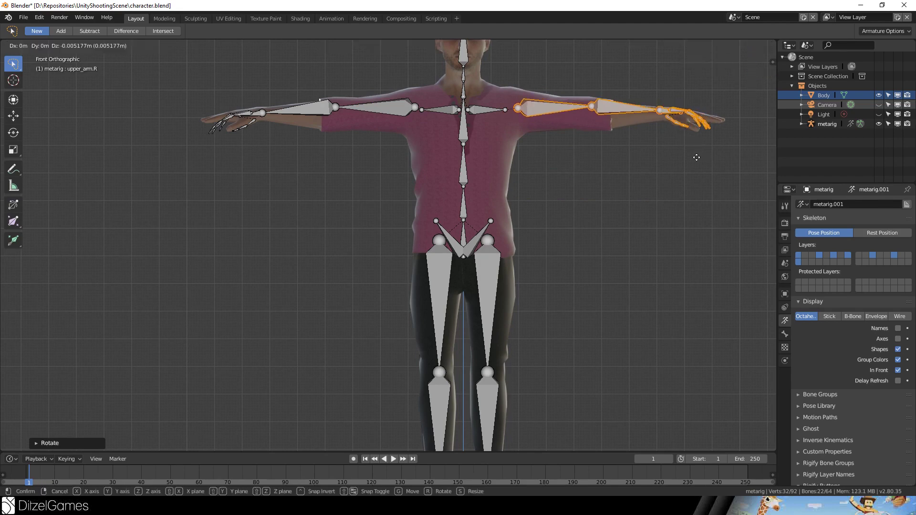
pyautogui.click(701, 158)
pyautogui.press('s')
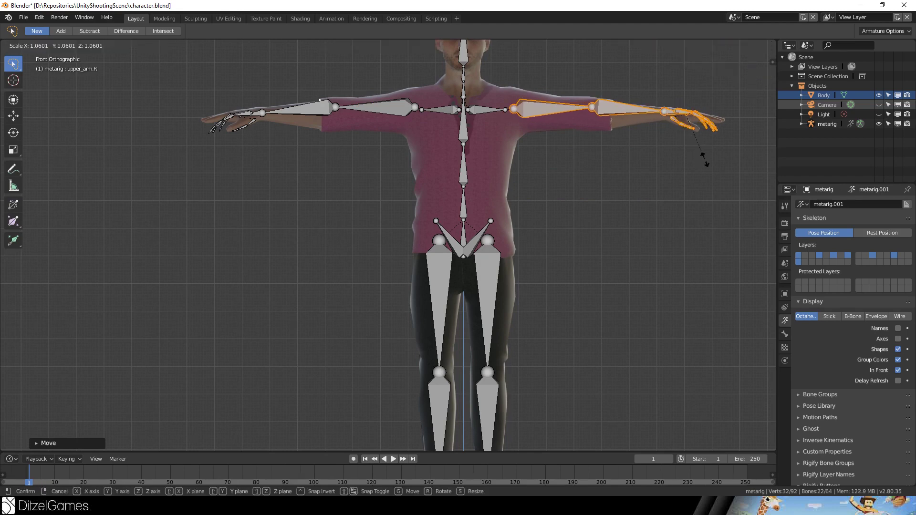
pyautogui.click(704, 160)
pyautogui.press('g')
pyautogui.click(704, 158)
pyautogui.press('r')
pyautogui.click(705, 159)
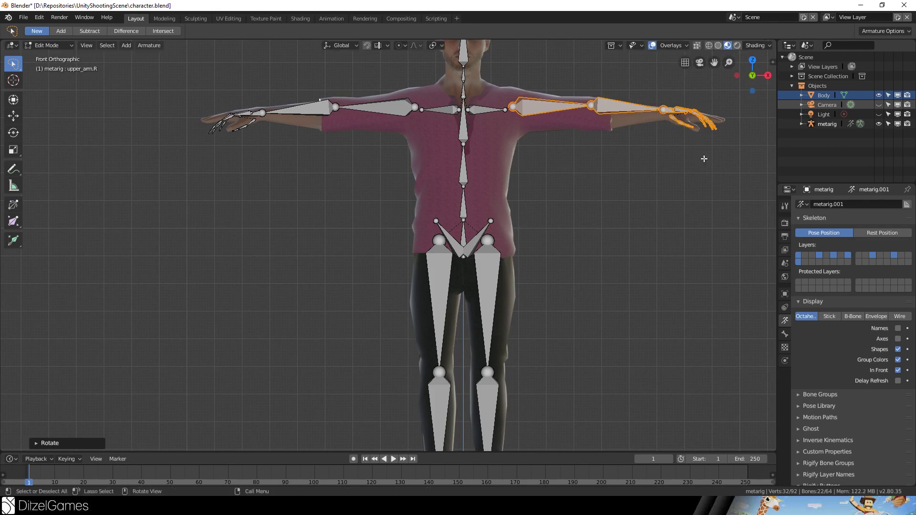
pyautogui.press('g')
pyautogui.click(708, 160)
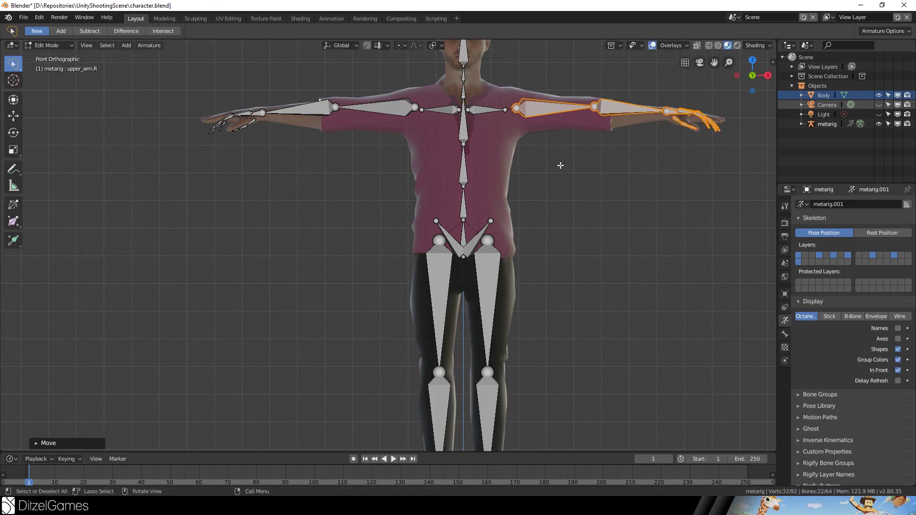
# Reselect the right arm bones, adjust their position, scale and rotation to match the left arm, and save character.blend.
pyautogui.moveTo(405, 50); pyautogui.dragTo(136, 193)
pyautogui.press('g')
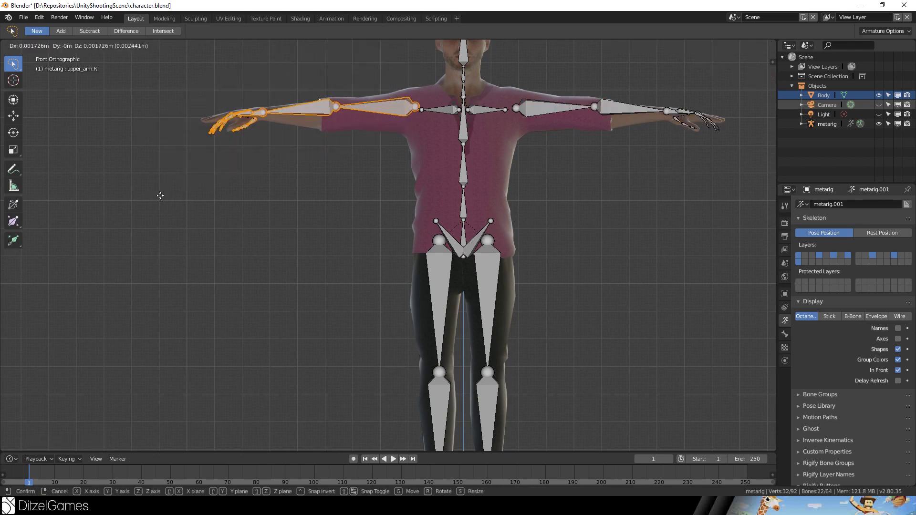
pyautogui.click(154, 198)
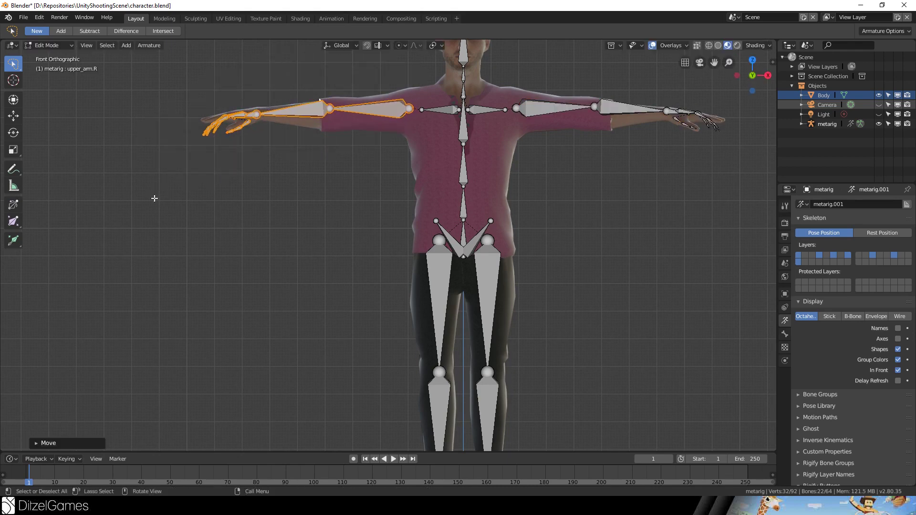
pyautogui.press('s')
pyautogui.click(155, 199)
pyautogui.press('r')
pyautogui.click(154, 192)
pyautogui.press('g')
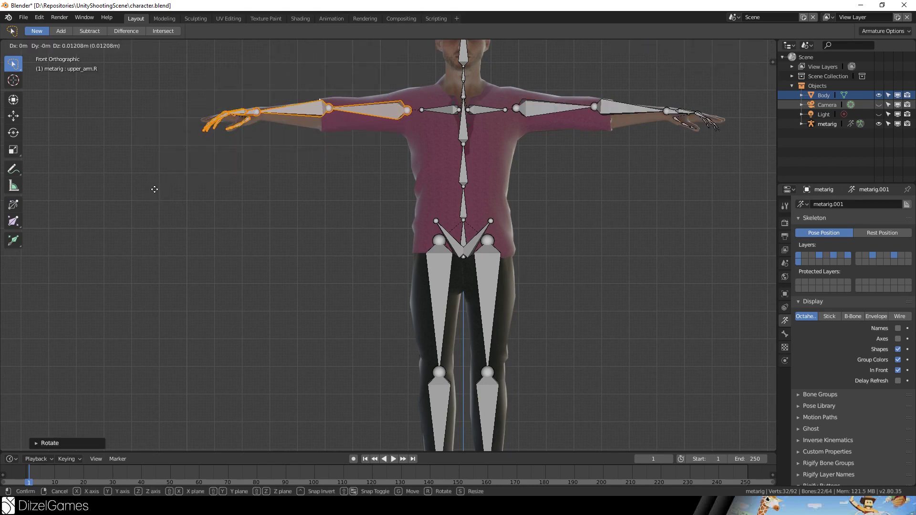
pyautogui.click(156, 190)
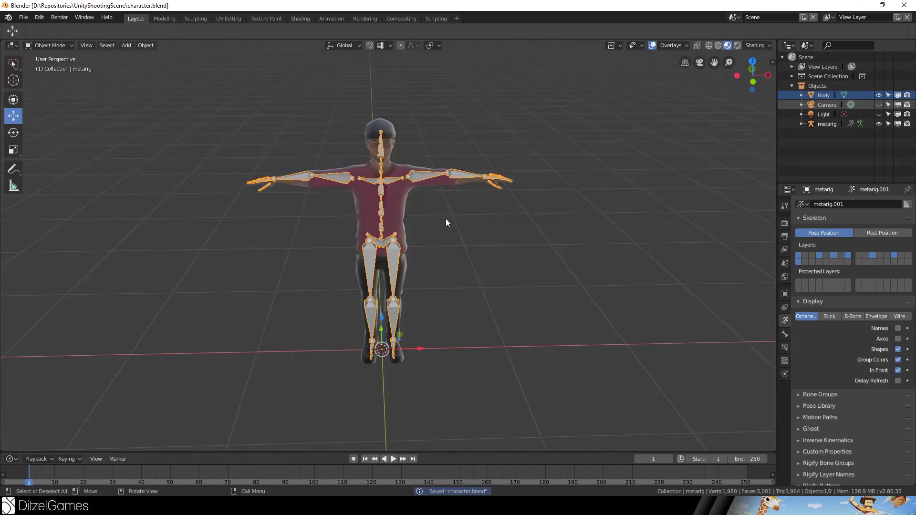
pyautogui.hotkey('ctrl', 's')
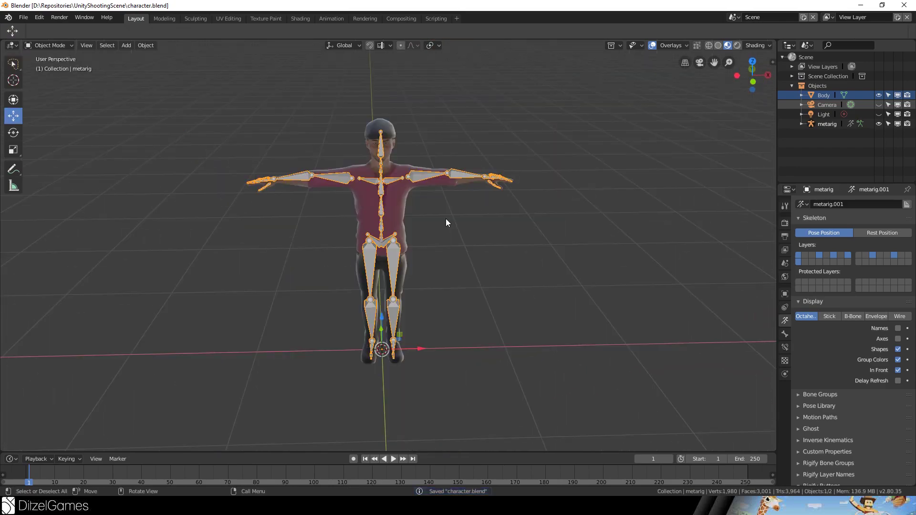
# Parent the Body mesh to the metarig with automatic weights and switch the metarig to Pose Mode.
pyautogui.click(818, 95)
pyautogui.keyDown('shift'); pyautogui.click(817, 124); pyautogui.keyUp('shift')
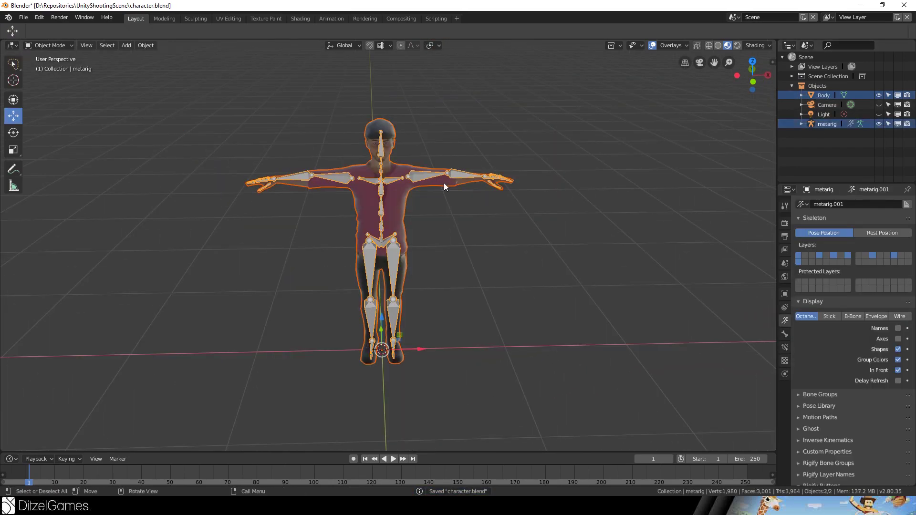
pyautogui.hotkey('ctrl', 'p')
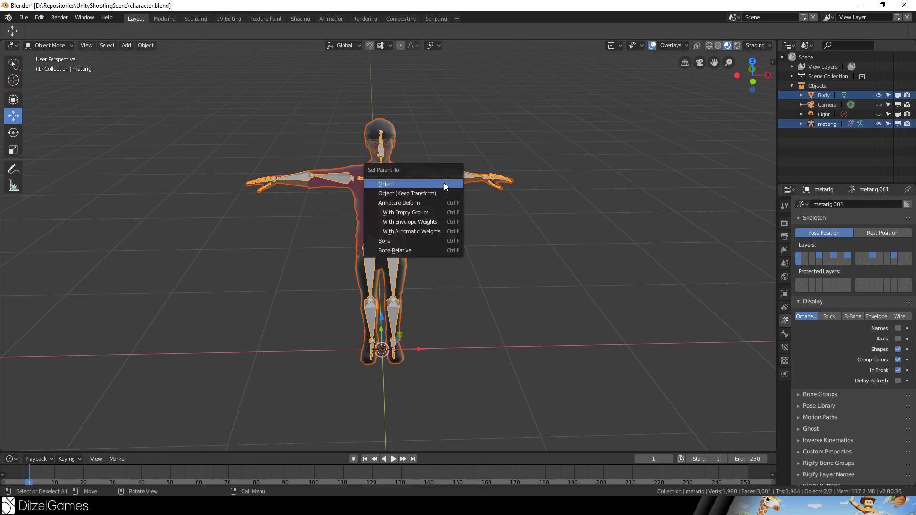
pyautogui.click(443, 233)
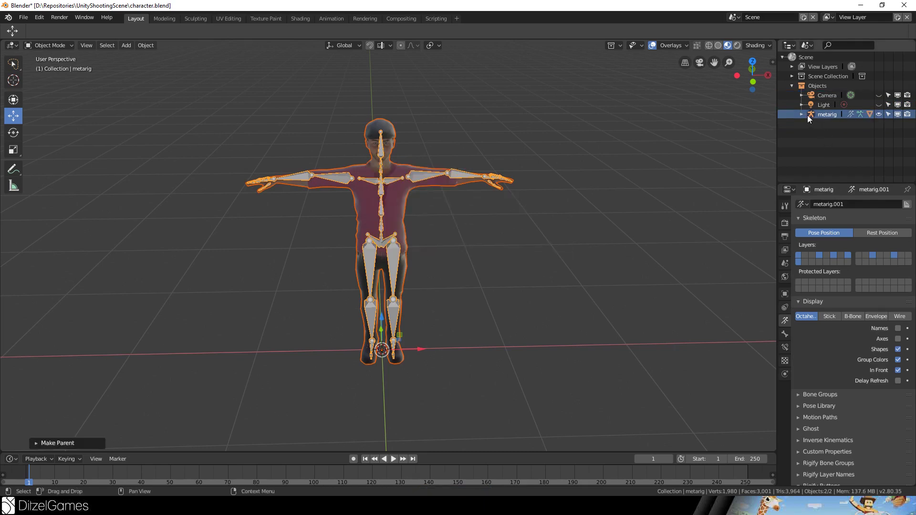
pyautogui.click(56, 45)
pyautogui.click(56, 77)
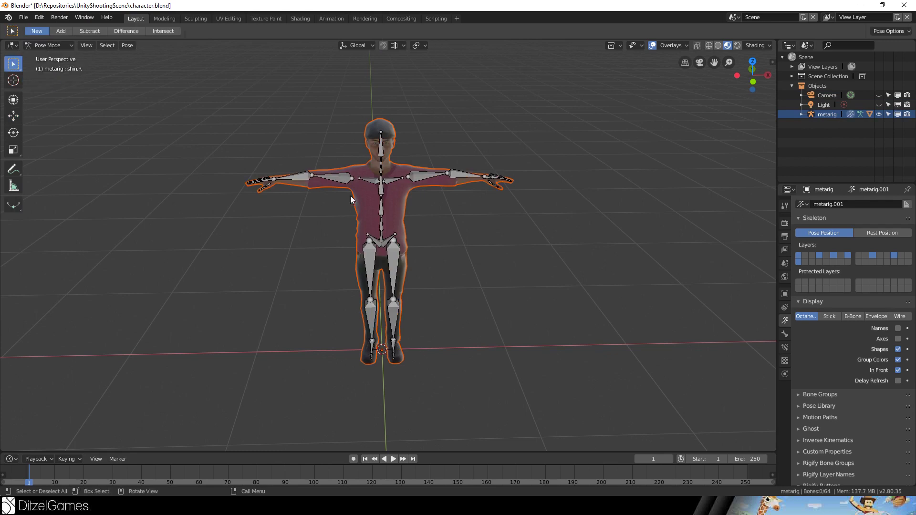
# Test the mesh deformation by rotating the right upper arm bone, and undo the rotation.
pyautogui.click(342, 175)
pyautogui.press('r')
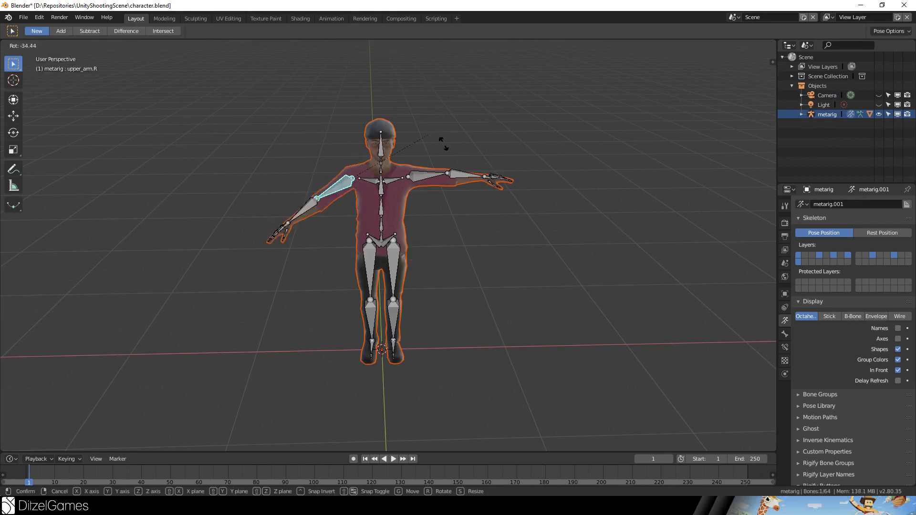
pyautogui.click(266, 245)
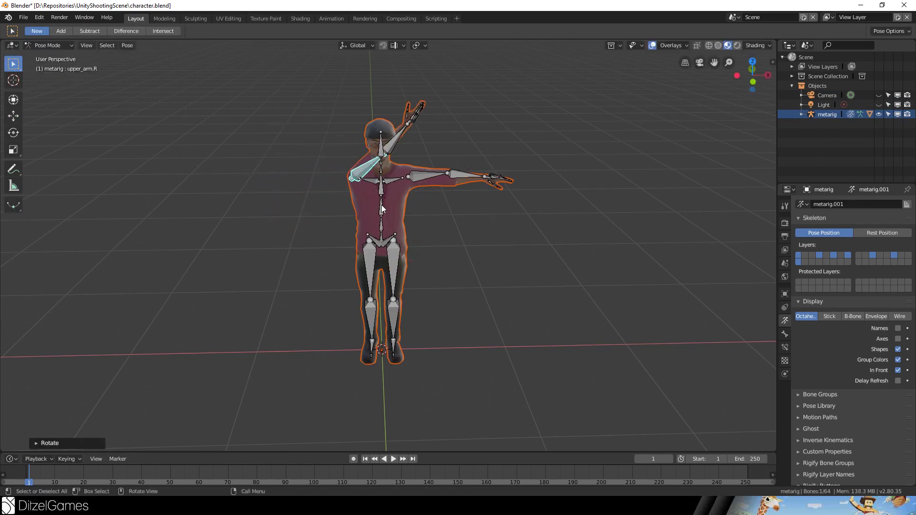
pyautogui.hotkey('ctrl', 'z')
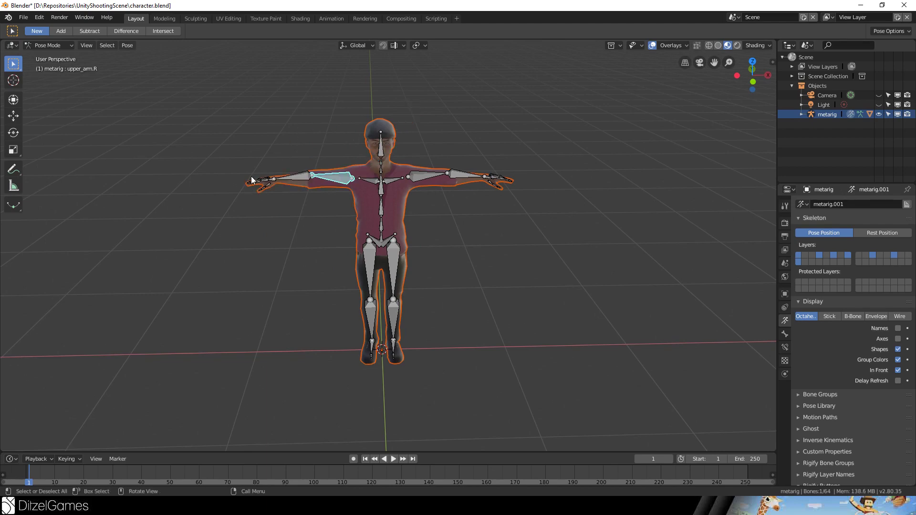
# Test the mesh deformation by rotating the right upper arm bone upward and the right forearm bone by about 41 degrees.
pyautogui.keyDown('shift'); pyautogui.moveTo(252, 181); pyautogui.dragTo(391, 219, button='middle'); pyautogui.keyUp('shift')
pyautogui.scroll(8, 478, 236)
pyautogui.keyDown('shift'); pyautogui.moveTo(620, 198); pyautogui.dragTo(472, 248, button='middle'); pyautogui.keyUp('shift')
pyautogui.scroll(11, 472, 248)
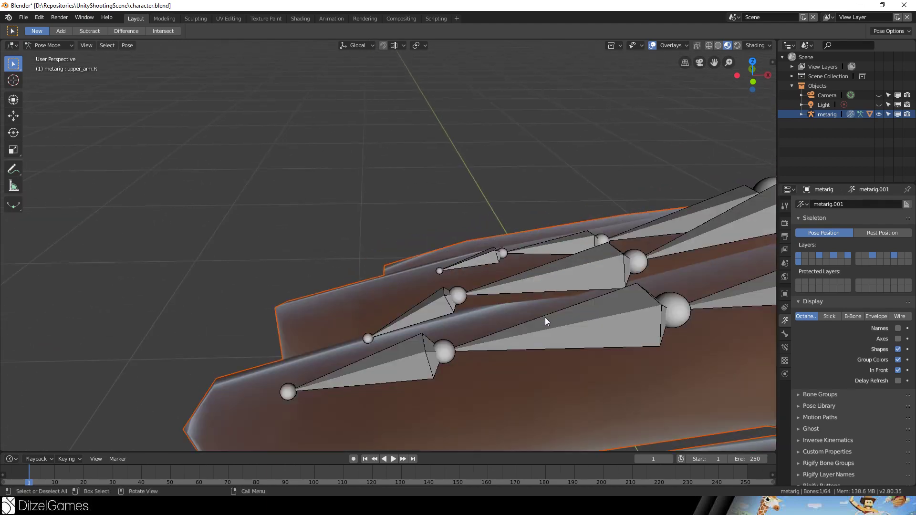
pyautogui.scroll(-5, 545, 317)
pyautogui.scroll(-5, 465, 271)
pyautogui.scroll(5, 463, 273)
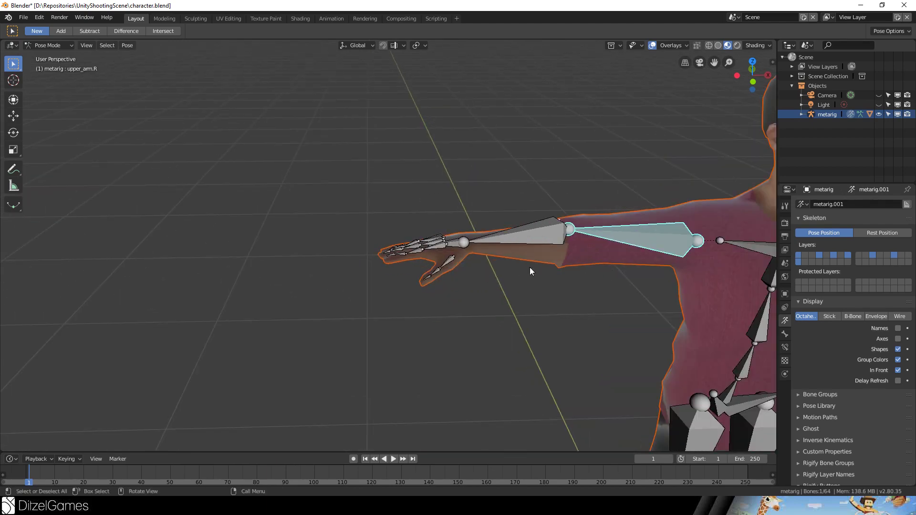
pyautogui.press('r')
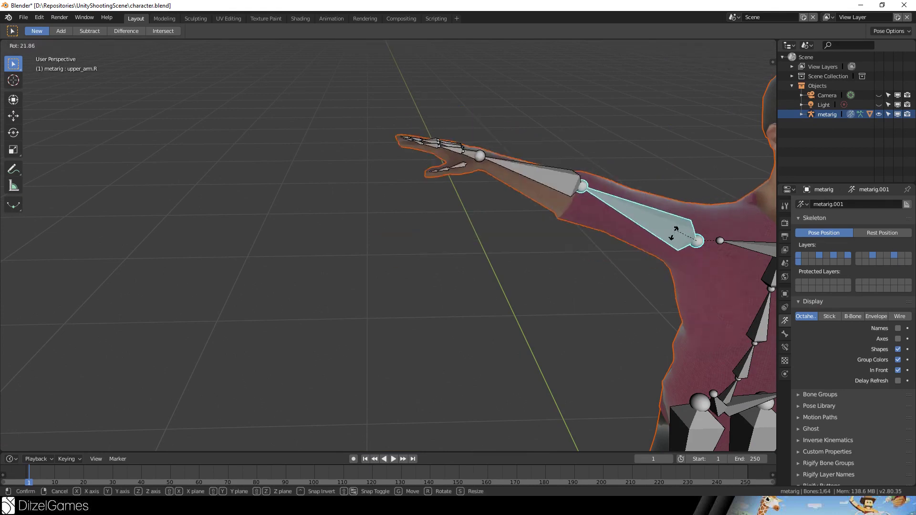
pyautogui.click(608, 159)
pyautogui.click(605, 148)
pyautogui.press('r')
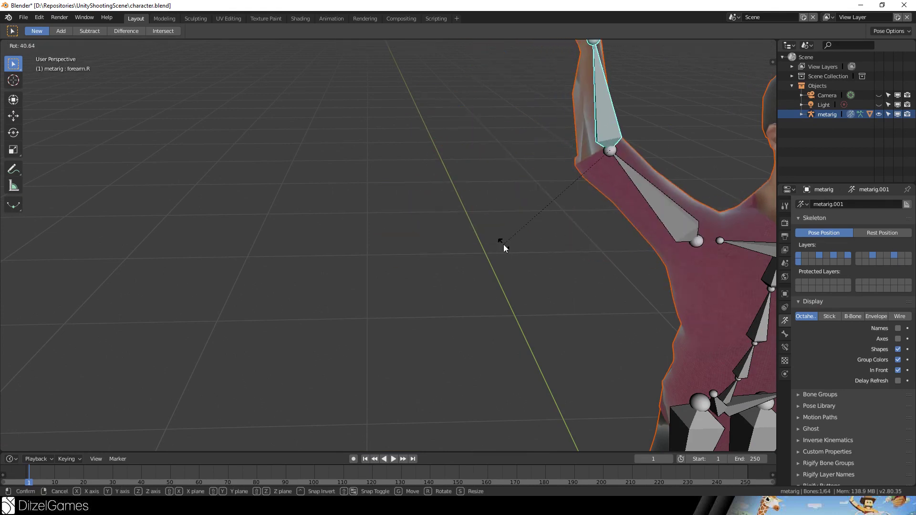
pyautogui.click(505, 246)
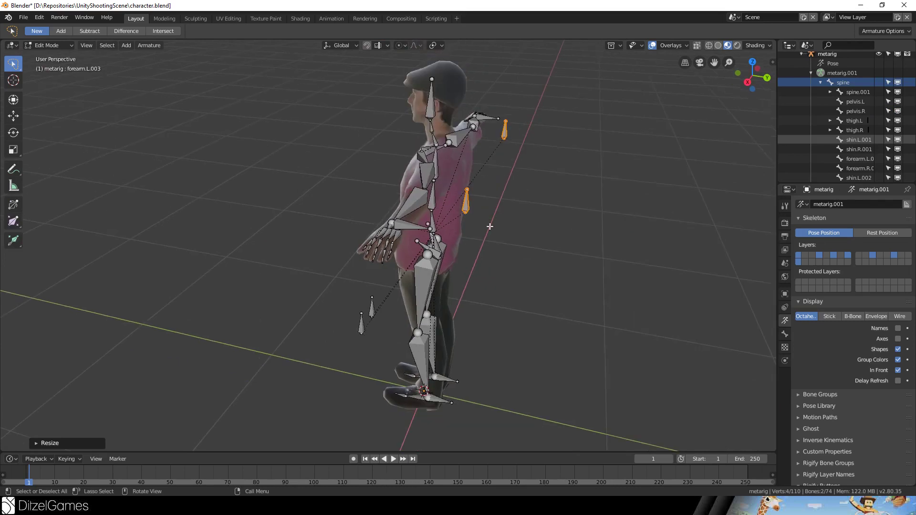
# Examine the added control bones behind the hands and heels, behind the elbows, and in front of the knees by selecting them individually.
pyautogui.click(409, 223)
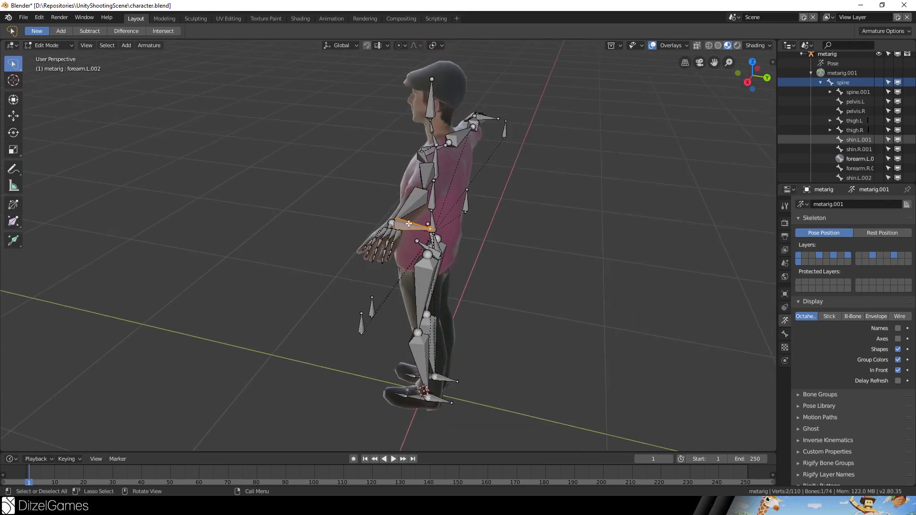
pyautogui.click(485, 118)
pyautogui.click(443, 378)
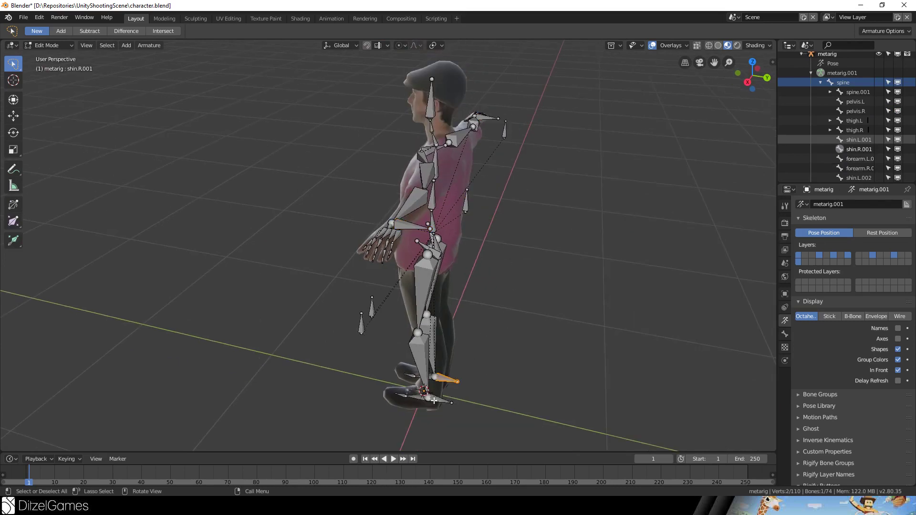
pyautogui.click(436, 401)
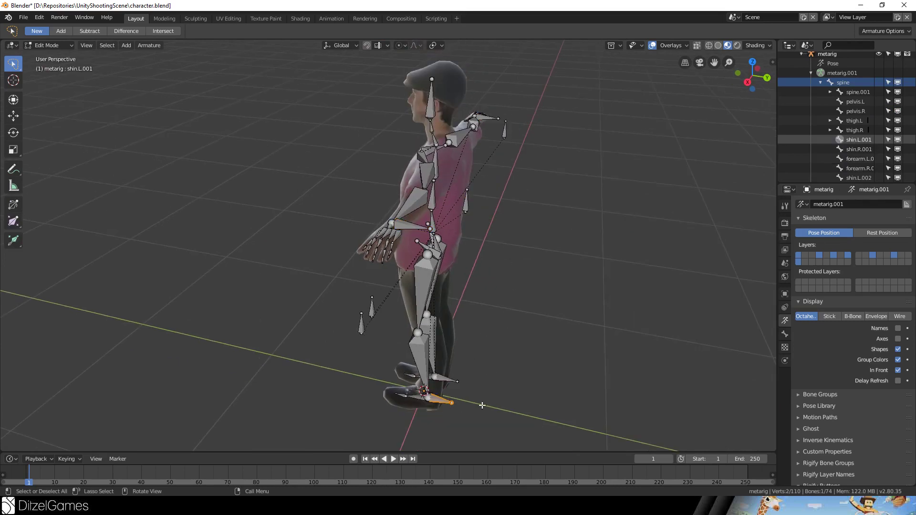
pyautogui.click(504, 131)
pyautogui.click(466, 203)
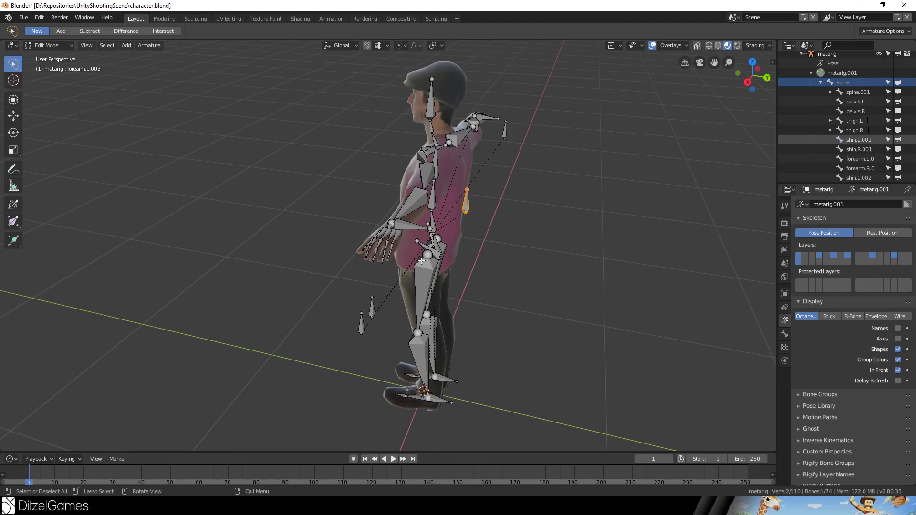
pyautogui.click(371, 306)
pyautogui.click(361, 331)
# Select the left shin bone and switch the metarig to Pose Mode.
pyautogui.moveTo(479, 398); pyautogui.dragTo(554, 403, button='middle')
pyautogui.keyDown('shift'); pyautogui.moveTo(499, 367); pyautogui.dragTo(479, 331, button='middle'); pyautogui.keyUp('shift')
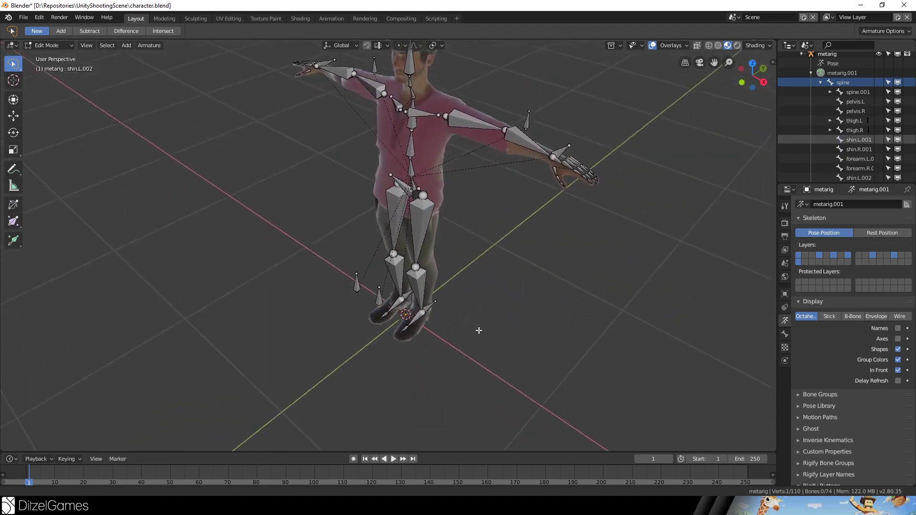
pyautogui.scroll(5, 479, 330)
pyautogui.click(435, 327)
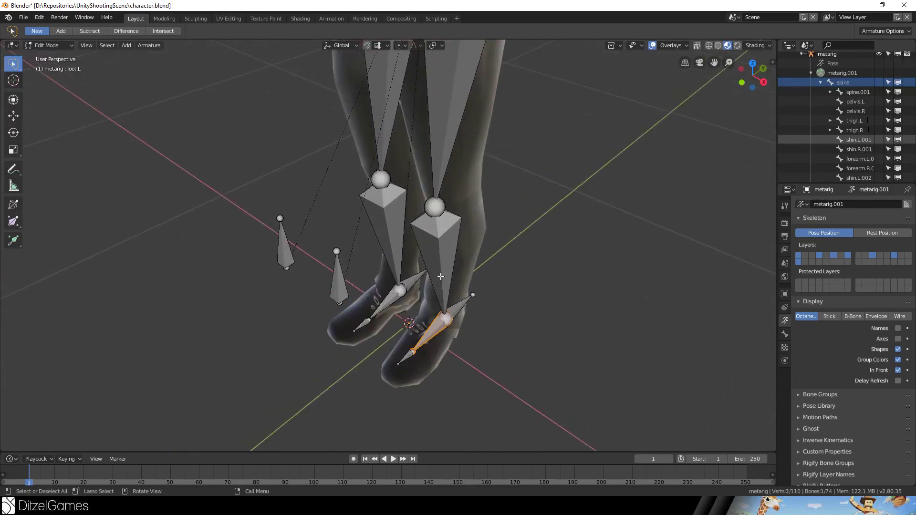
pyautogui.click(446, 318)
pyautogui.click(447, 301)
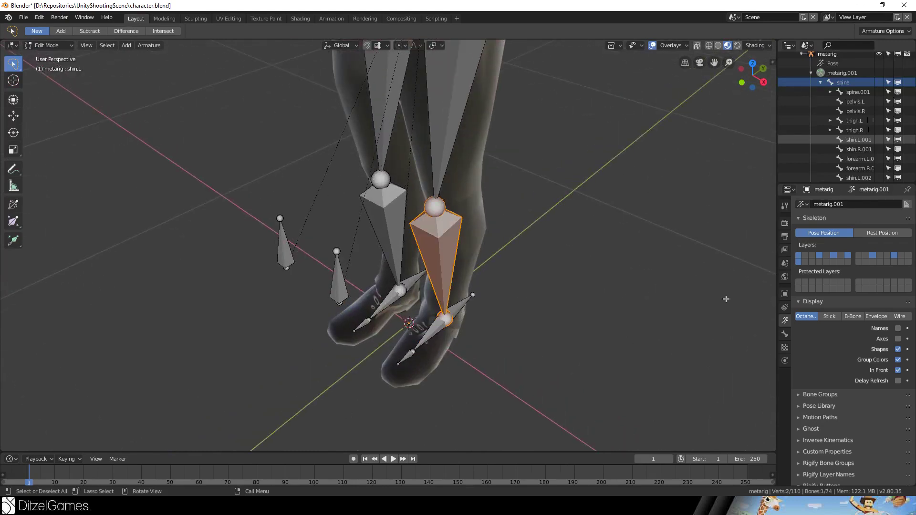
pyautogui.click(785, 334)
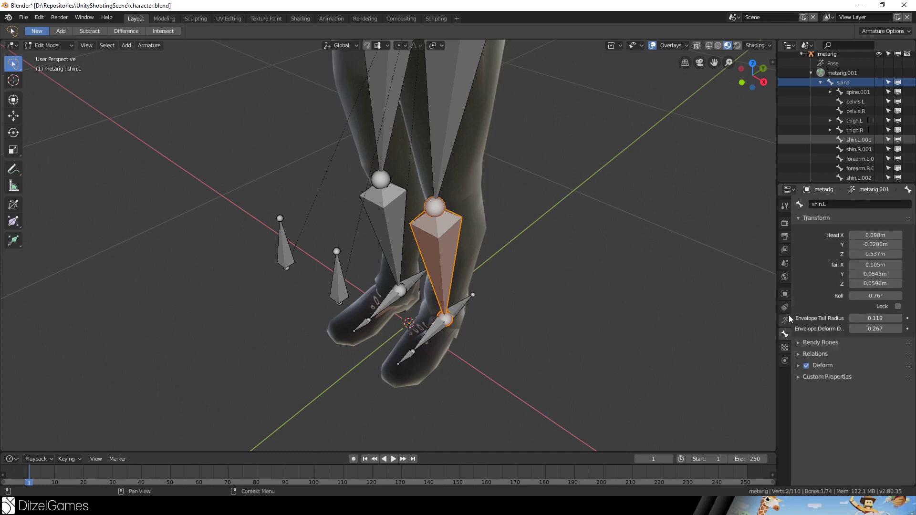
pyautogui.click(66, 46)
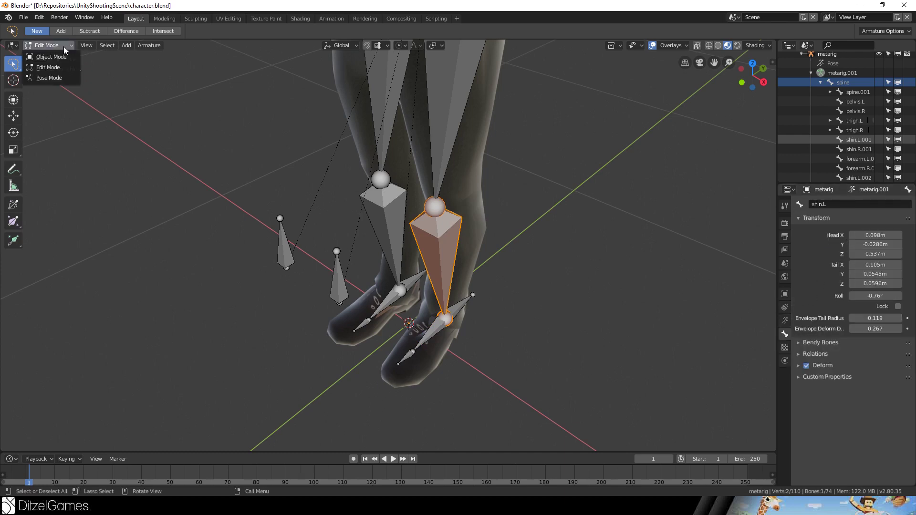
pyautogui.click(56, 78)
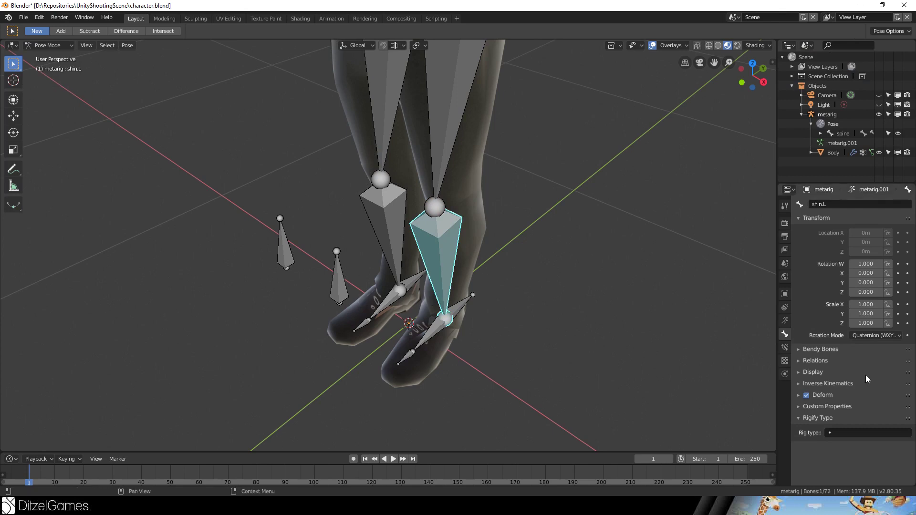
# Add an Inverse Kinematics constraint to the left shin bone and pick metarig as its pole target.
pyautogui.click(786, 349)
pyautogui.click(844, 204)
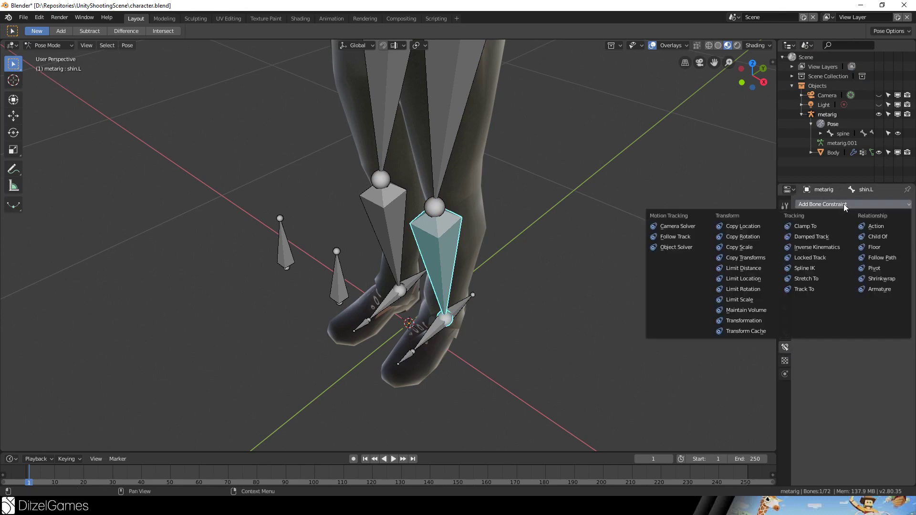
pyautogui.click(822, 248)
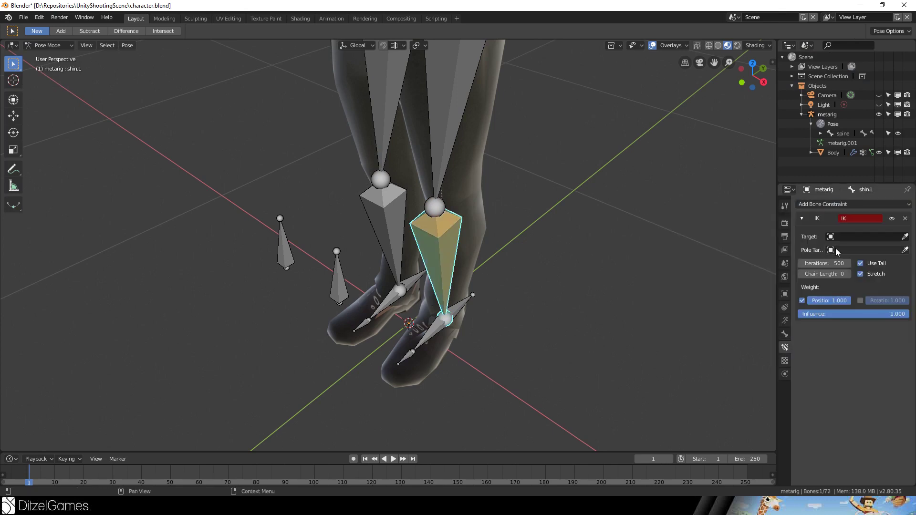
pyautogui.click(905, 251)
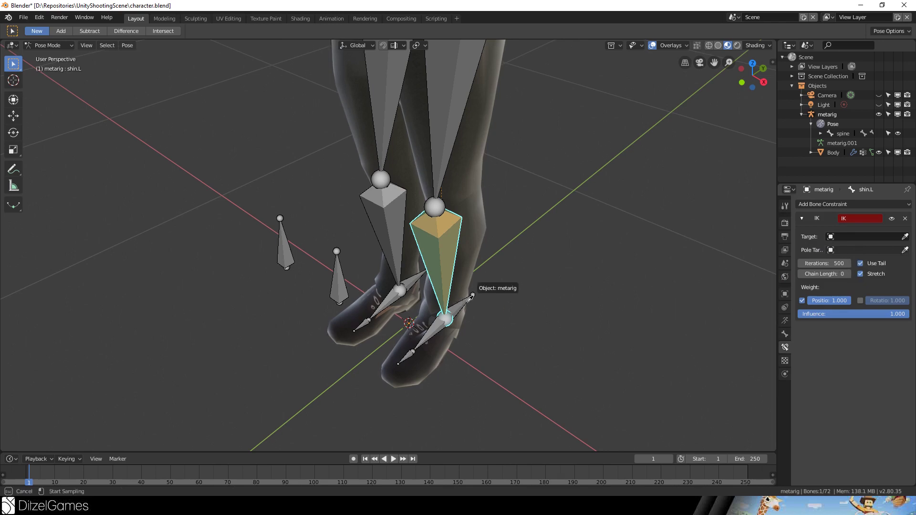
pyautogui.click(474, 297)
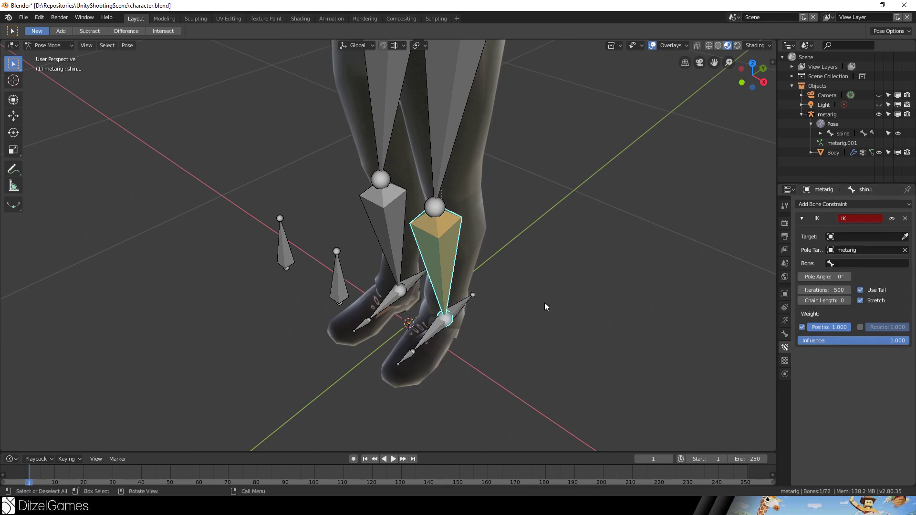
pyautogui.click(897, 264)
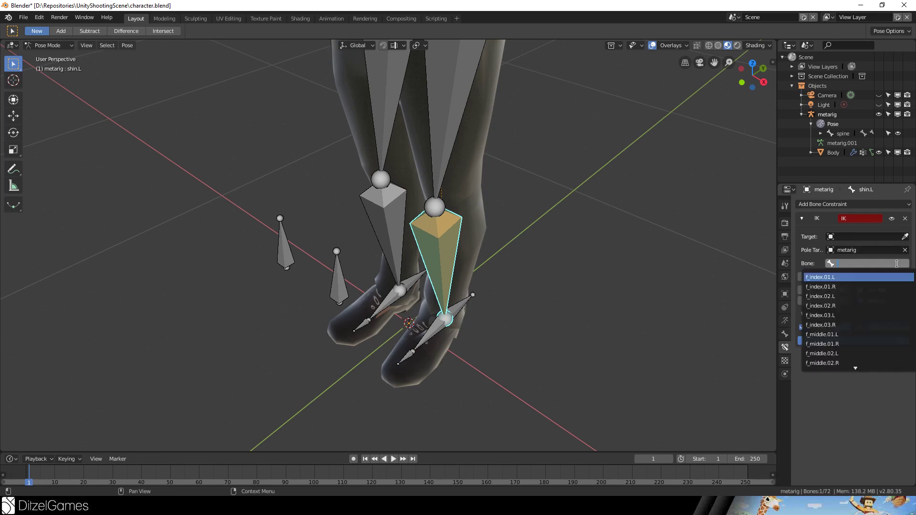
# Rename the control bone shin.L.001 behind the left heel to foot.L.Target.
pyautogui.click(820, 133)
pyautogui.click(821, 133)
pyautogui.moveTo(611, 330); pyautogui.dragTo(554, 334, button='middle')
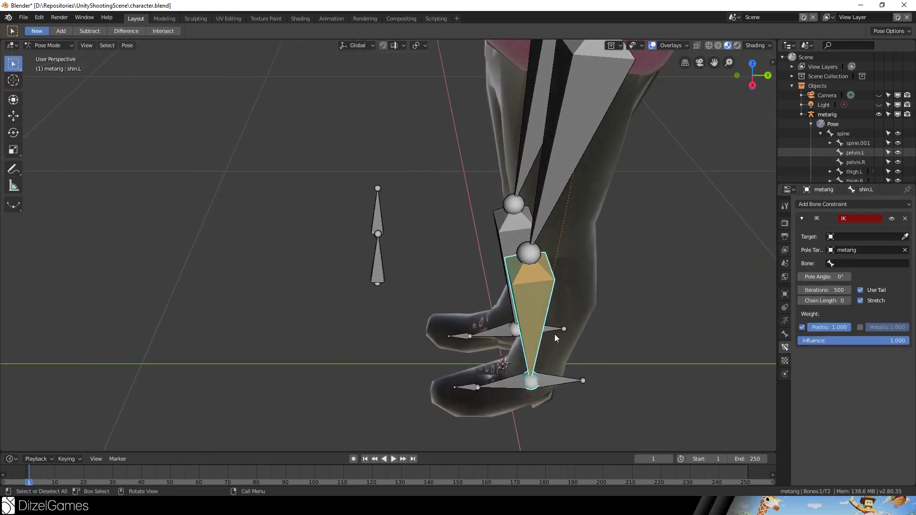
pyautogui.click(548, 376)
pyautogui.scroll(-5, 854, 97)
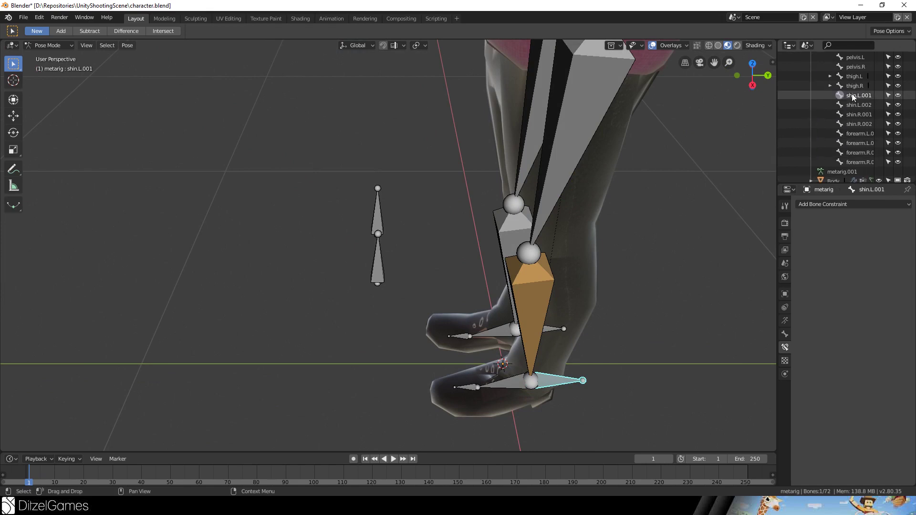
pyautogui.doubleClick(853, 96)
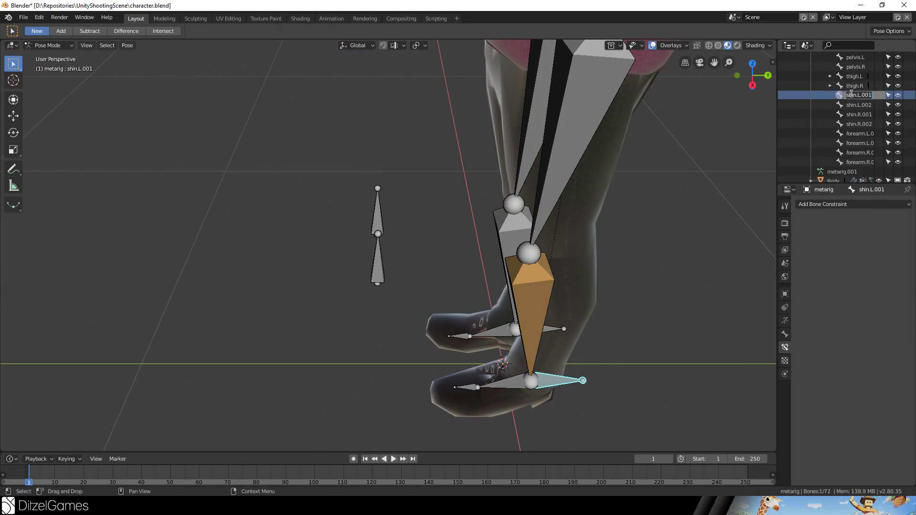
pyautogui.write('foot')
pyautogui.write('.L.Target')
pyautogui.press('Return')
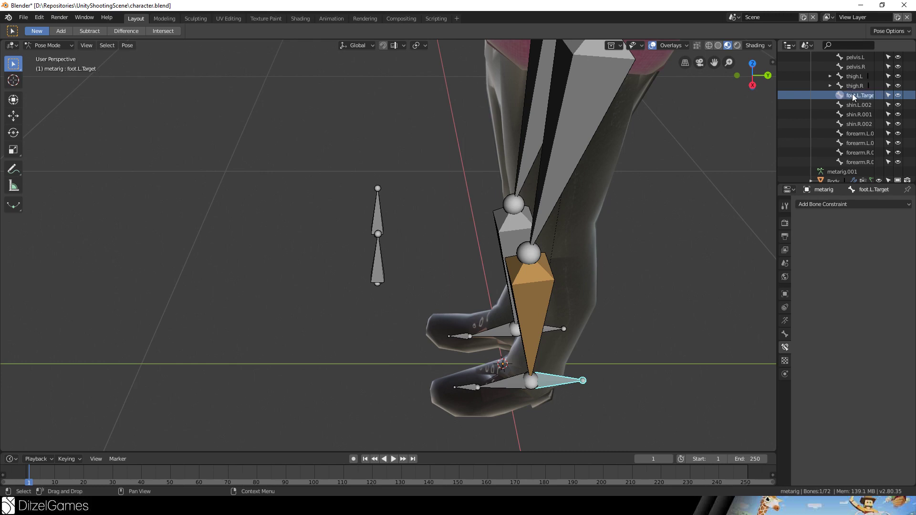
# Set foot.L.Target as the pole target bone in the left shin's IK constraint.
pyautogui.click(534, 348)
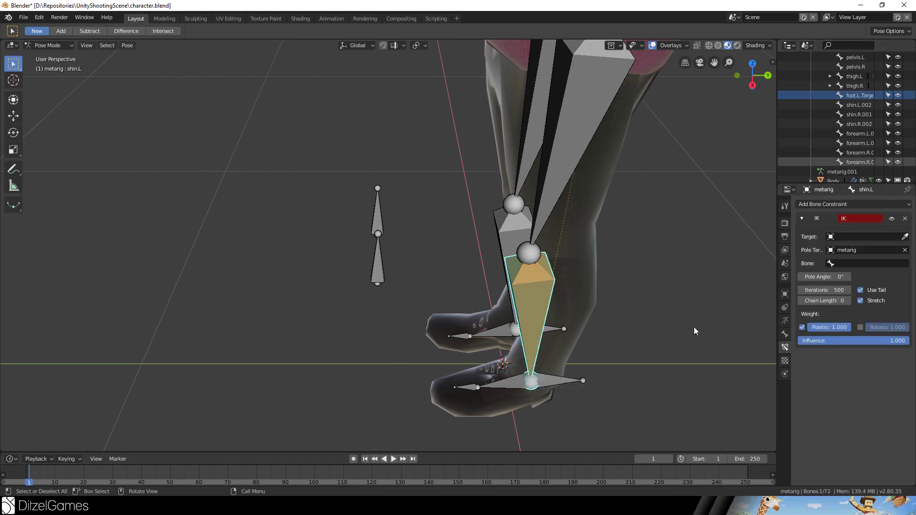
pyautogui.click(882, 264)
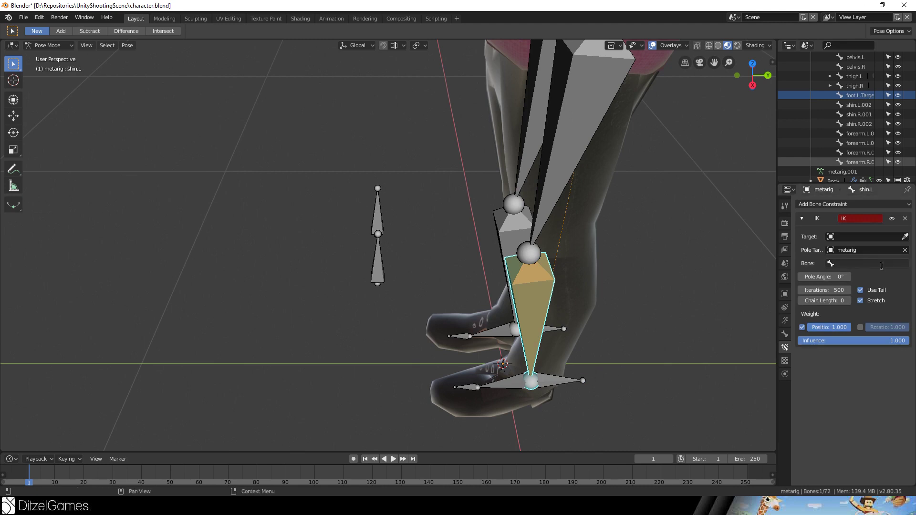
pyautogui.write('foot')
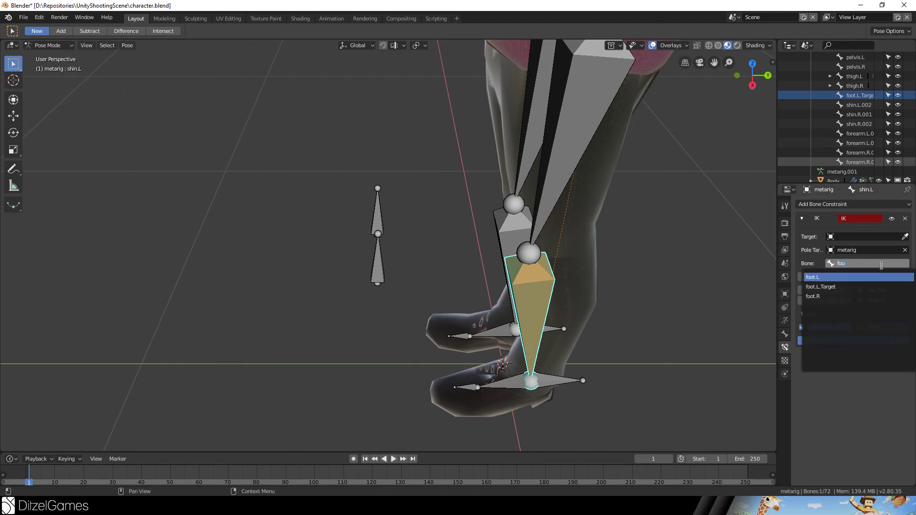
pyautogui.click(834, 286)
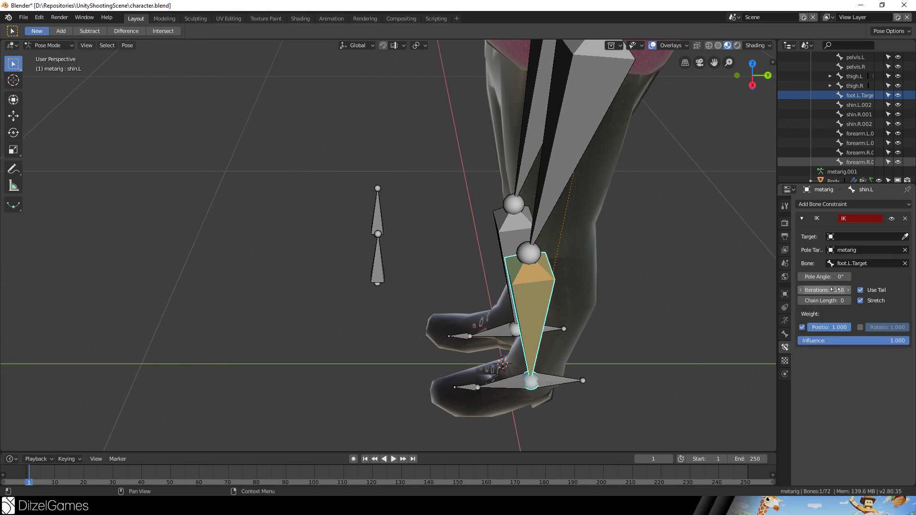
# Set the left shin's IK target to metarig with foot.L.Target as the target bone.
pyautogui.click(905, 236)
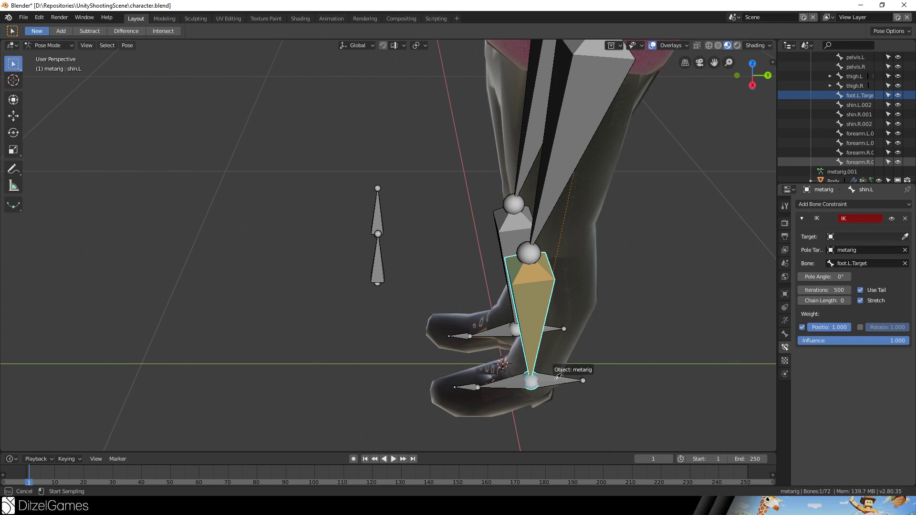
pyautogui.click(583, 373)
pyautogui.click(869, 250)
pyautogui.write('f')
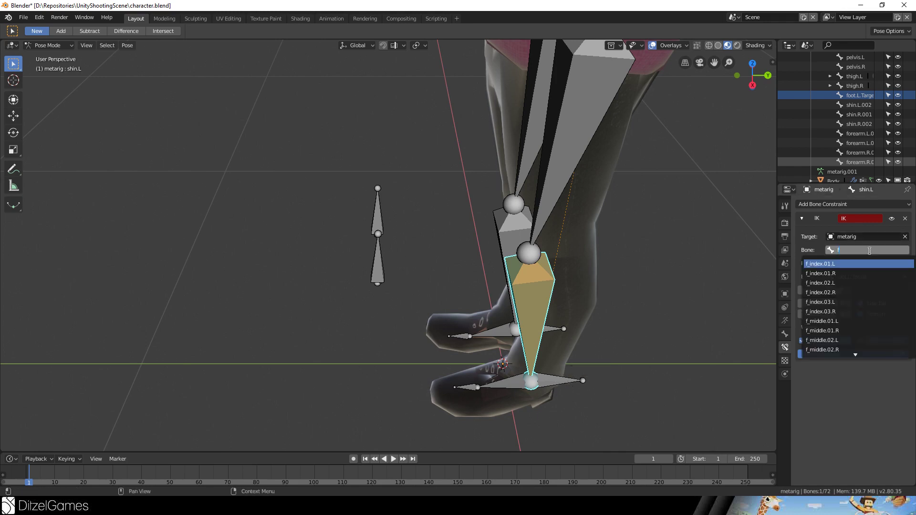
pyautogui.write('oot')
pyautogui.press('Down')
pyautogui.press('Return')
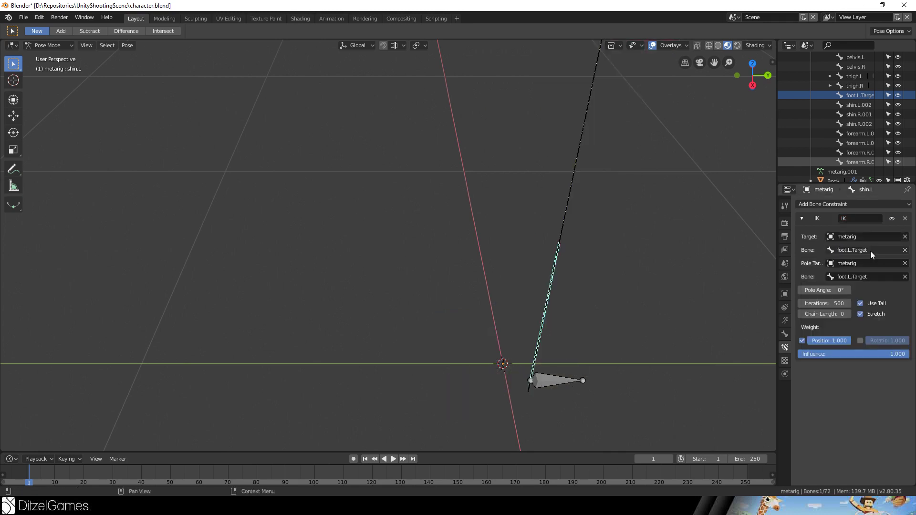
# Clear the pole target from the left shin's IK constraint.
pyautogui.click(863, 277)
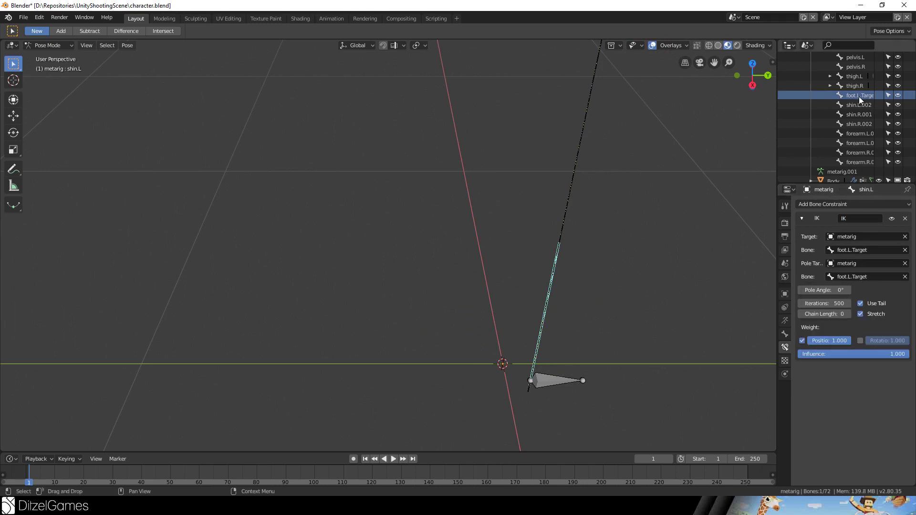
pyautogui.moveTo(615, 267); pyautogui.dragTo(502, 262, button='middle')
pyautogui.click(887, 264)
pyautogui.click(914, 263)
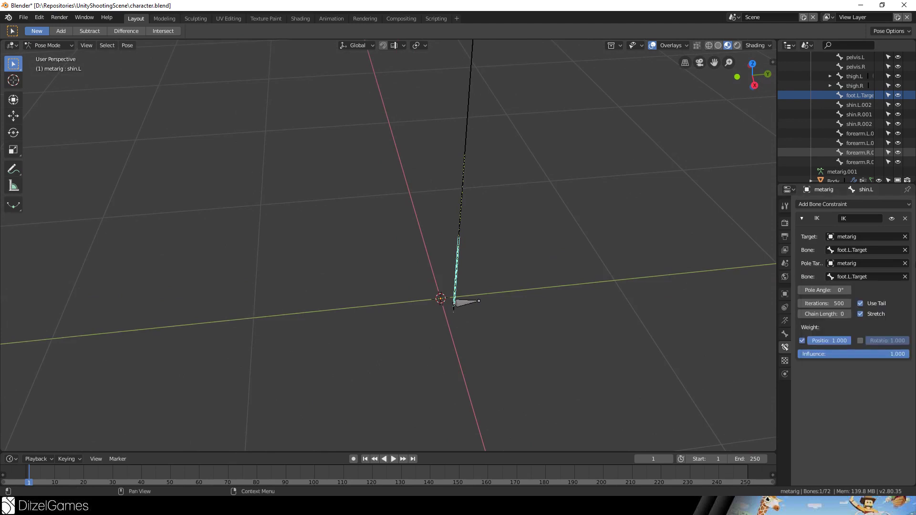
pyautogui.click(906, 266)
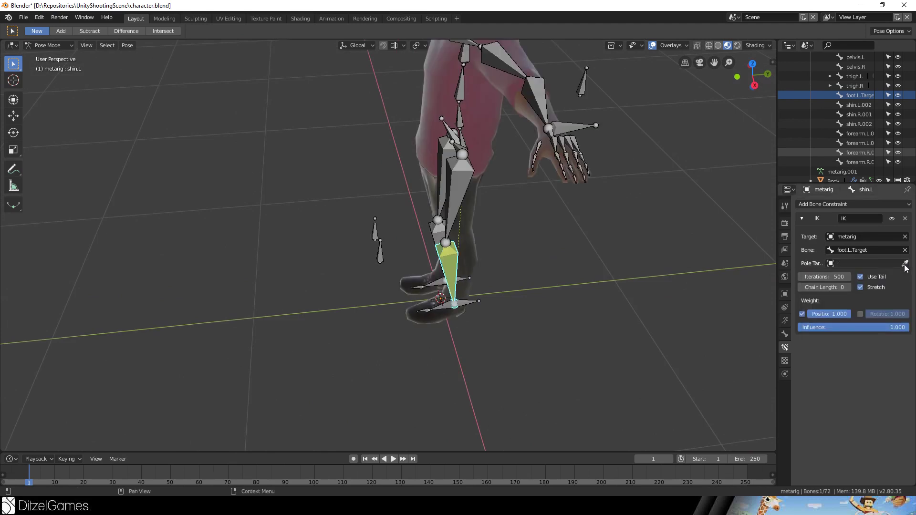
# Rename the control bone shin.L.002 in front of the left knee to foot.L.Pole.
pyautogui.click(381, 252)
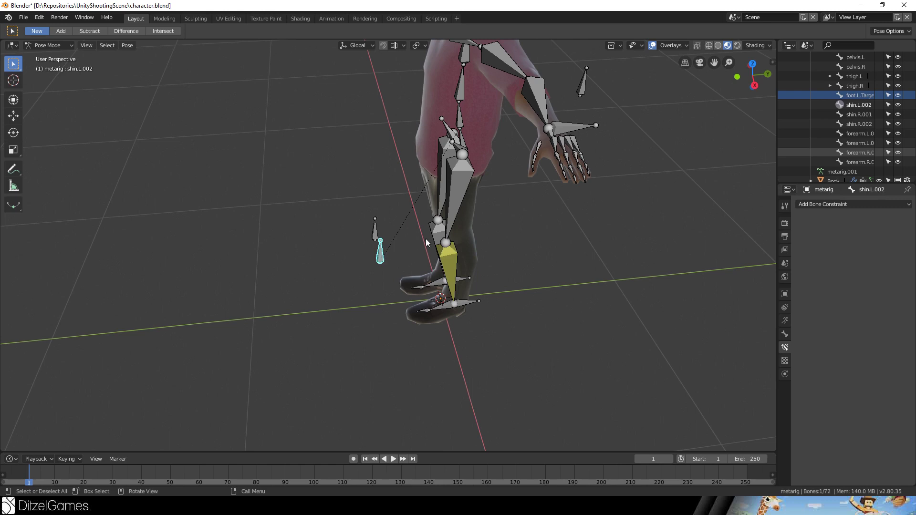
pyautogui.doubleClick(856, 104)
pyautogui.write('f')
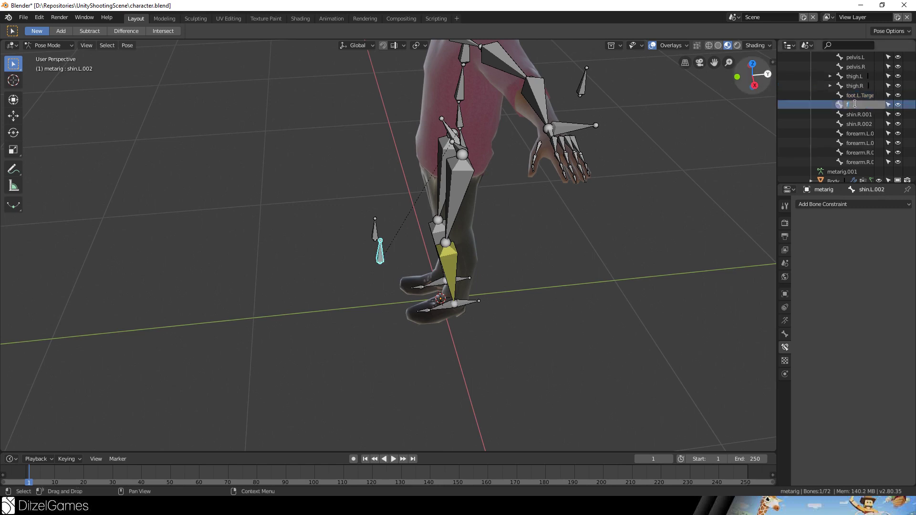
pyautogui.write('oot.L.Pole')
pyautogui.press('Return')
# Set the pole target of the left shin's IK constraint to metarig with foot.L.Pole as the pole bone.
pyautogui.click(453, 265)
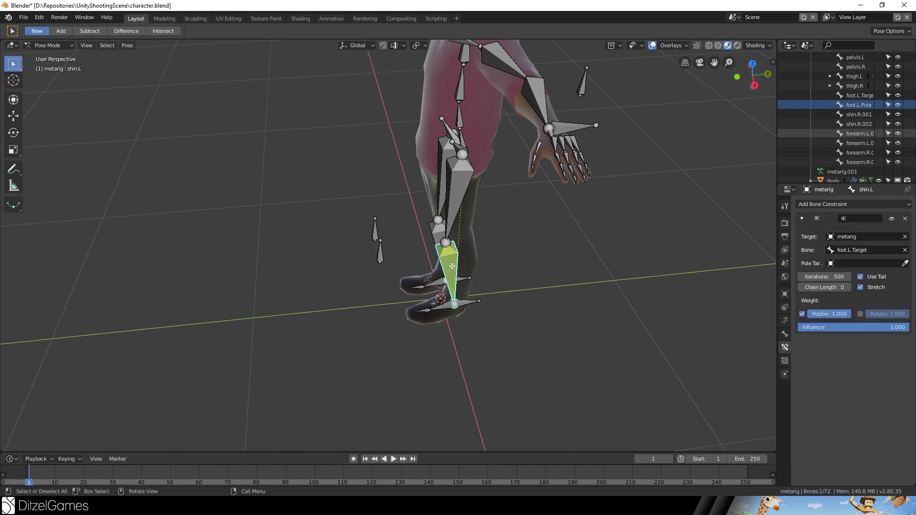
pyautogui.click(905, 263)
pyautogui.click(459, 253)
pyautogui.click(879, 276)
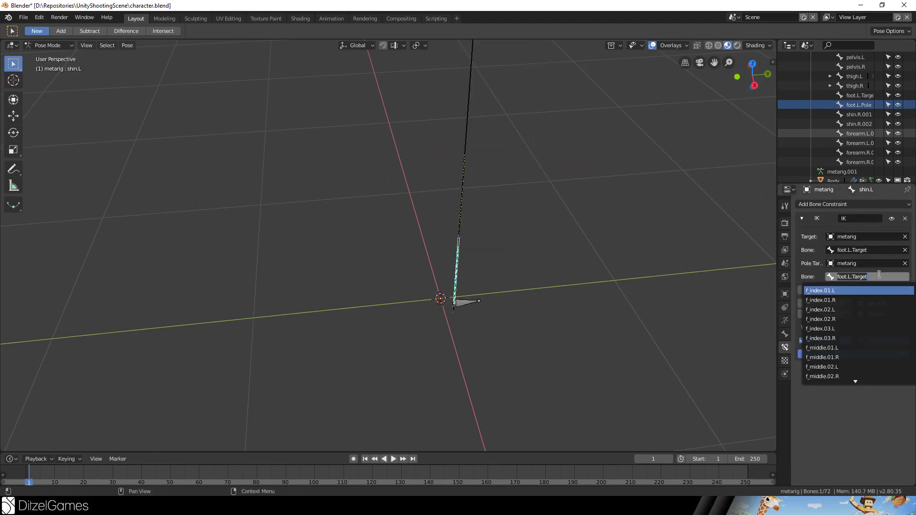
pyautogui.write('foot.l')
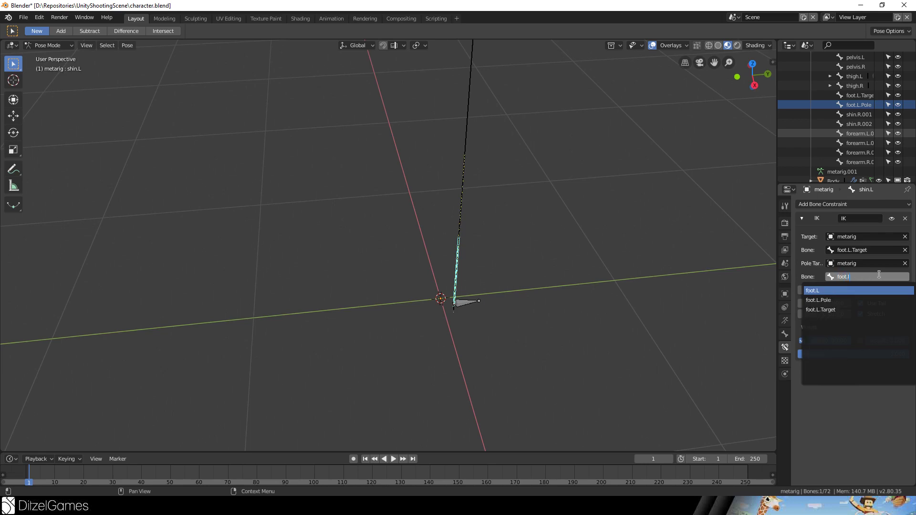
pyautogui.press('Down')
pyautogui.press('Return')
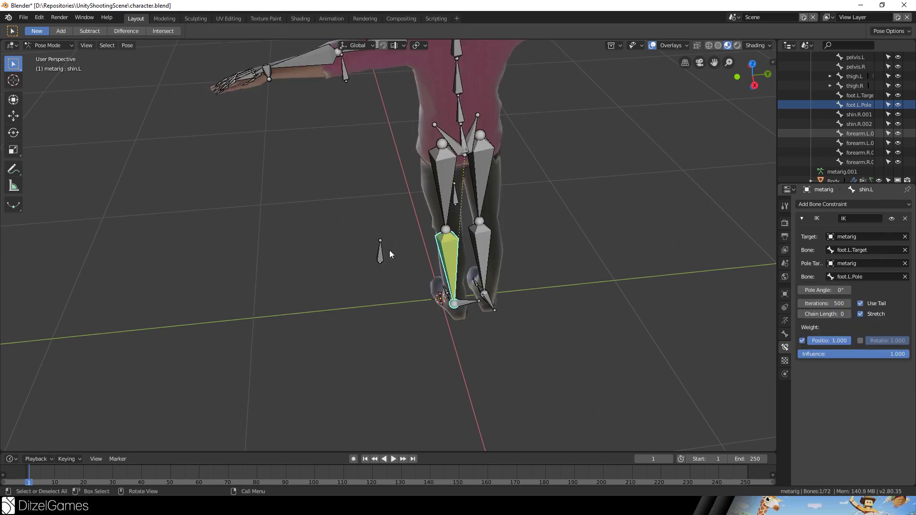
# Set the left shin's IK chain length to 2 and its pole angle to -90°.
pyautogui.moveTo(391, 253); pyautogui.dragTo(465, 225, button='middle')
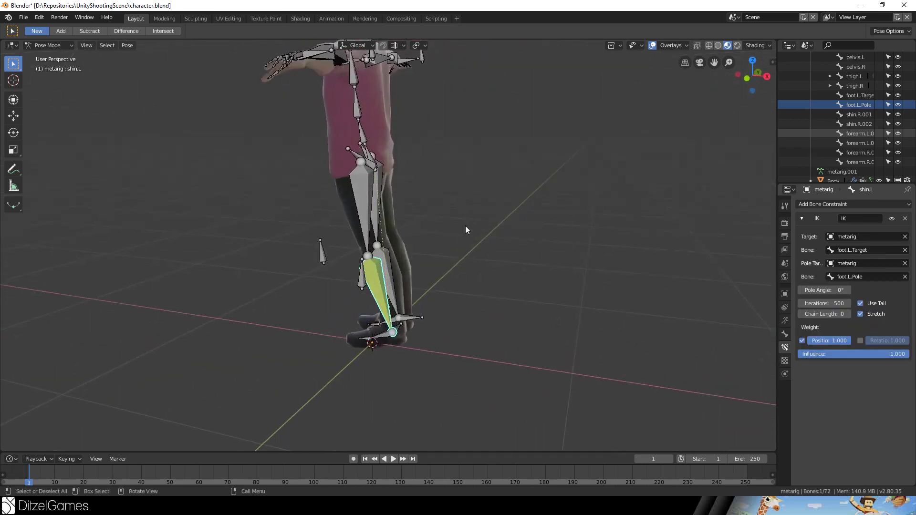
pyautogui.click(839, 315)
pyautogui.press('Return')
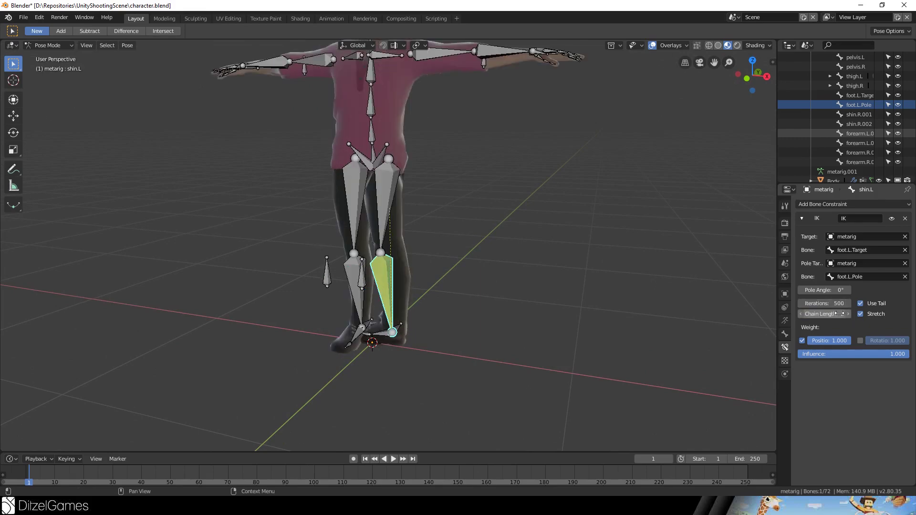
pyautogui.moveTo(496, 287); pyautogui.dragTo(344, 294, button='middle')
pyautogui.moveTo(833, 290)
pyautogui.mouseDown()
pyautogui.moveTo(807, 291)
pyautogui.moveTo(833, 290)
pyautogui.mouseUp()
pyautogui.click(836, 290)
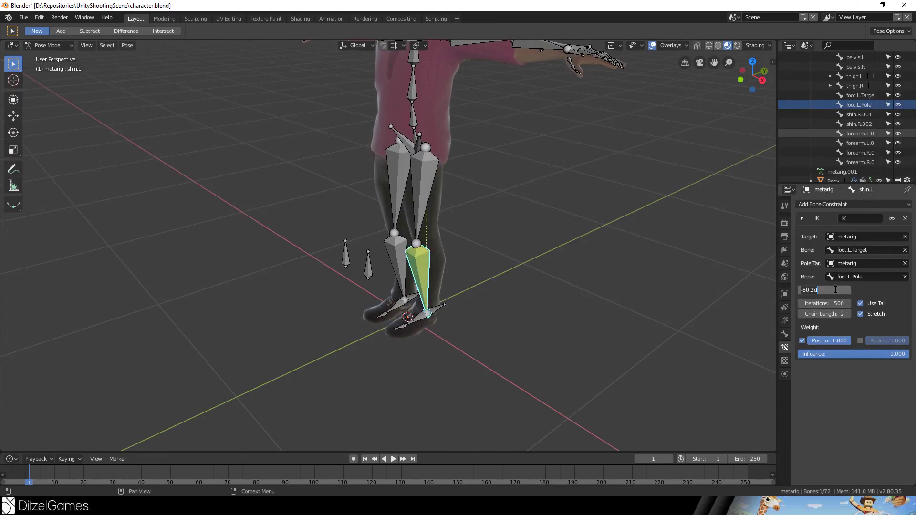
pyautogui.write('-90')
pyautogui.press('Return')
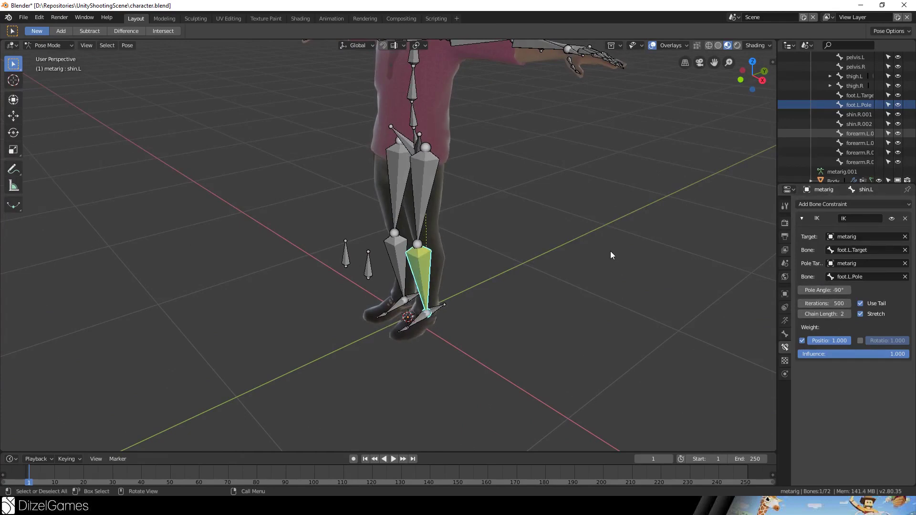
# Test the left leg's IK by moving foot.L.Target forward and up, and cancel the move.
pyautogui.moveTo(612, 254); pyautogui.dragTo(471, 306, button='middle')
pyautogui.click(473, 350)
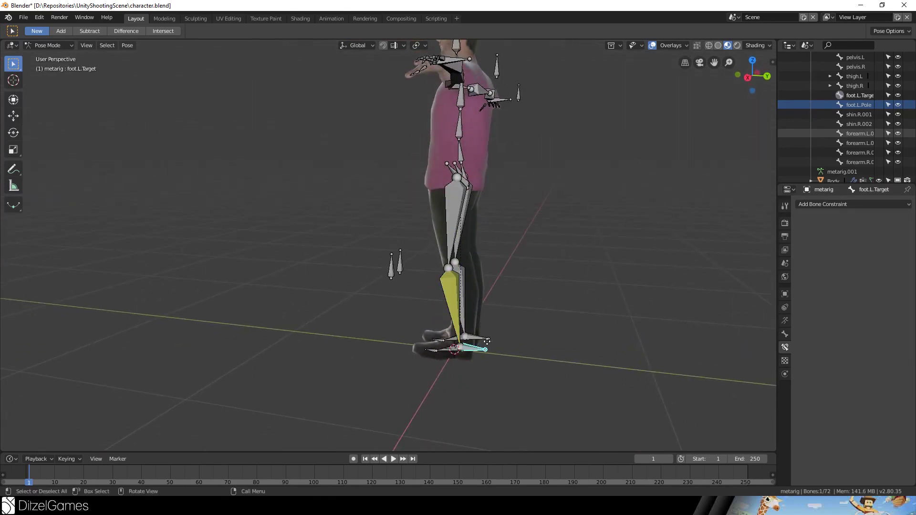
pyautogui.press('g')
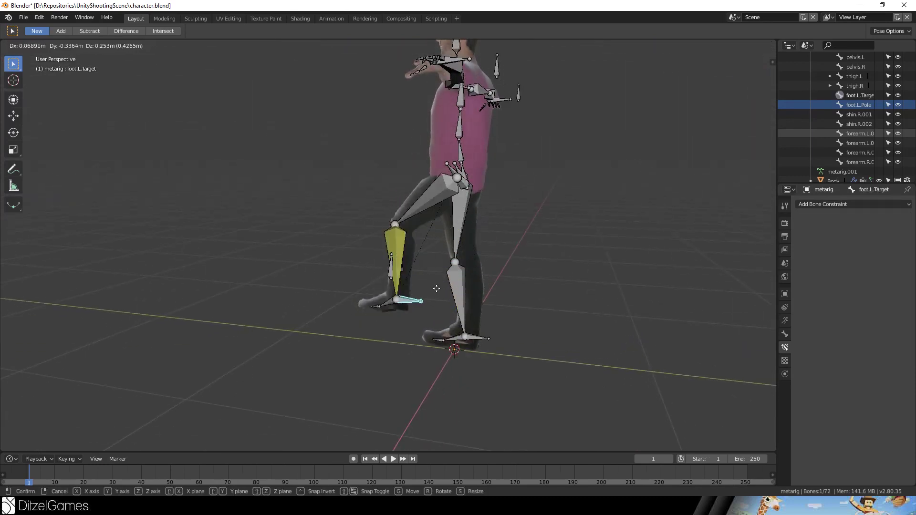
pyautogui.rightClick(385, 276)
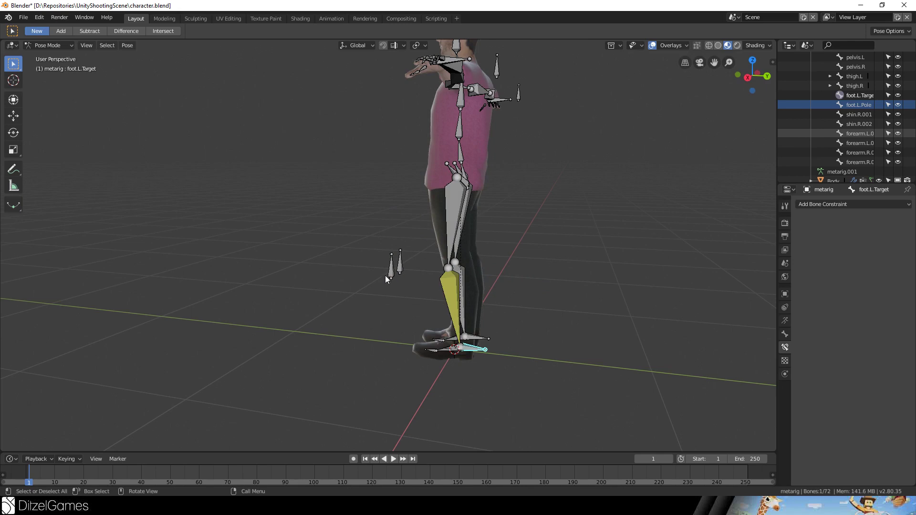
# In Edit Mode, move both knee pole bones, foot.L.Pole and shin.R.002, much farther in front of the character.
pyautogui.click(391, 270)
pyautogui.press('Tab')
pyautogui.keyDown('shift'); pyautogui.click(398, 263); pyautogui.keyUp('shift')
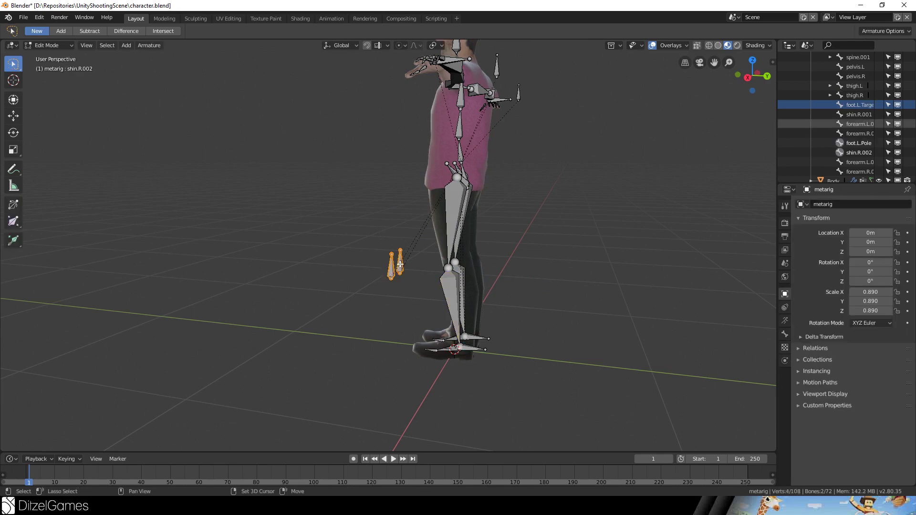
pyautogui.moveTo(399, 264); pyautogui.dragTo(552, 287, button='middle')
pyautogui.press('g')
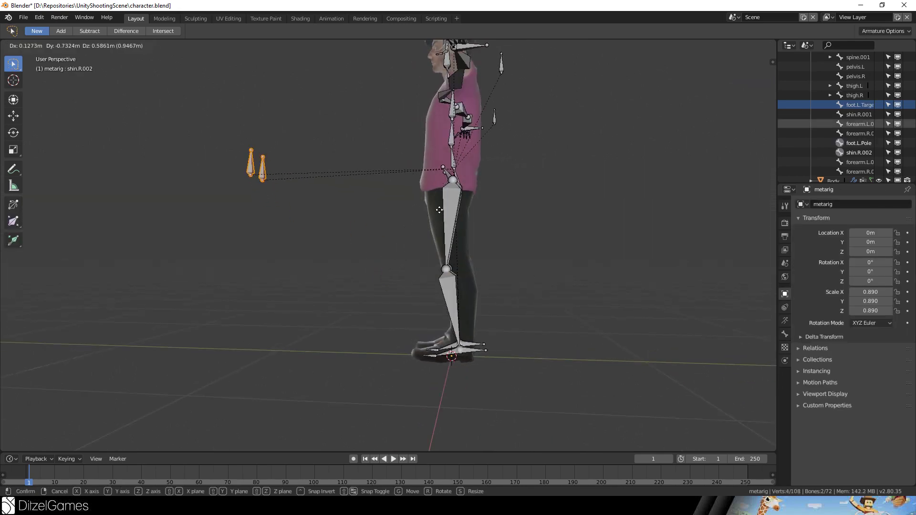
pyautogui.click(347, 200)
# Move both elbow pole bones farther behind the character's back in the right side view.
pyautogui.click(495, 117)
pyautogui.keyDown('shift'); pyautogui.click(501, 64); pyautogui.keyUp('shift')
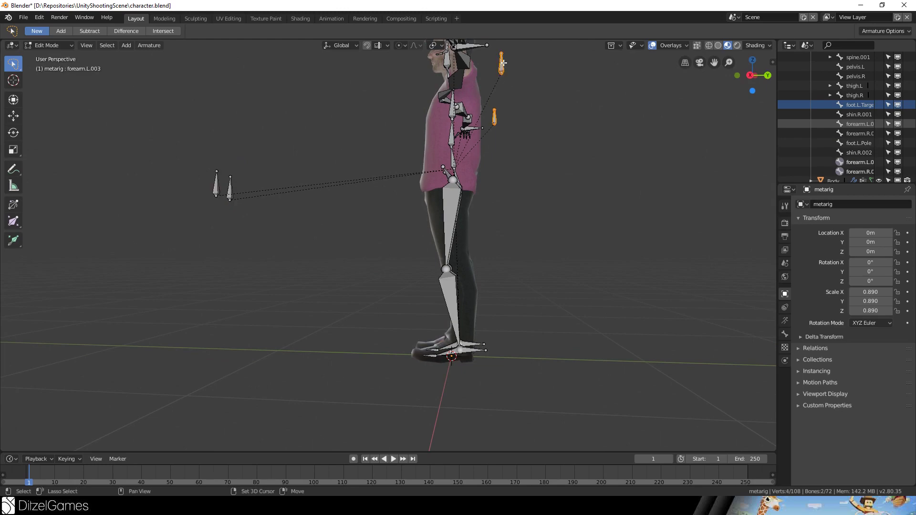
pyautogui.press('KP_3')
pyautogui.press('g')
pyautogui.click(656, 55)
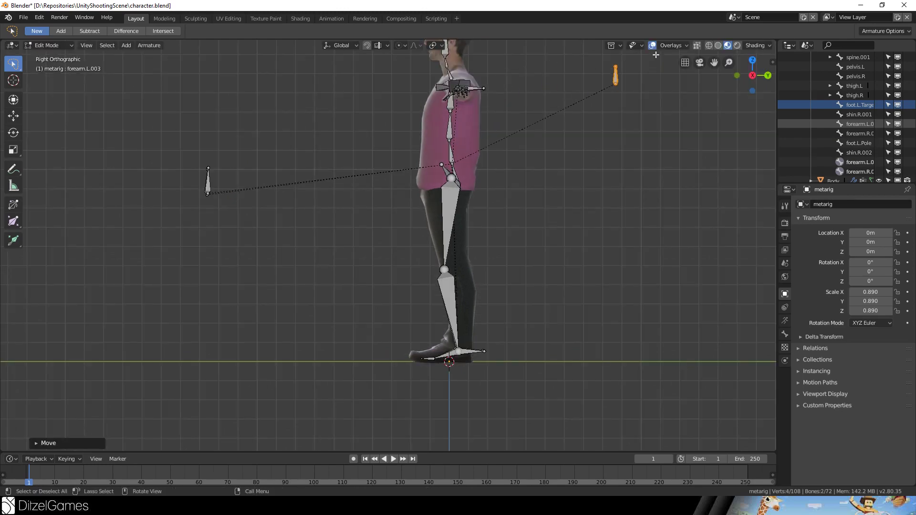
pyautogui.press('KP_7')
pyautogui.keyDown('shift'); pyautogui.moveTo(430, 295); pyautogui.dragTo(459, 223, button='middle'); pyautogui.keyUp('shift')
pyautogui.scroll(4, 440, 240)
pyautogui.click(432, 223)
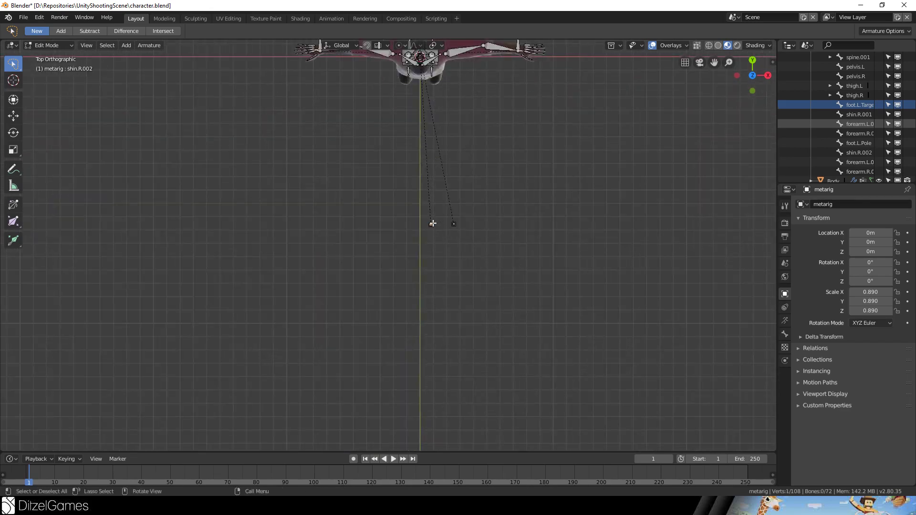
pyautogui.press('g')
pyautogui.rightClick(371, 232)
# Move the right knee pole bone shin.R.002 about 0.46 m outward to the character's right in the top view.
pyautogui.moveTo(454, 237); pyautogui.dragTo(445, 200, button='middle')
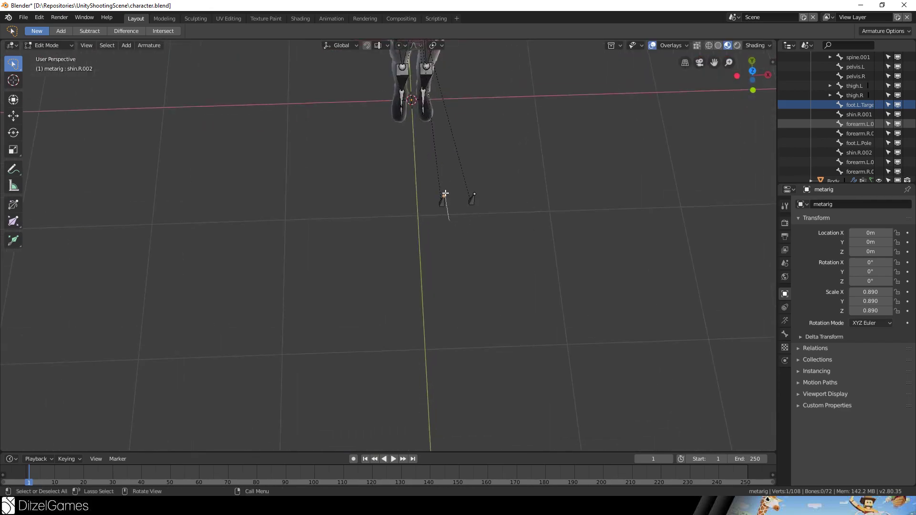
pyautogui.click(442, 200)
pyautogui.press('KP_7')
pyautogui.press('g')
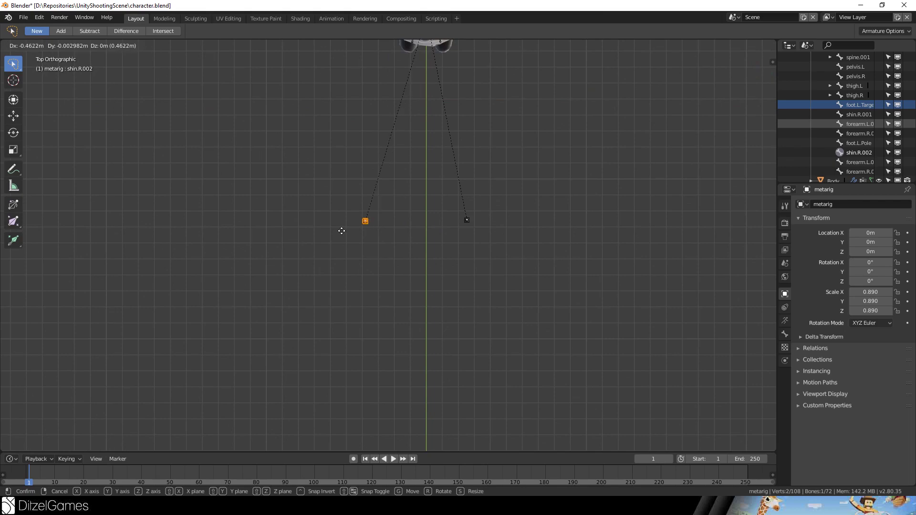
pyautogui.click(340, 226)
# Select foot.L.Target at the left heel and switch the metarig back to Pose Mode.
pyautogui.moveTo(564, 148); pyautogui.dragTo(421, 269, button='middle')
pyautogui.click(375, 302)
pyautogui.moveTo(490, 300); pyautogui.dragTo(453, 273, button='middle')
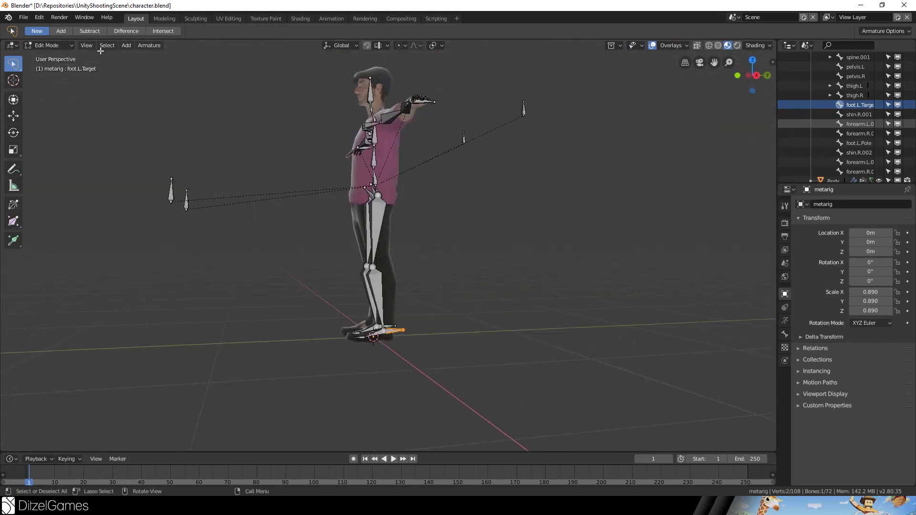
pyautogui.click(51, 56)
pyautogui.click(50, 47)
pyautogui.click(49, 78)
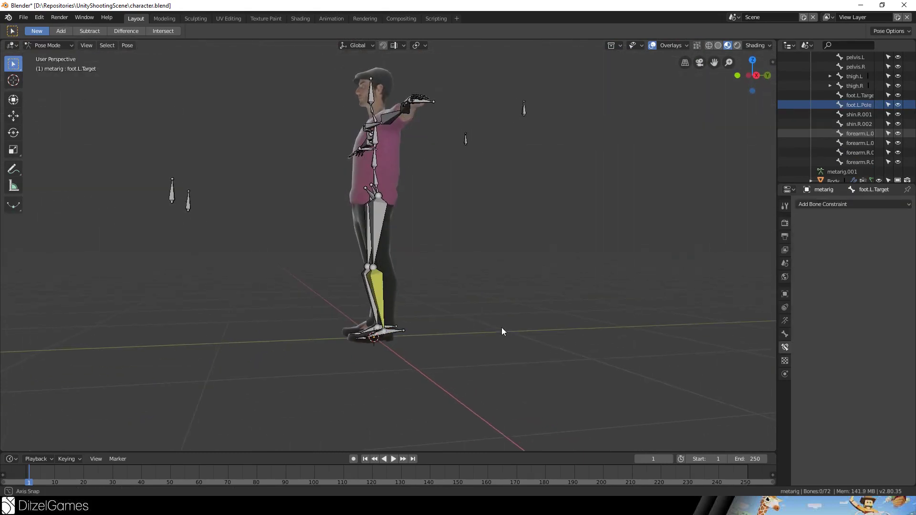
# Test the left knee bend by raising foot.L.Target forward and up, and undo the move.
pyautogui.click(398, 337)
pyautogui.press('g')
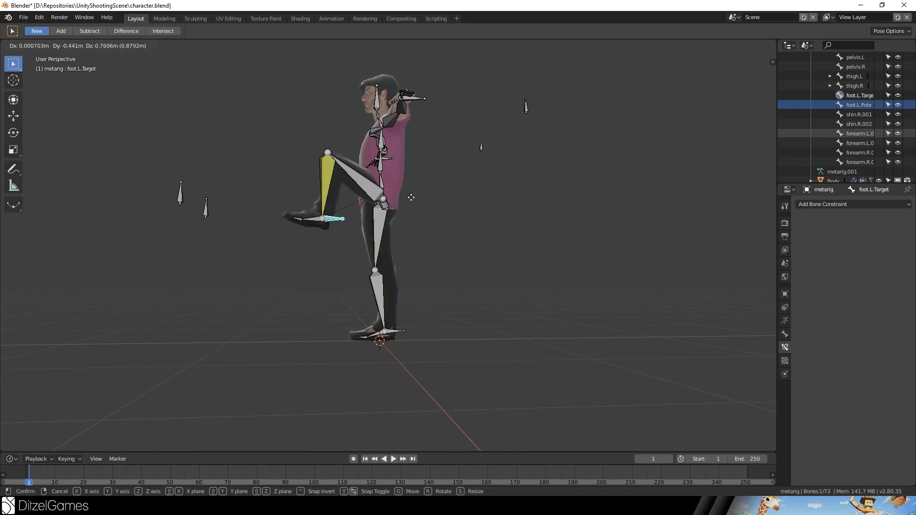
pyautogui.click(439, 207)
pyautogui.moveTo(439, 206); pyautogui.dragTo(545, 219, button='middle')
pyautogui.press('g')
pyautogui.rightClick(610, 218)
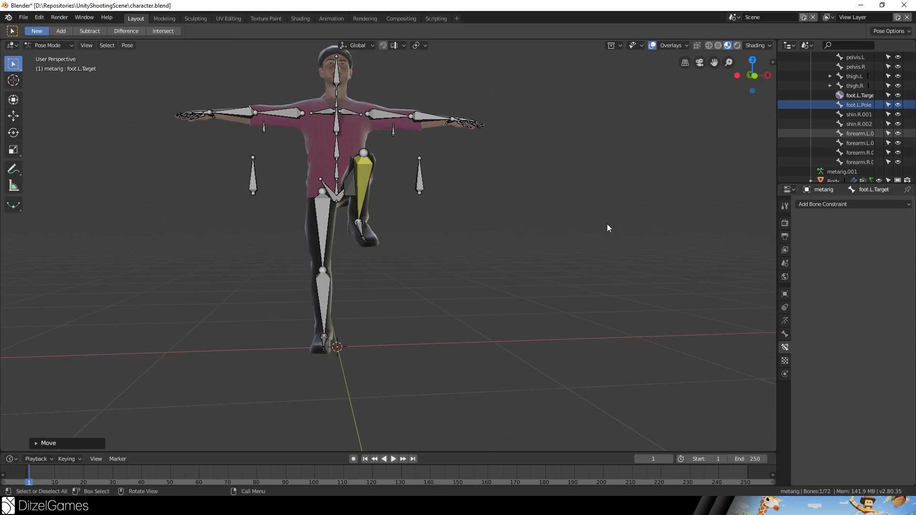
pyautogui.hotkey('ctrl', 'z')
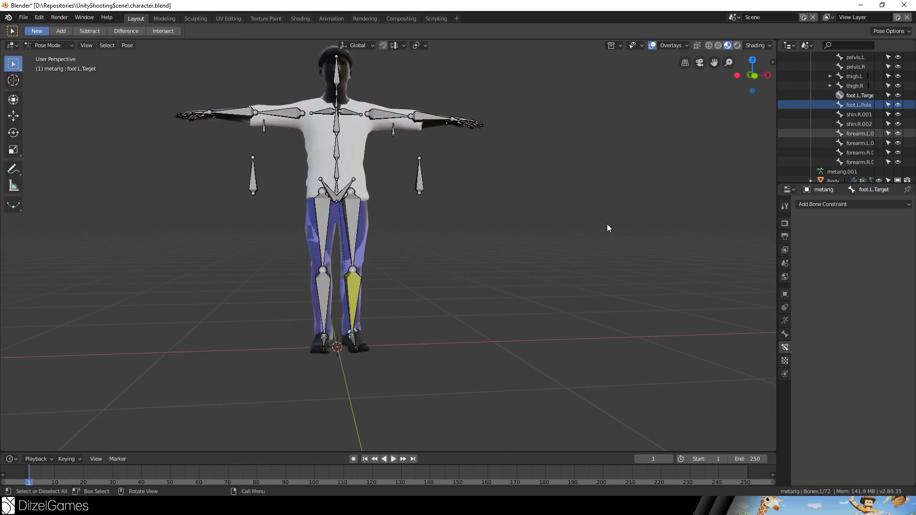
# Save the rigged character file.
pyautogui.moveTo(607, 228); pyautogui.dragTo(511, 190, button='middle')
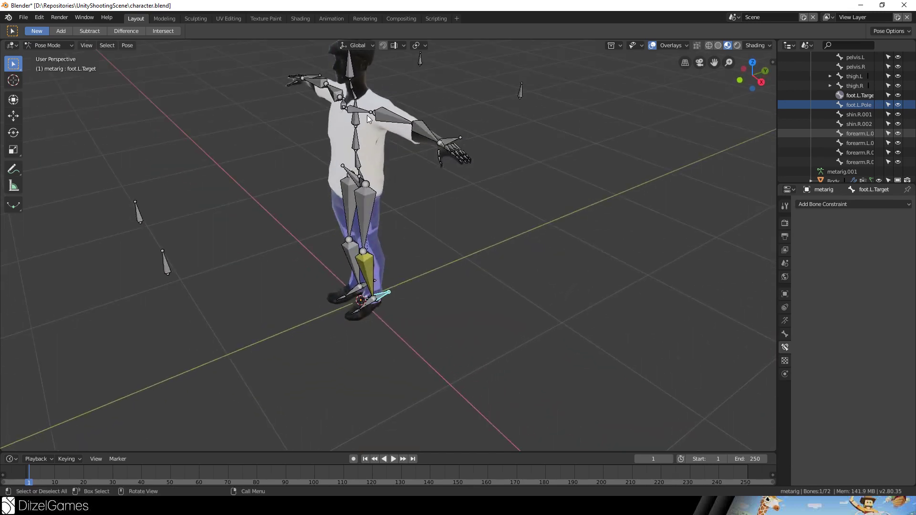
pyautogui.moveTo(449, 151); pyautogui.dragTo(488, 187, button='middle')
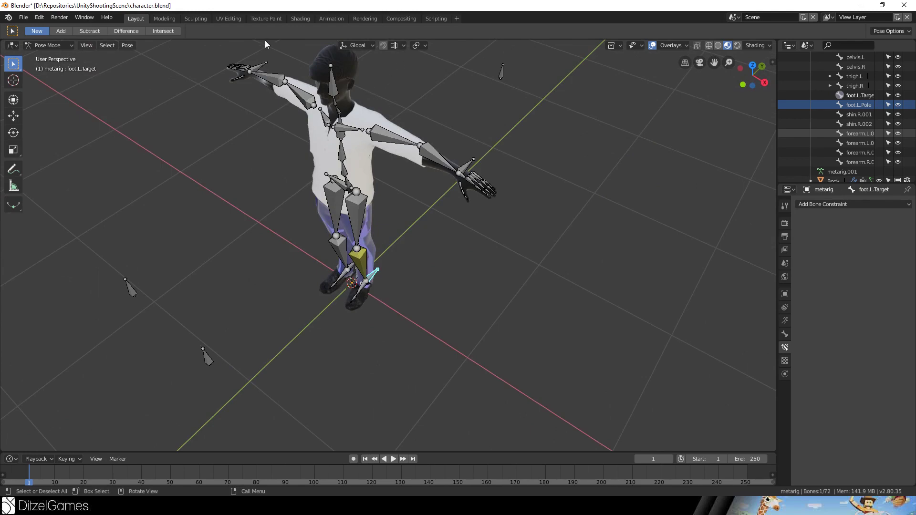
pyautogui.moveTo(288, 128); pyautogui.dragTo(423, 170, button='middle')
pyautogui.hotkey('ctrl', 's')
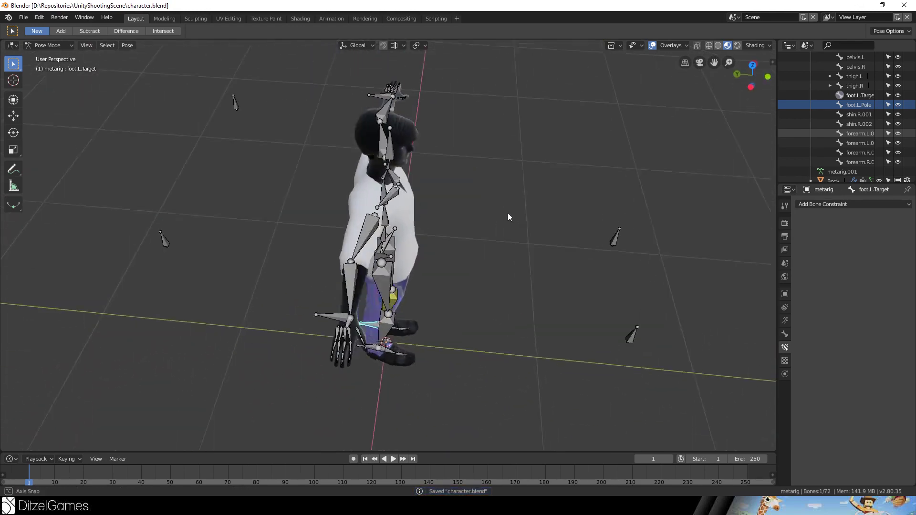
pyautogui.moveTo(509, 213); pyautogui.dragTo(453, 187, button='middle')
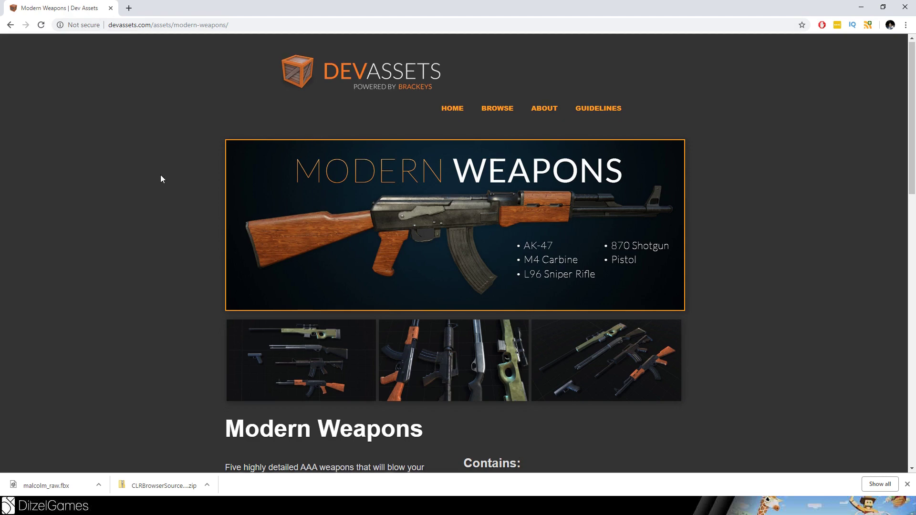
# In the browser, choose the $0 price for the Dev Assets Modern Weapons pack and save modern-weapons.zip in the UnityShootingScene folder.
pyautogui.scroll(-4, 160, 180)
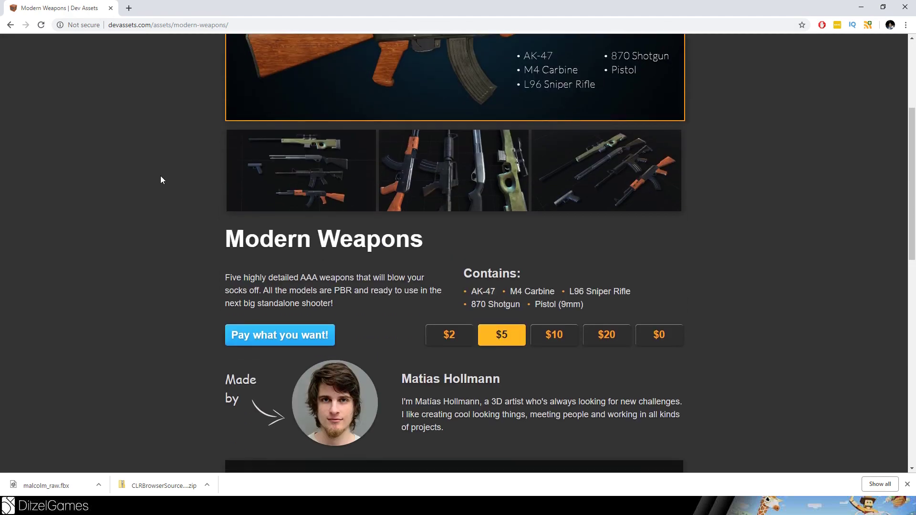
pyautogui.scroll(2, 486, 281)
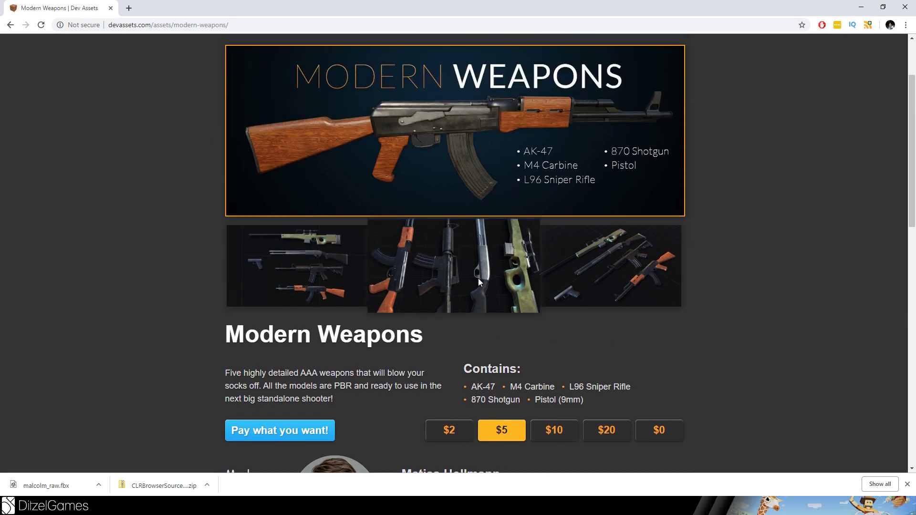
pyautogui.click(659, 430)
pyautogui.scroll(-1, 383, 319)
pyautogui.scroll(-2, 383, 319)
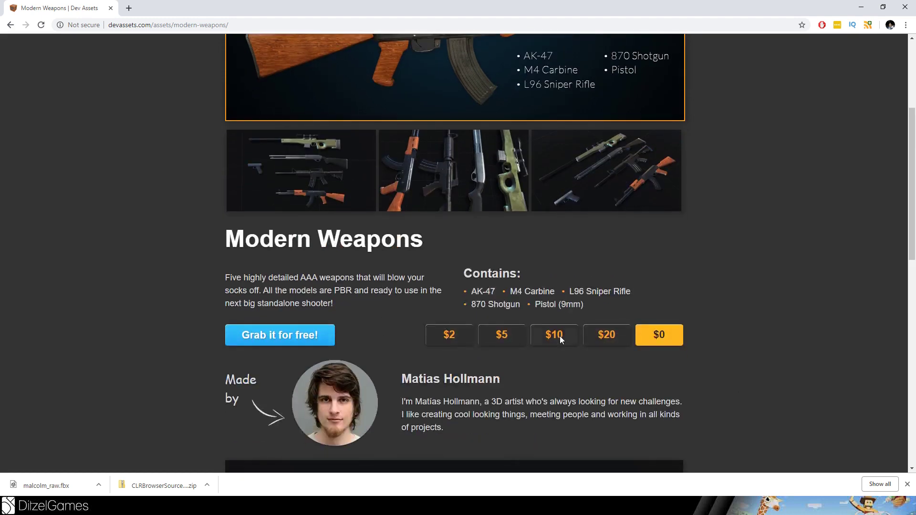
pyautogui.click(280, 336)
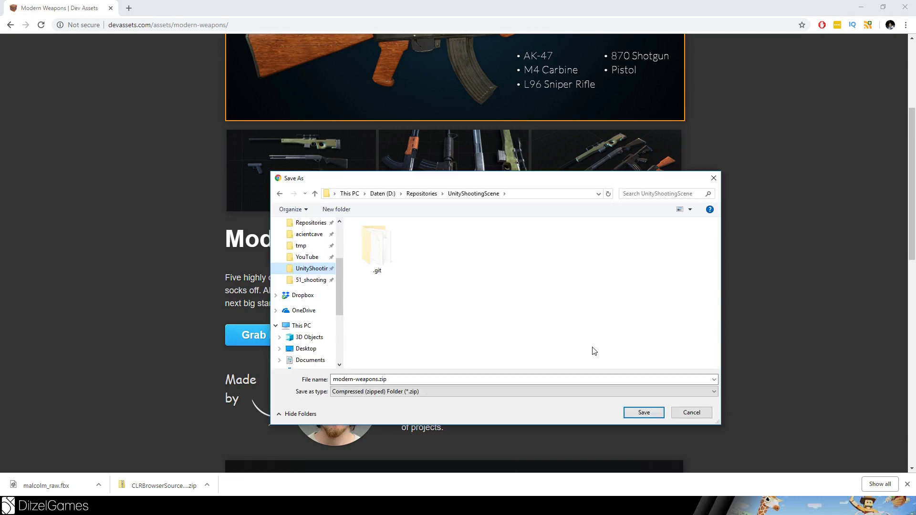
pyautogui.click(644, 413)
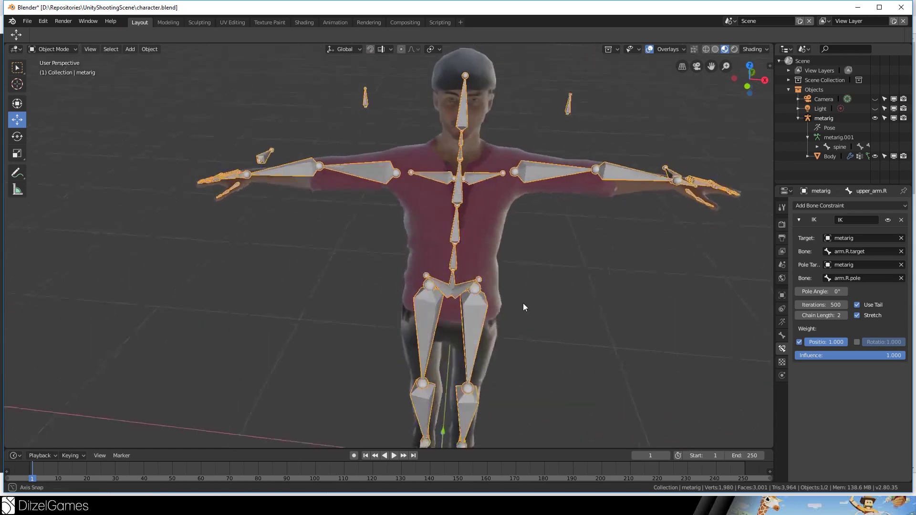
# Switch back to Blender and maximize its window.
pyautogui.click(880, 7)
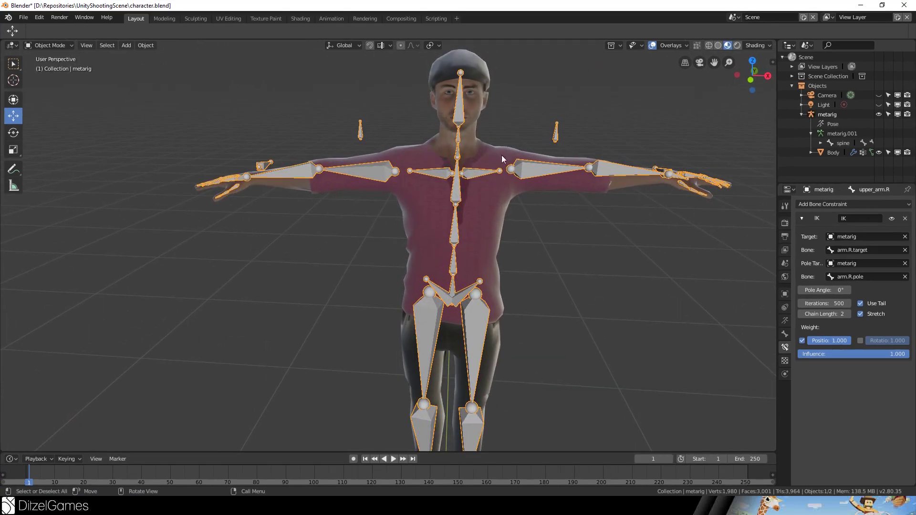
# Select the metarig armature and put it in Edit Mode.
pyautogui.click(368, 177)
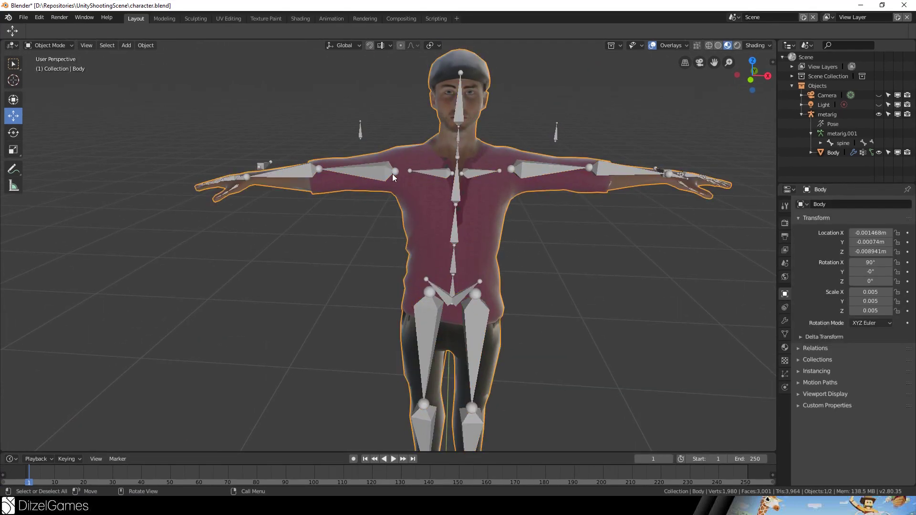
pyautogui.click(466, 176)
pyautogui.moveTo(513, 237); pyautogui.dragTo(477, 293, button='middle')
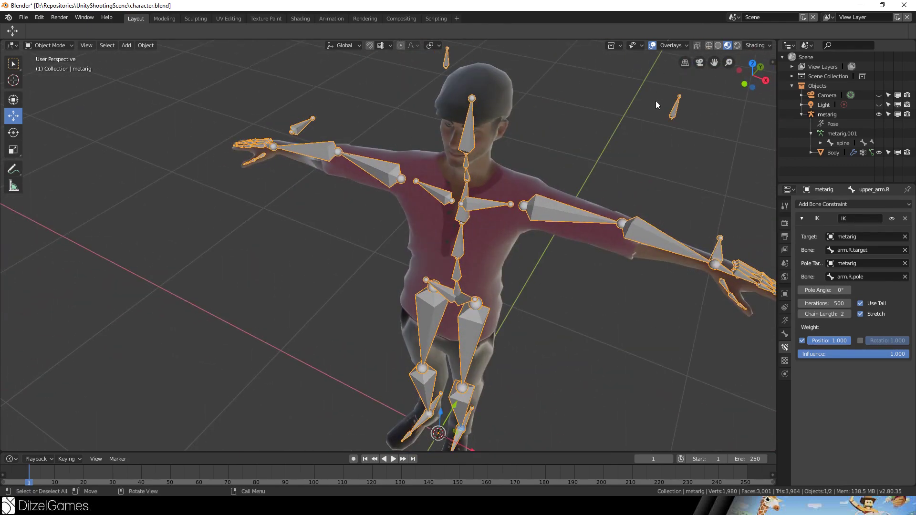
pyautogui.click(679, 117)
pyautogui.moveTo(679, 119); pyautogui.dragTo(499, 322, button='middle')
pyautogui.click(367, 319)
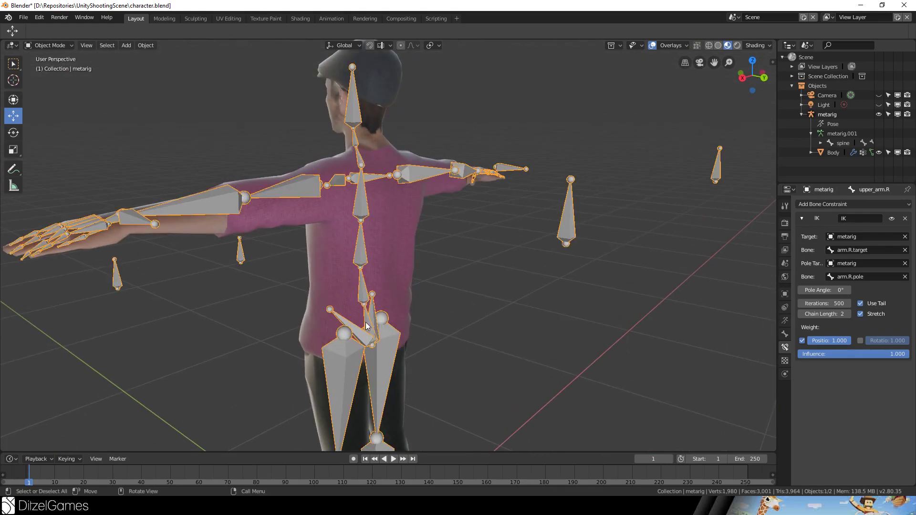
pyautogui.click(367, 325)
pyautogui.press('Tab')
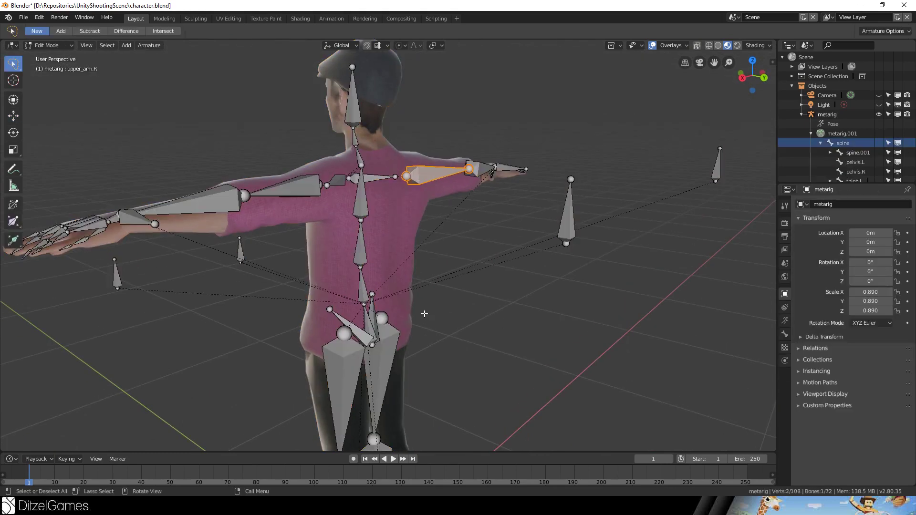
# Duplicate the lowest spine bone and place the copy behind the character's upper back.
pyautogui.click(370, 323)
pyautogui.moveTo(436, 333); pyautogui.dragTo(373, 279, button='middle')
pyautogui.scroll(-3, 876, 120)
pyautogui.scroll(-2, 876, 119)
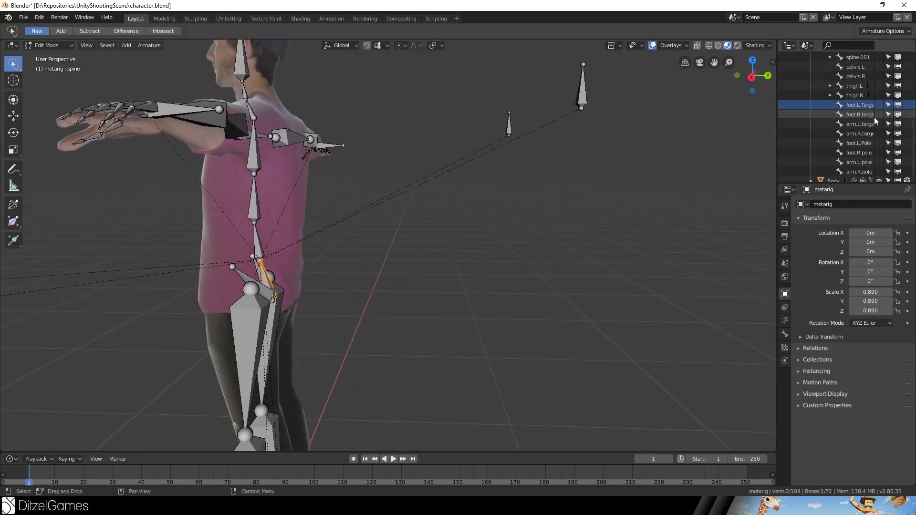
pyautogui.moveTo(506, 239); pyautogui.dragTo(474, 245, button='middle')
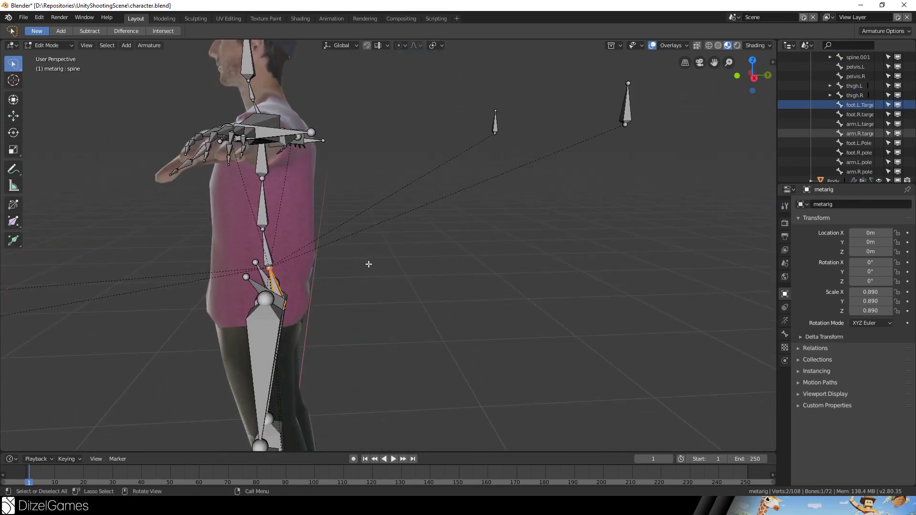
pyautogui.hotkey('shift', 'd')
pyautogui.click(404, 159)
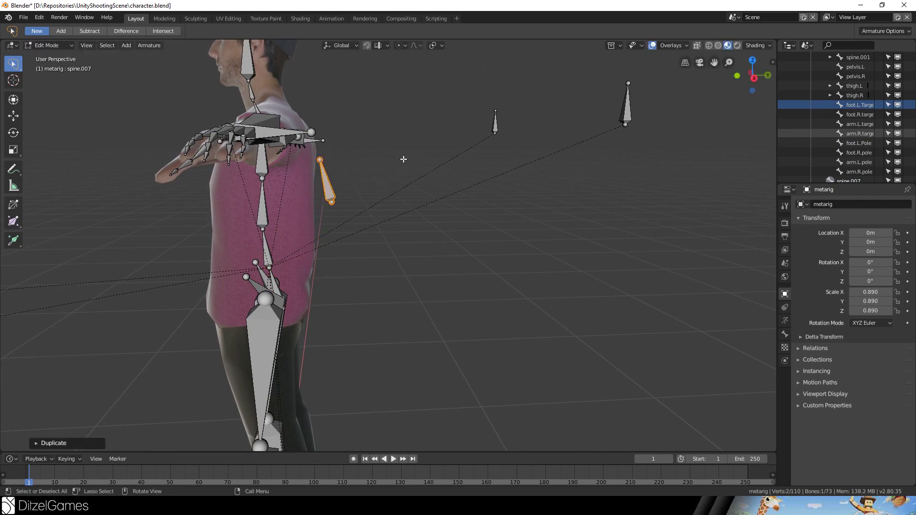
# Rotate the copied bone nearly upright and move it closer against the back.
pyautogui.press('r')
pyautogui.click(430, 188)
pyautogui.moveTo(430, 188)
pyautogui.mouseDown(button='middle')
pyautogui.moveTo(438, 178)
pyautogui.moveTo(425, 187)
pyautogui.mouseUp(button='middle')
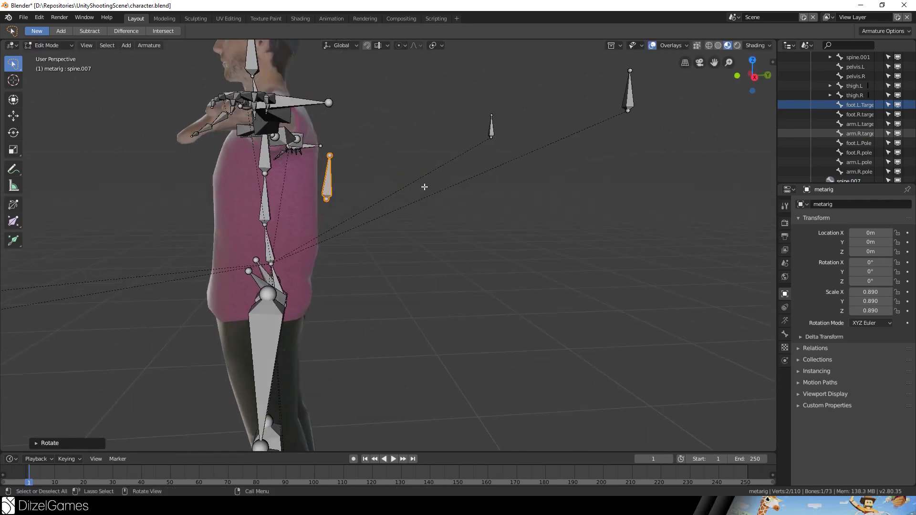
pyautogui.press('g')
pyautogui.click(421, 187)
# Rename the copied back bone as WeaponBack and adjust its rotation slightly.
pyautogui.scroll(2, 862, 123)
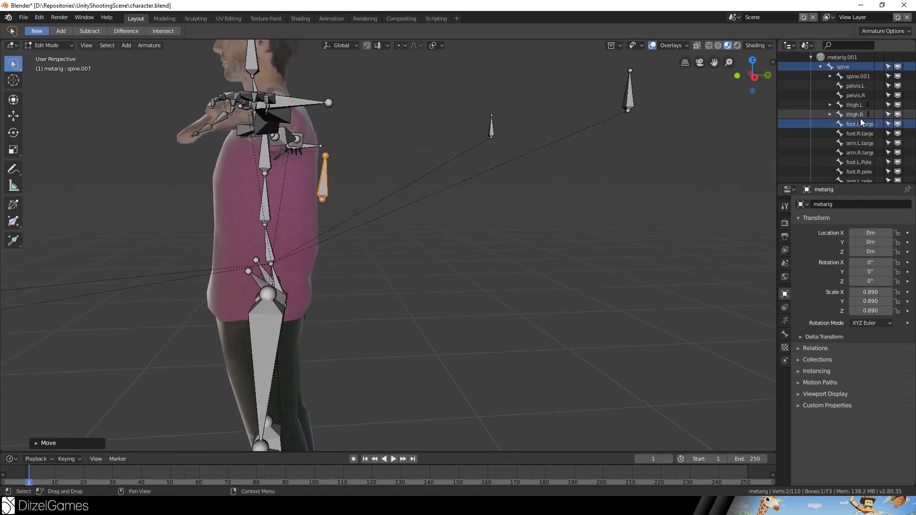
pyautogui.scroll(-3, 861, 119)
pyautogui.doubleClick(852, 167)
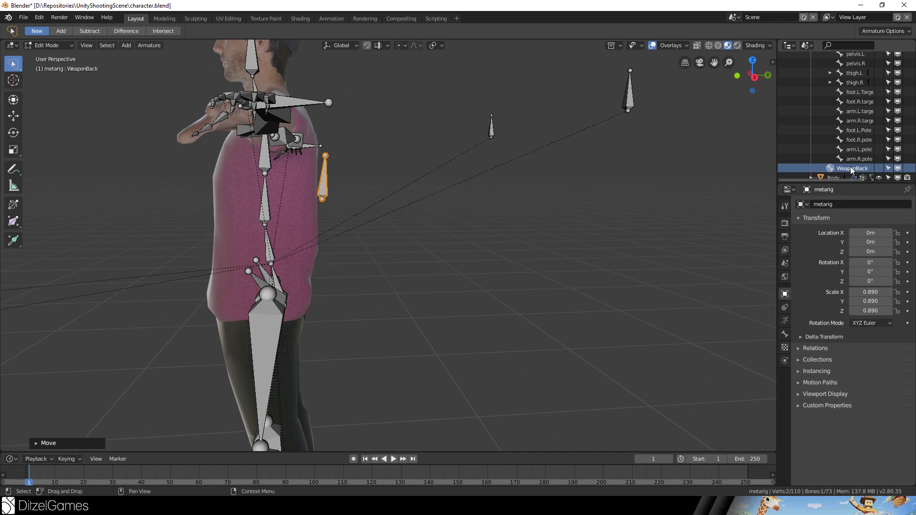
pyautogui.moveTo(601, 184); pyautogui.dragTo(544, 198, button='middle')
pyautogui.press('r')
pyautogui.click(540, 194)
# Parent the WeaponBack bone to spine.002, keeping its offset.
pyautogui.scroll(5, 875, 111)
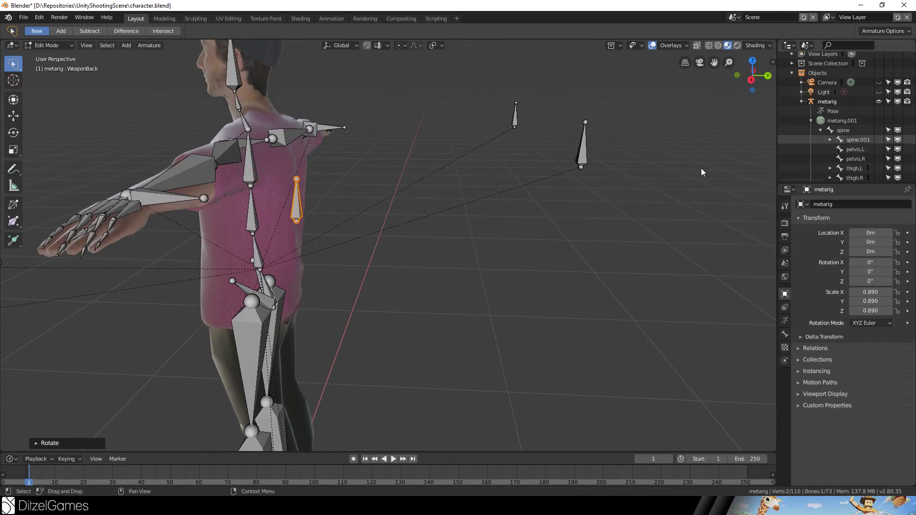
pyautogui.keyDown('shift'); pyautogui.click(267, 281); pyautogui.keyUp('shift')
pyautogui.moveTo(267, 281); pyautogui.dragTo(282, 257, button='middle')
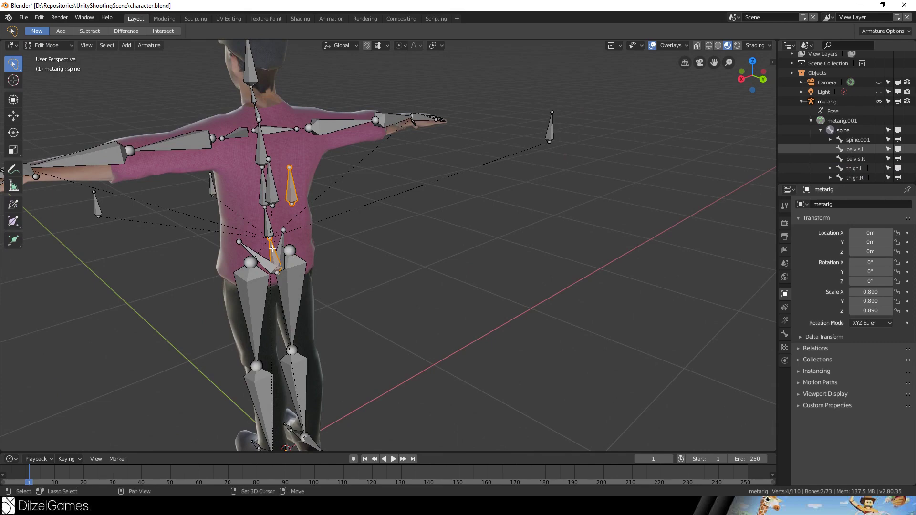
pyautogui.moveTo(263, 195); pyautogui.dragTo(368, 199, button='middle')
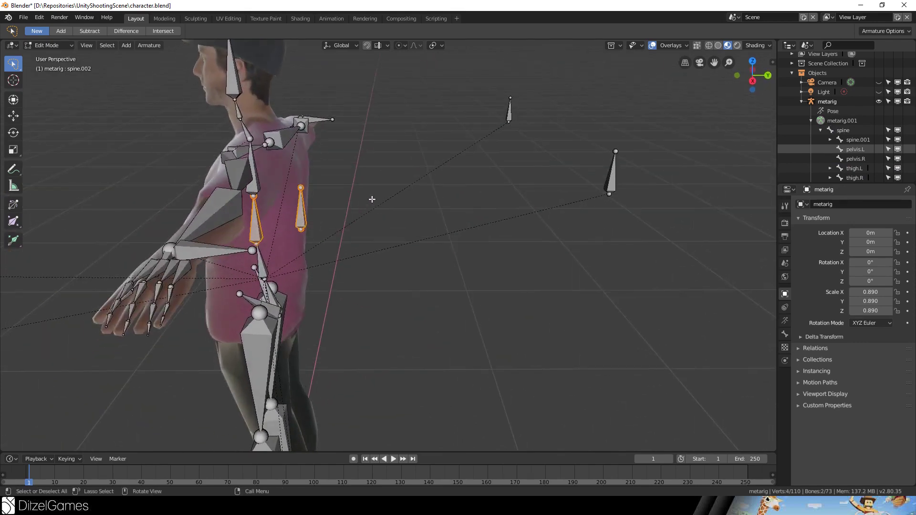
pyautogui.hotkey('ctrl', 'p')
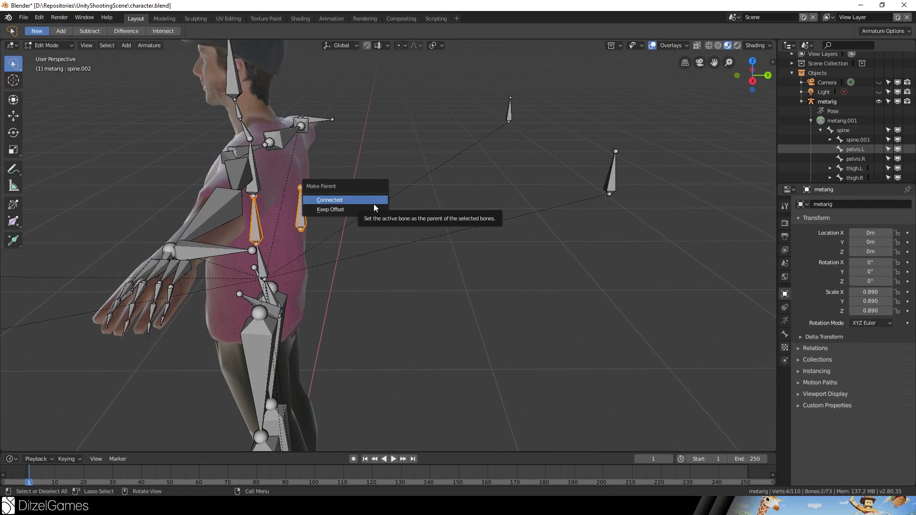
pyautogui.click(373, 204)
pyautogui.moveTo(368, 204); pyautogui.dragTo(323, 193, button='middle')
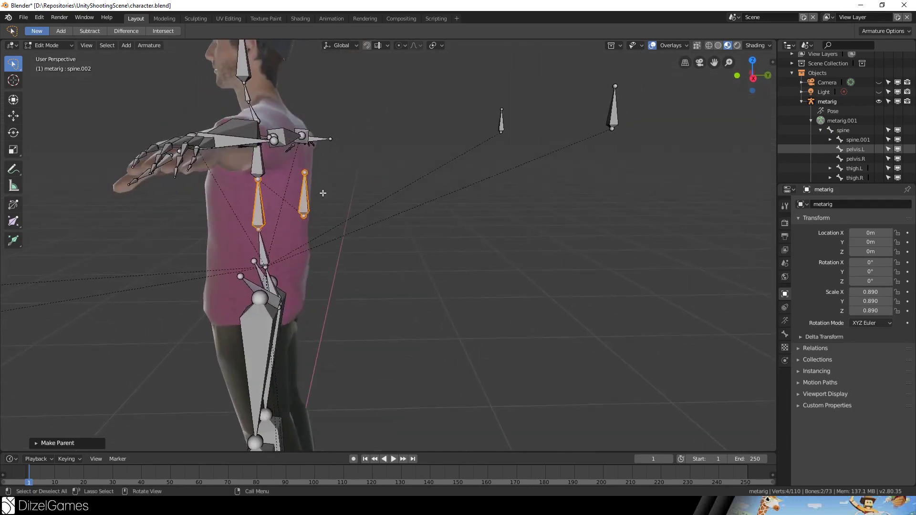
# Move the WeaponBack bone slightly backward so it sits at the surface of the character's back.
pyautogui.click(303, 198)
pyautogui.scroll(2, 351, 200)
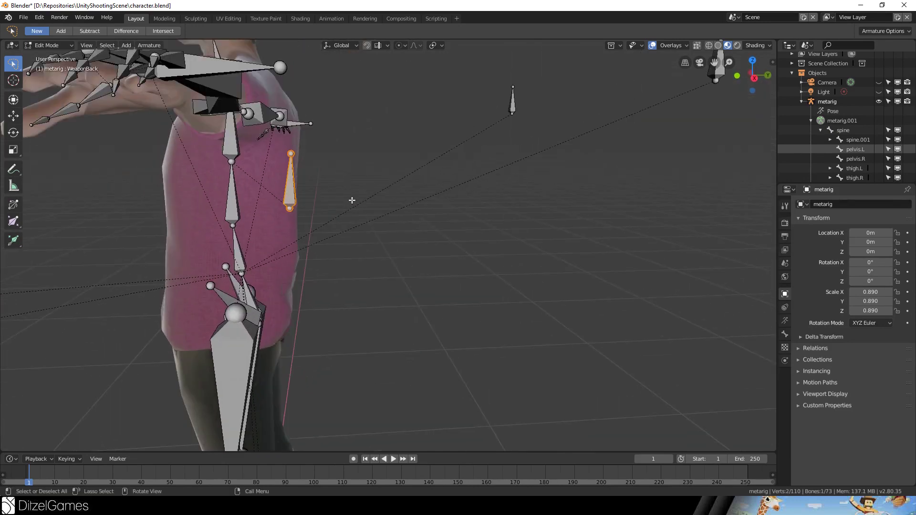
pyautogui.press('g')
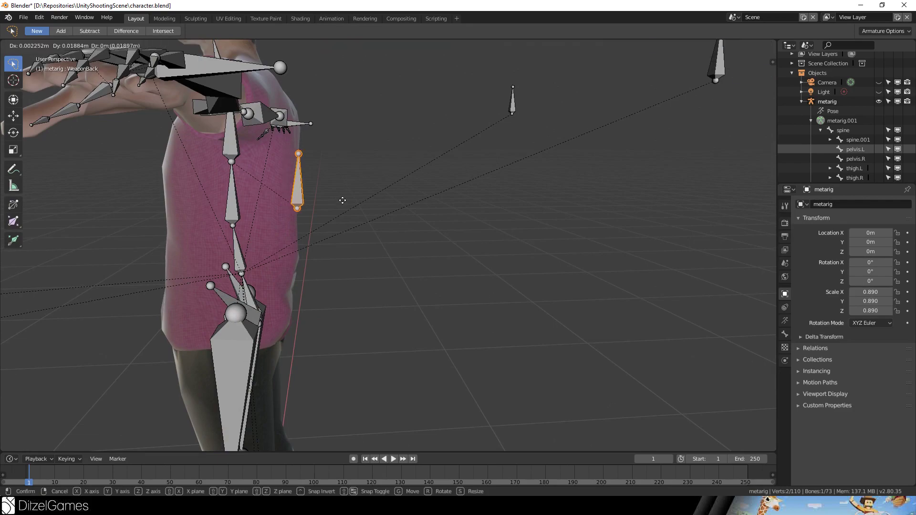
pyautogui.click(342, 199)
pyautogui.moveTo(342, 198); pyautogui.dragTo(421, 163, button='middle')
pyautogui.press('g')
pyautogui.click(335, 169)
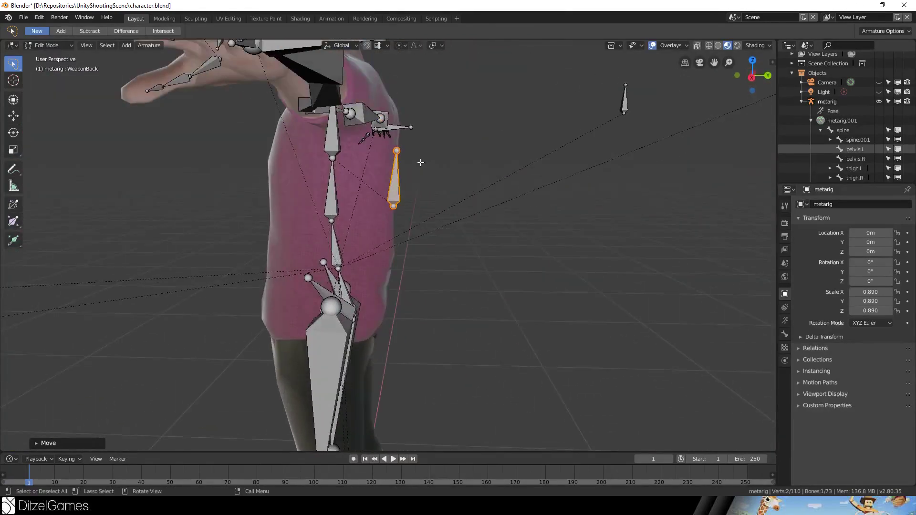
# Duplicate WeaponBack in the right side view and place the copy in front of the upper thigh.
pyautogui.press('KP_3')
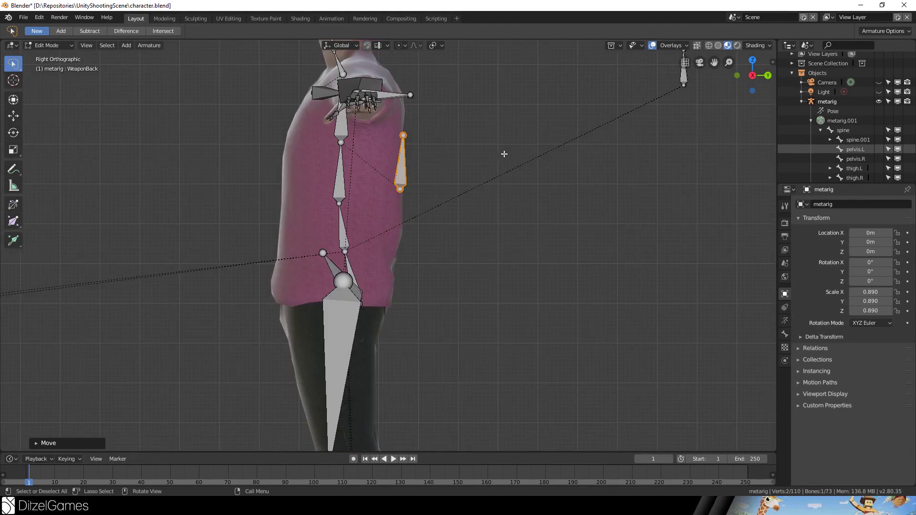
pyautogui.hotkey('shift', 'd')
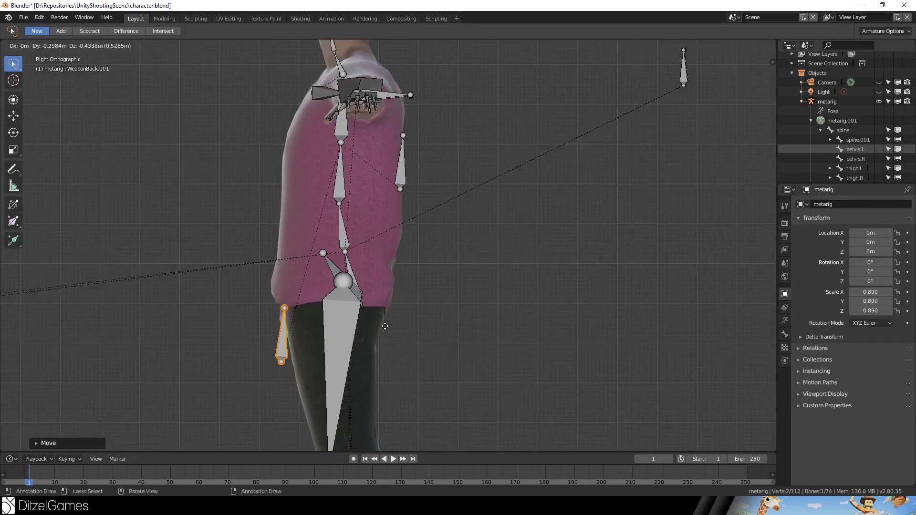
pyautogui.click(385, 326)
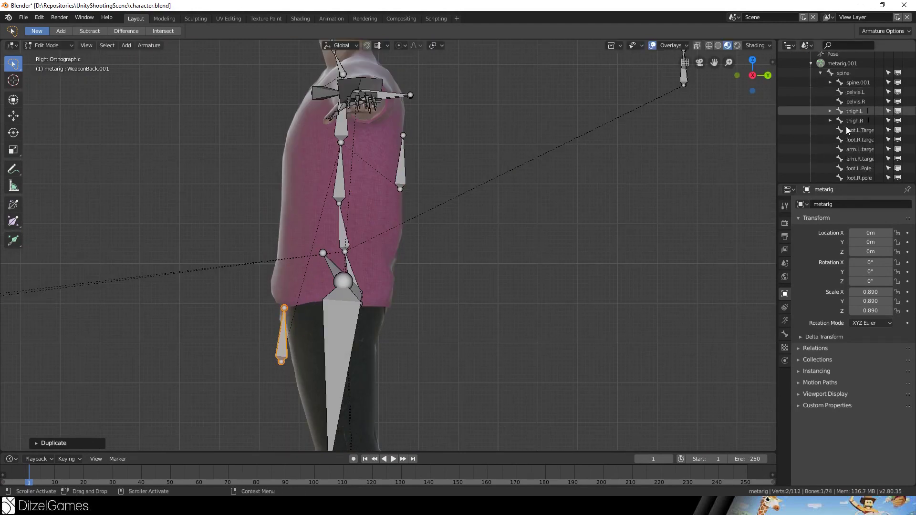
# Widen the outliner and rename the duplicated WeaponBack.001 bone as WeaponFront.
pyautogui.scroll(-4, 846, 127)
pyautogui.scroll(4, 845, 136)
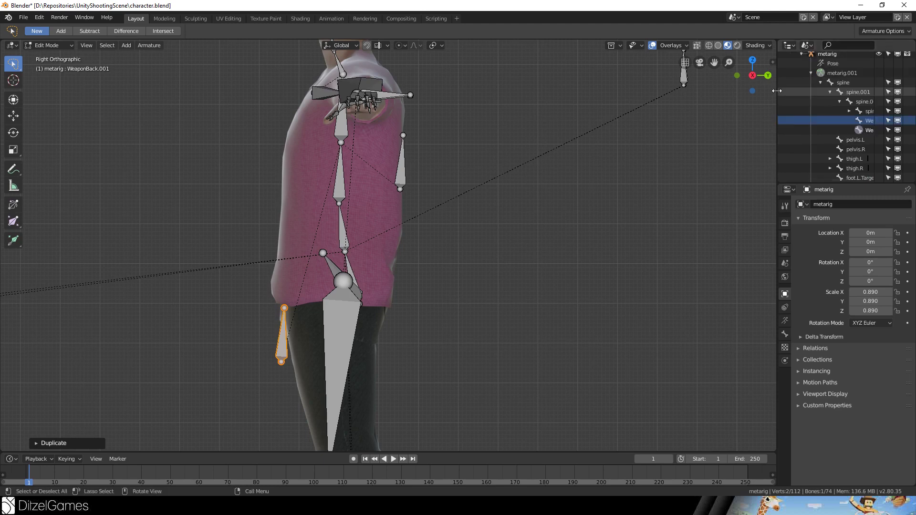
pyautogui.moveTo(778, 98); pyautogui.dragTo(623, 97)
pyautogui.click(735, 130)
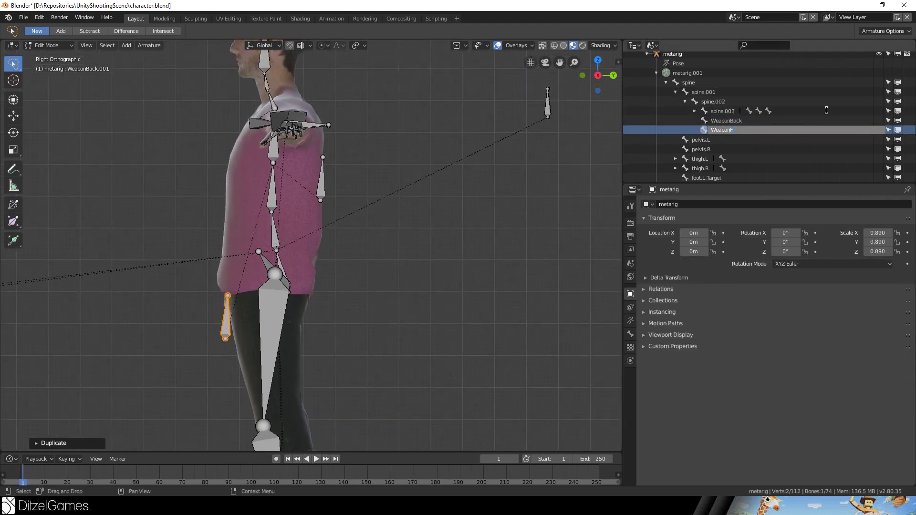
pyautogui.write('WeaponFront')
pyautogui.press('Return')
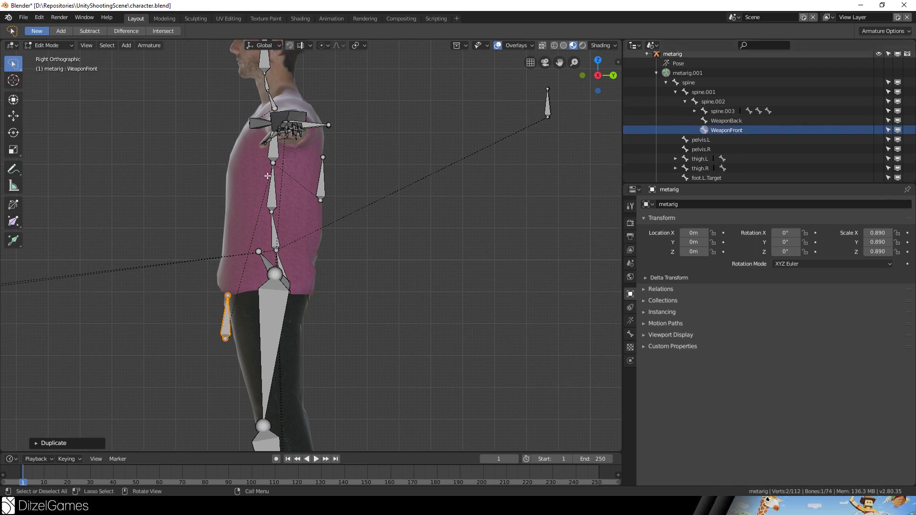
# Move the WeaponFront bone beside the character's right hip.
pyautogui.moveTo(334, 191); pyautogui.dragTo(502, 129, button='middle')
pyautogui.press('g')
pyautogui.click(437, 255)
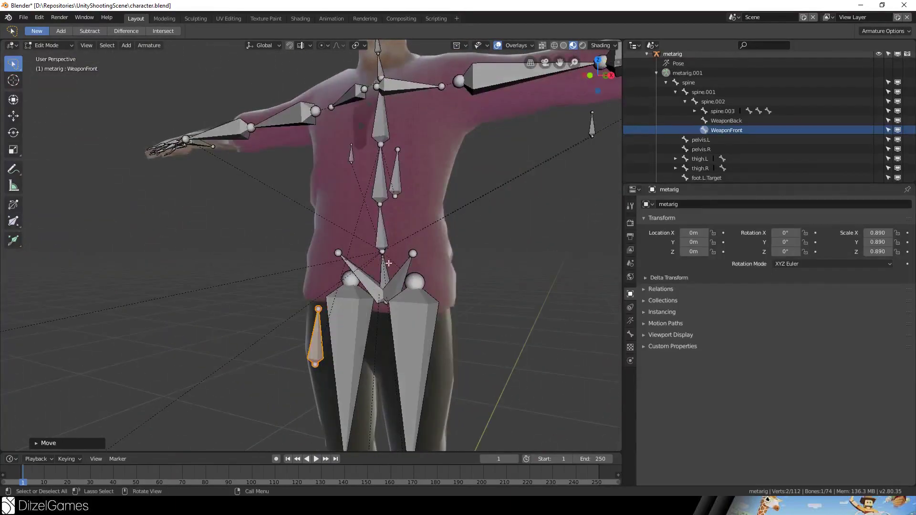
# Check the placement of the weapon bones at the back and hip, including in Pose Mode.
pyautogui.moveTo(368, 302); pyautogui.dragTo(317, 211, button='middle')
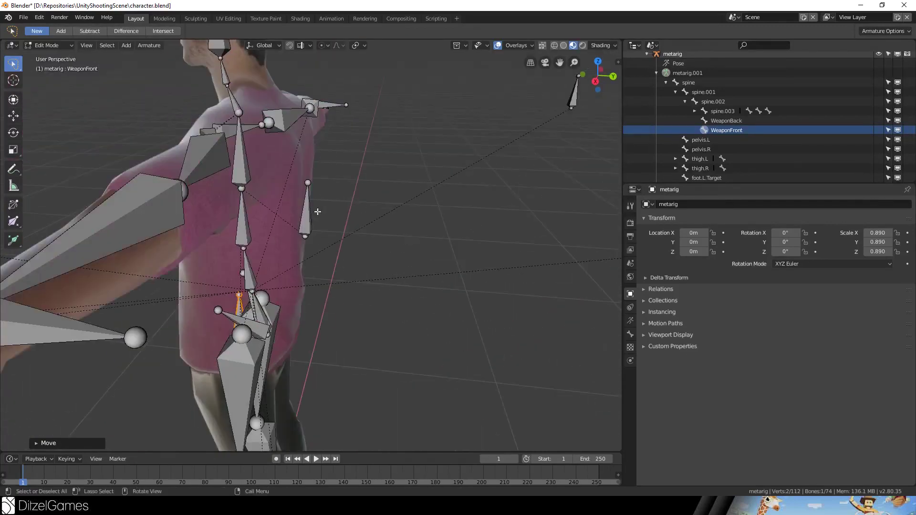
pyautogui.click(308, 210)
pyautogui.moveTo(236, 206); pyautogui.dragTo(338, 230, button='middle')
pyautogui.scroll(-3, 338, 230)
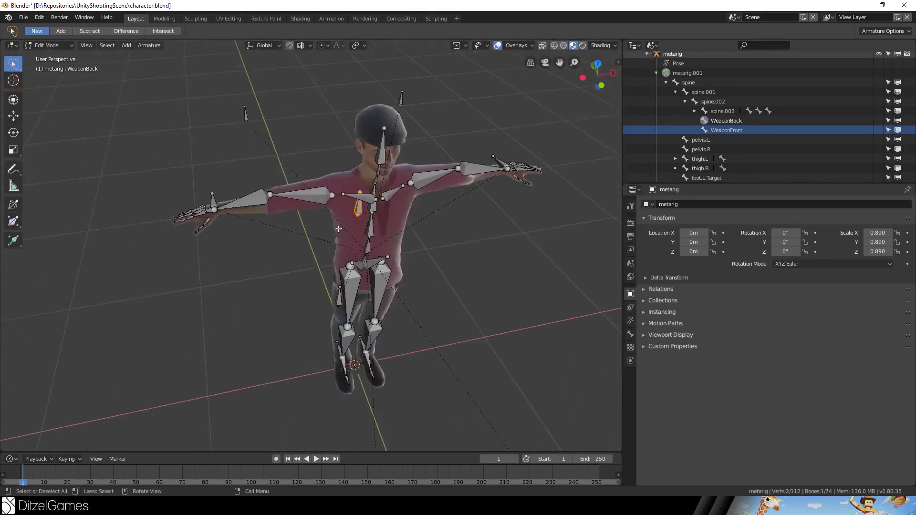
pyautogui.moveTo(434, 254); pyautogui.dragTo(364, 234, button='middle')
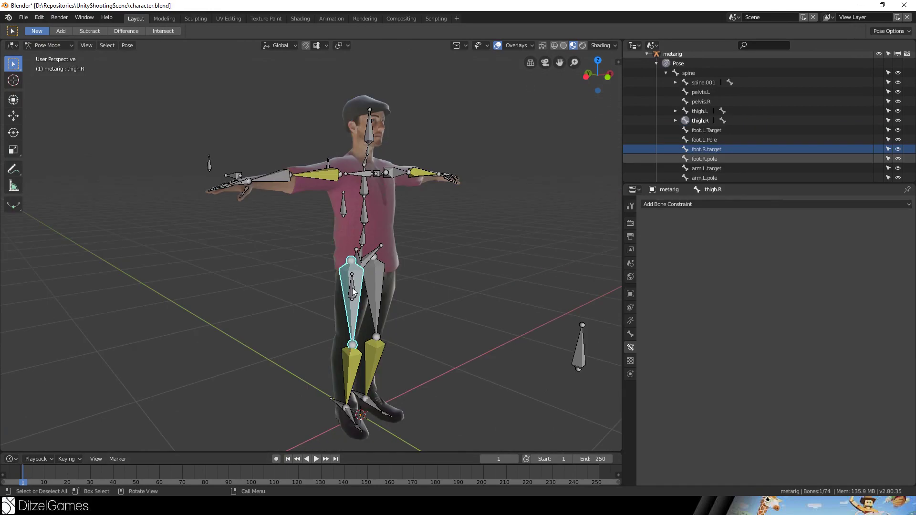
pyautogui.click(327, 279)
pyautogui.scroll(3, 377, 251)
# In Edit Mode, reparent the WeaponFront bone to the lowest spine bone with Keep Offset.
pyautogui.moveTo(377, 250); pyautogui.dragTo(280, 287, button='middle')
pyautogui.click(292, 270)
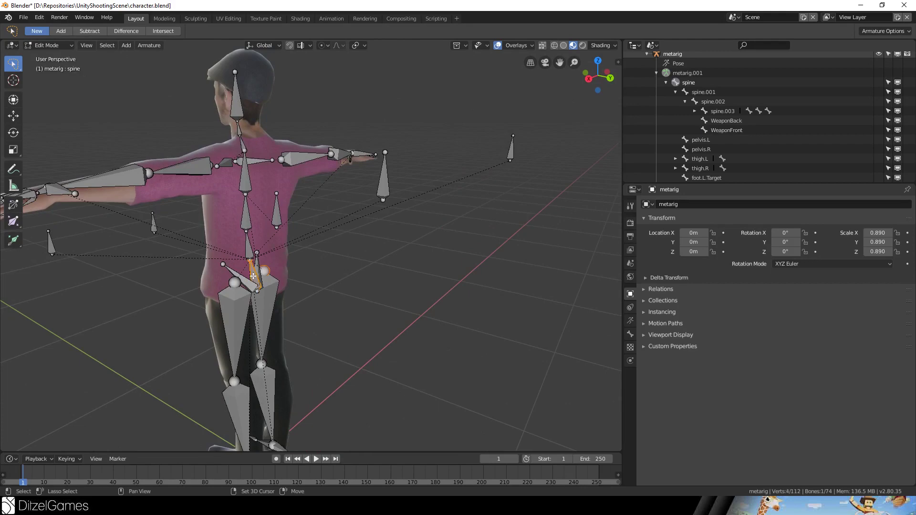
pyautogui.moveTo(272, 271); pyautogui.dragTo(367, 271, button='middle')
pyautogui.scroll(2, 368, 272)
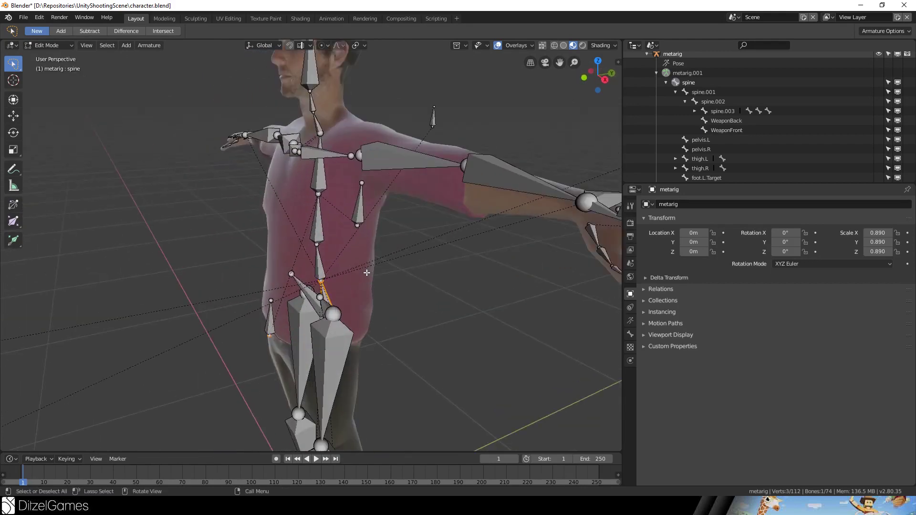
pyautogui.click(293, 277)
pyautogui.moveTo(281, 282); pyautogui.dragTo(269, 320, button='middle')
pyautogui.click(269, 319)
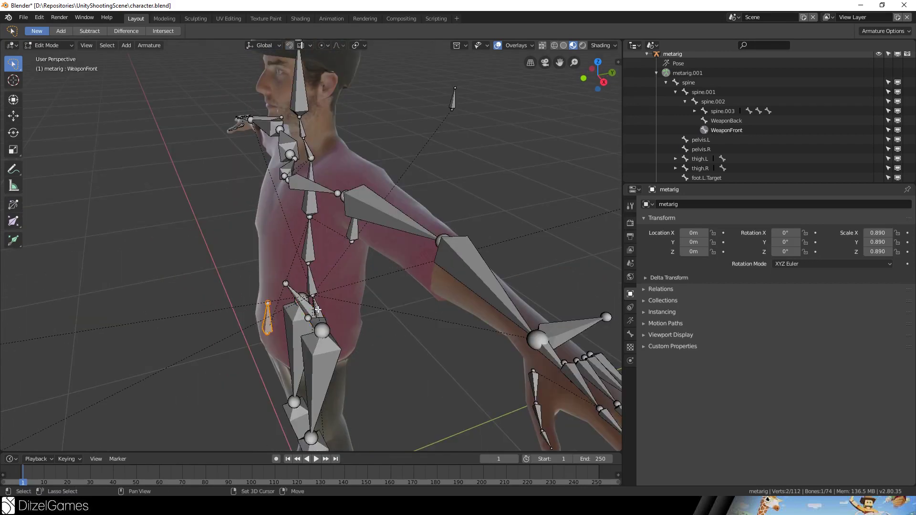
pyautogui.hotkey('ctrl', 'p')
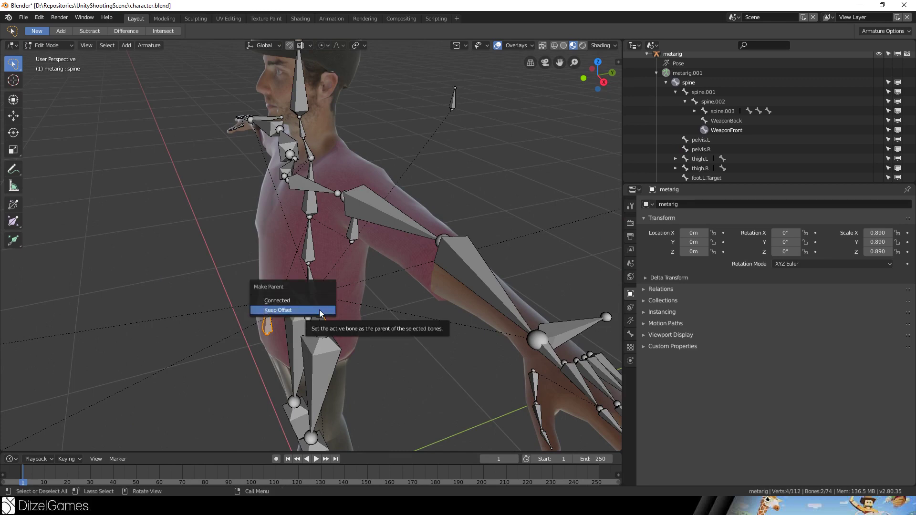
pyautogui.click(319, 310)
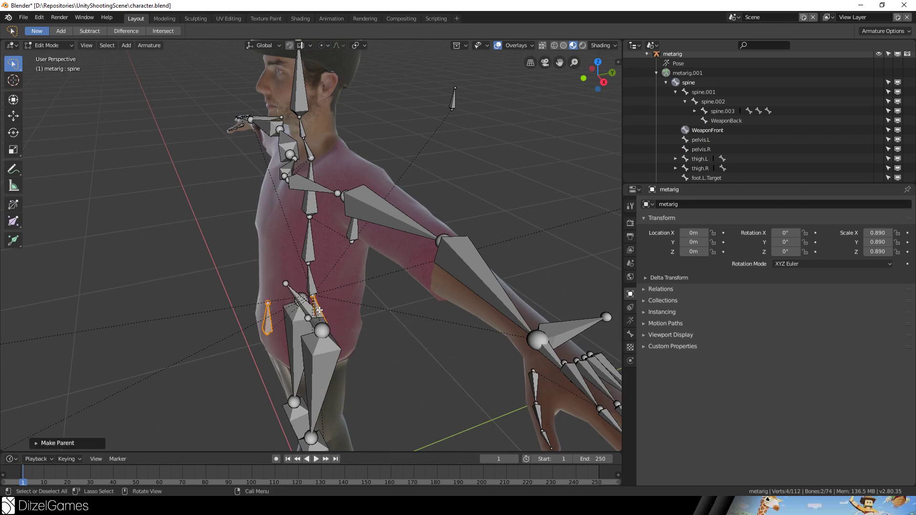
# Switch to Pose Mode and test the weapon bones' parenting by rotating the spine.001 bone.
pyautogui.click(46, 49)
pyautogui.click(48, 70)
pyautogui.moveTo(373, 317); pyautogui.dragTo(340, 303, button='middle')
pyautogui.moveTo(467, 273); pyautogui.dragTo(290, 255, button='middle')
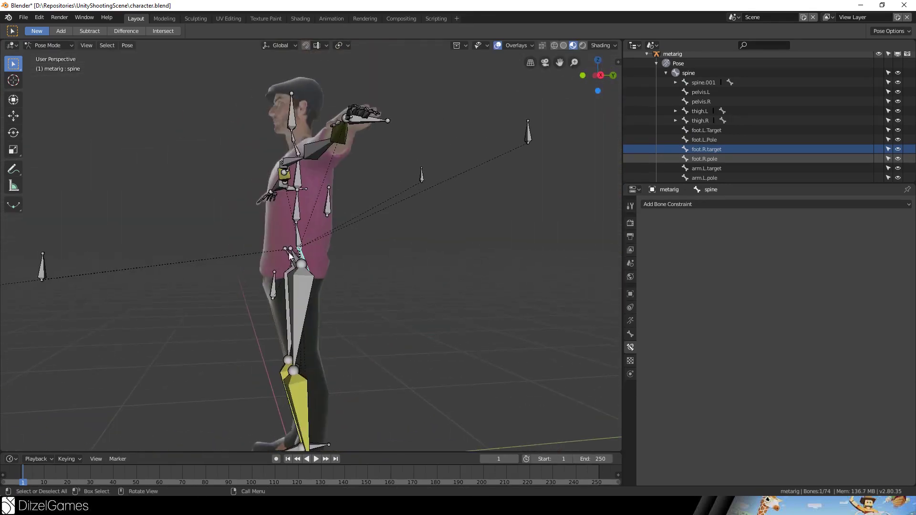
pyautogui.click(300, 237)
pyautogui.press('r')
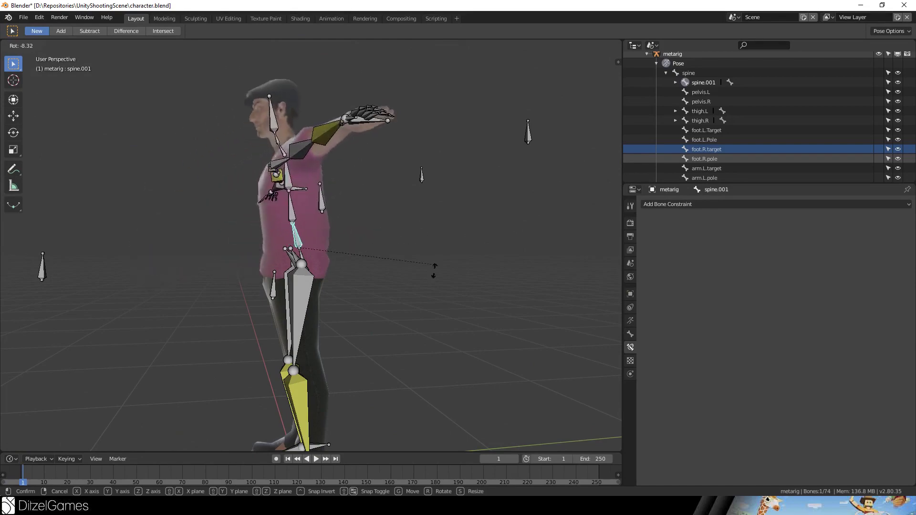
pyautogui.click(385, 236)
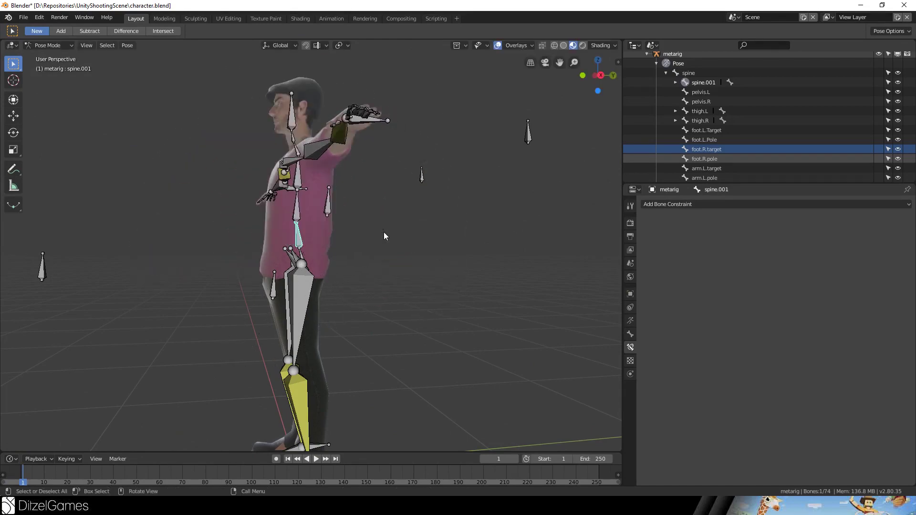
# Test-rotate the spine.002 bone to check how the WeaponBack bone follows the upper body.
pyautogui.click(329, 202)
pyautogui.moveTo(328, 202)
pyautogui.mouseDown(button='middle')
pyautogui.moveTo(394, 230)
pyautogui.moveTo(368, 231)
pyautogui.moveTo(322, 211)
pyautogui.mouseUp(button='middle')
pyautogui.moveTo(446, 249); pyautogui.dragTo(443, 231, button='middle')
pyautogui.press('r')
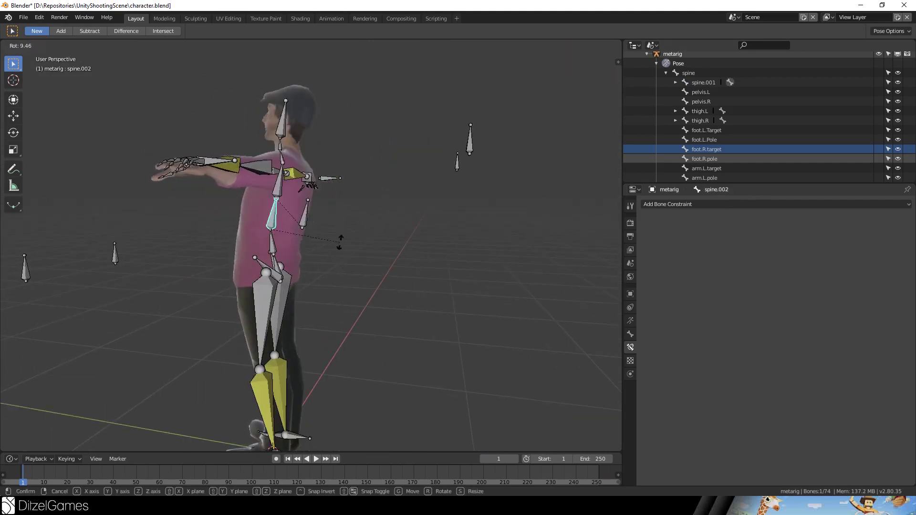
pyautogui.click(328, 256)
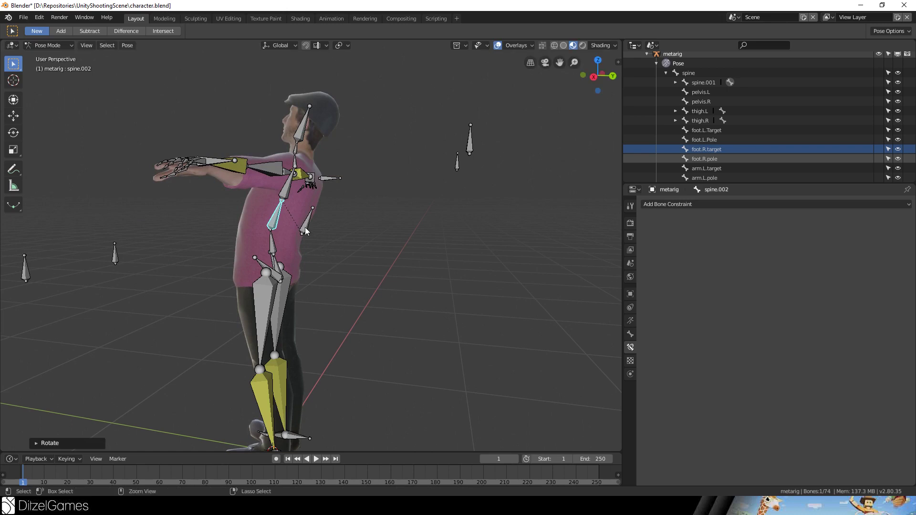
pyautogui.hotkey('ctrl', 'g')
pyautogui.click(395, 251)
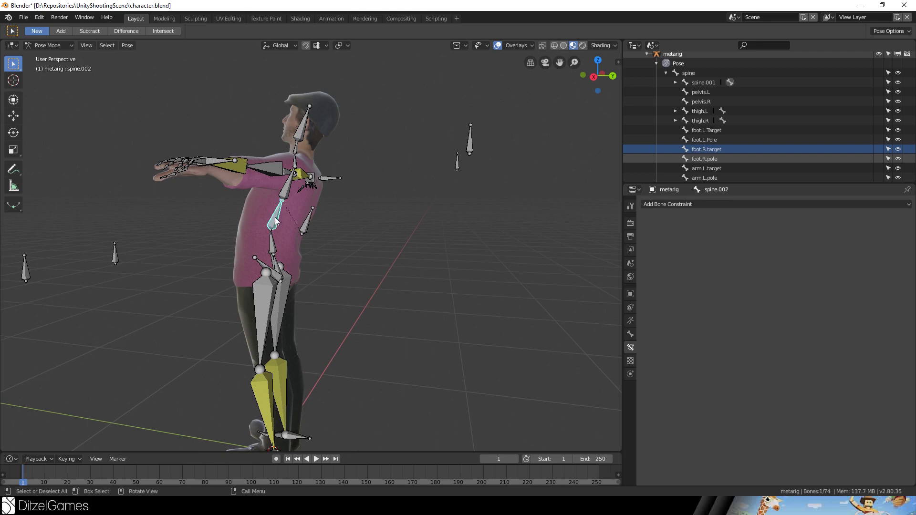
pyautogui.moveTo(275, 220); pyautogui.dragTo(431, 249, button='middle')
pyautogui.moveTo(323, 323); pyautogui.dragTo(405, 196, button='middle')
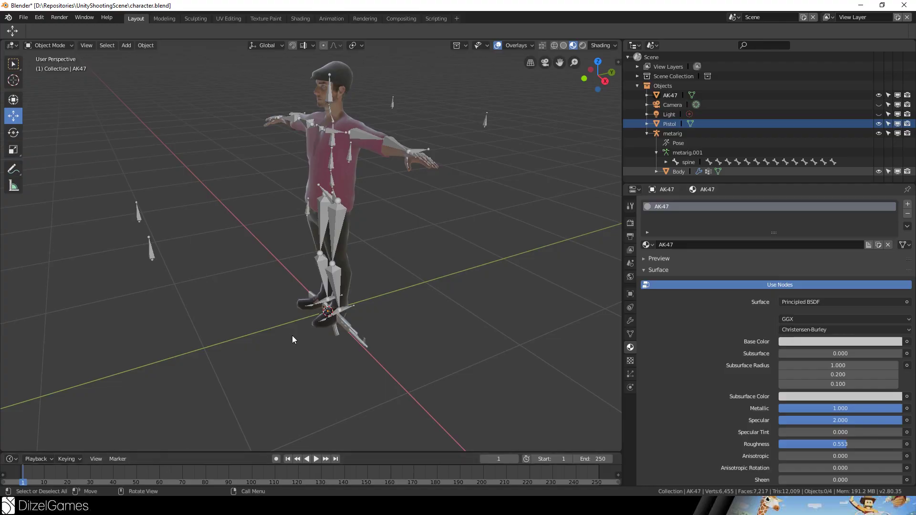
# Assign Ak-47_Albedo.png from the AK-47 Textures folder as an image texture for the rifle material's base color.
pyautogui.moveTo(292, 336); pyautogui.dragTo(379, 311, button='middle')
pyautogui.click(368, 301)
pyautogui.scroll(5, 382, 315)
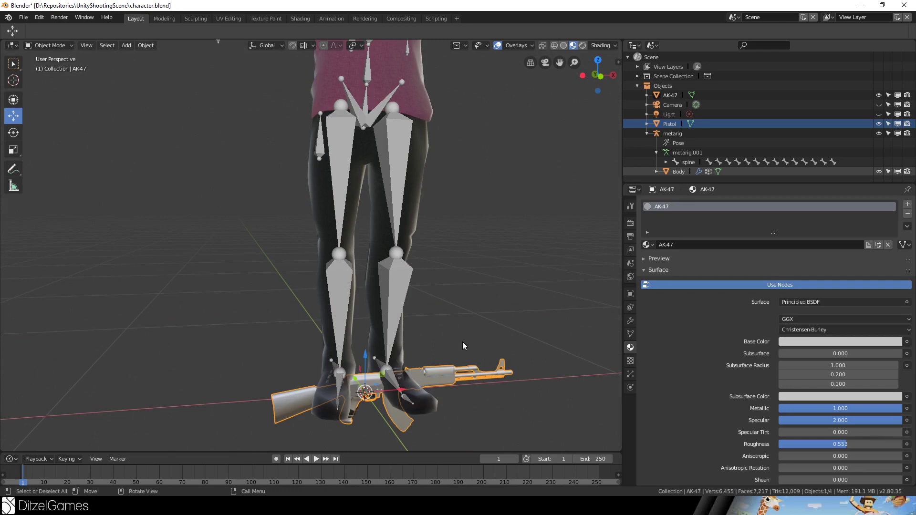
pyautogui.moveTo(462, 342); pyautogui.dragTo(580, 369, button='middle')
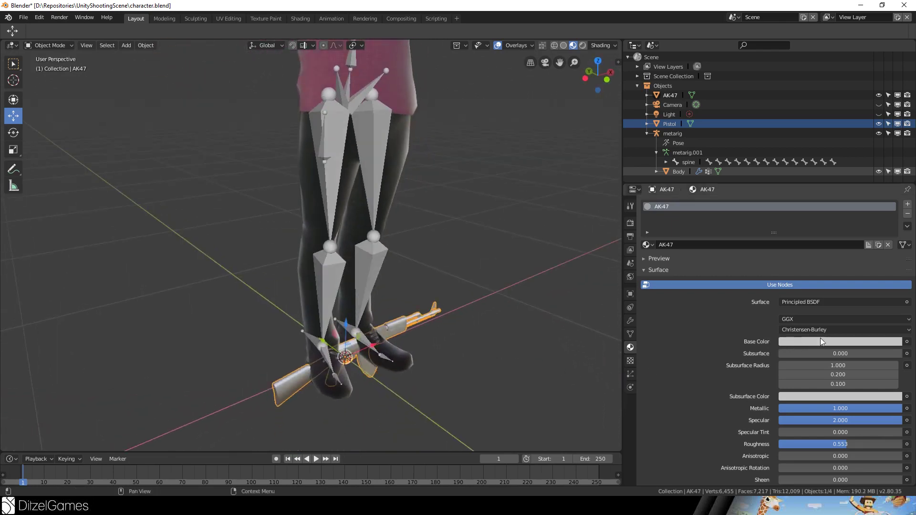
pyautogui.click(907, 342)
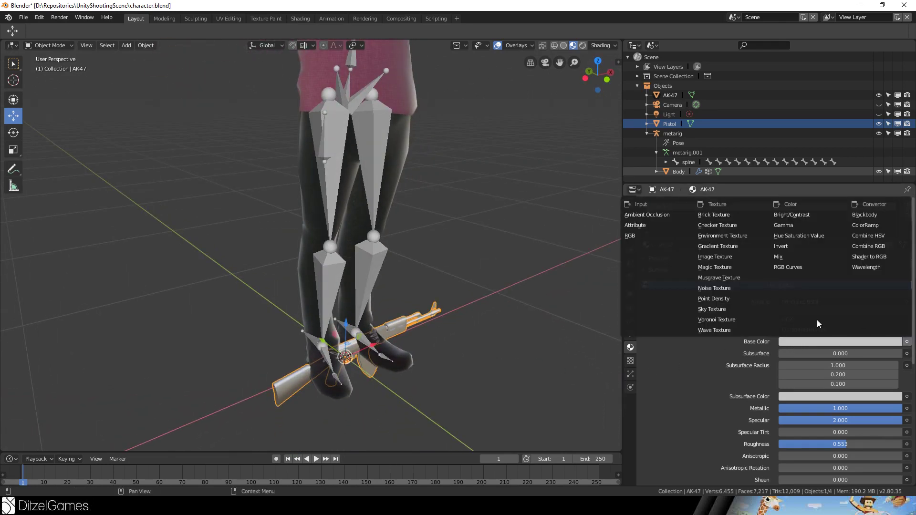
pyautogui.click(732, 257)
pyautogui.click(867, 352)
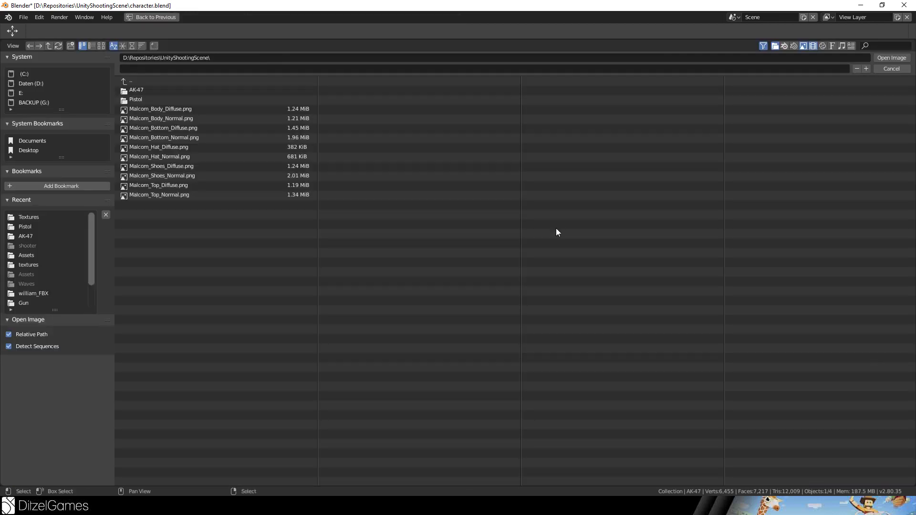
pyautogui.click(142, 88)
pyautogui.click(141, 90)
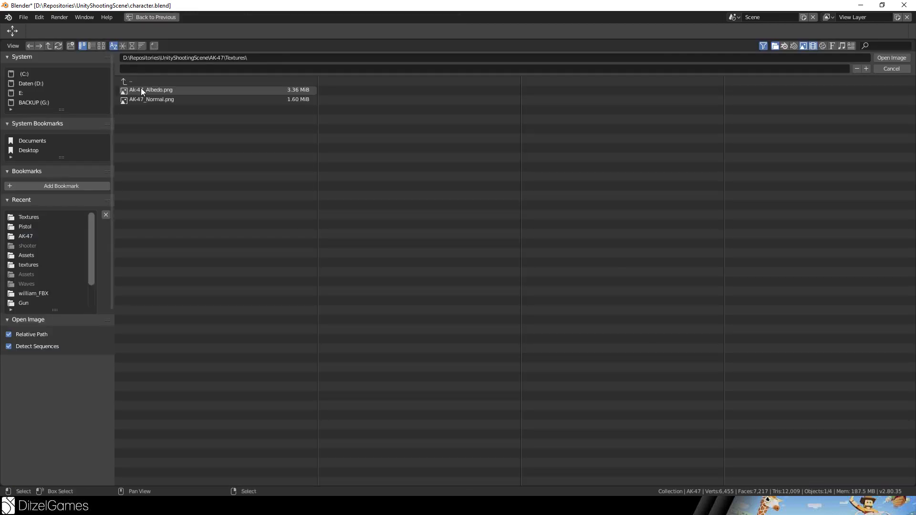
pyautogui.doubleClick(147, 90)
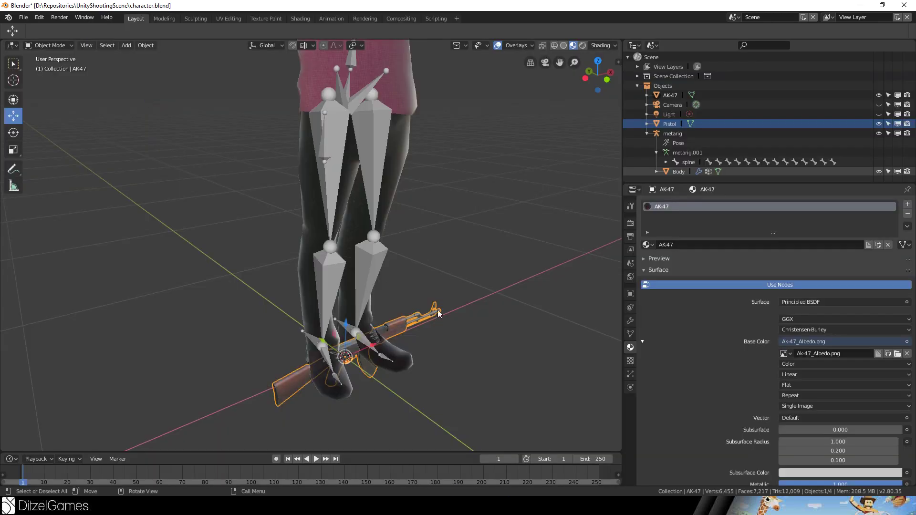
pyautogui.moveTo(147, 99); pyautogui.dragTo(415, 267, button='middle')
pyautogui.scroll(-4, 718, 378)
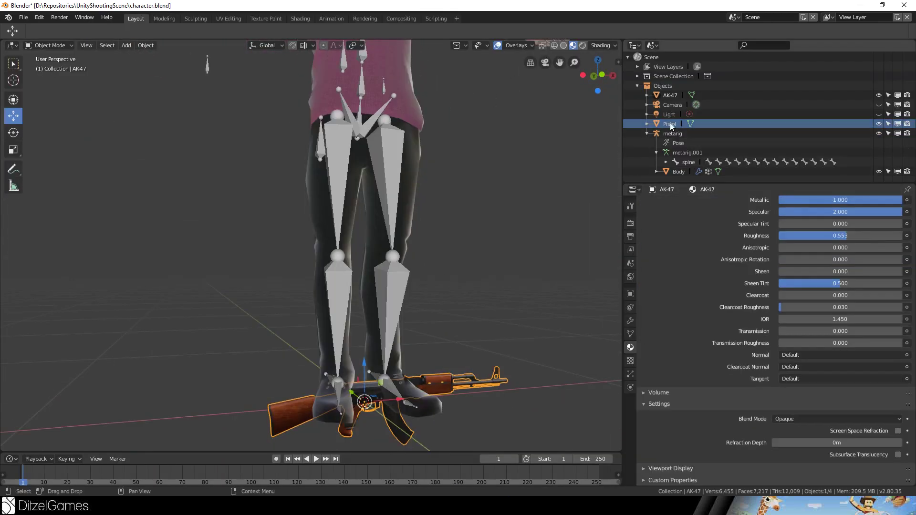
# Select the Pistol object and collapse the metarig hierarchy in the outliner.
pyautogui.click(671, 124)
pyautogui.click(663, 119)
pyautogui.click(663, 124)
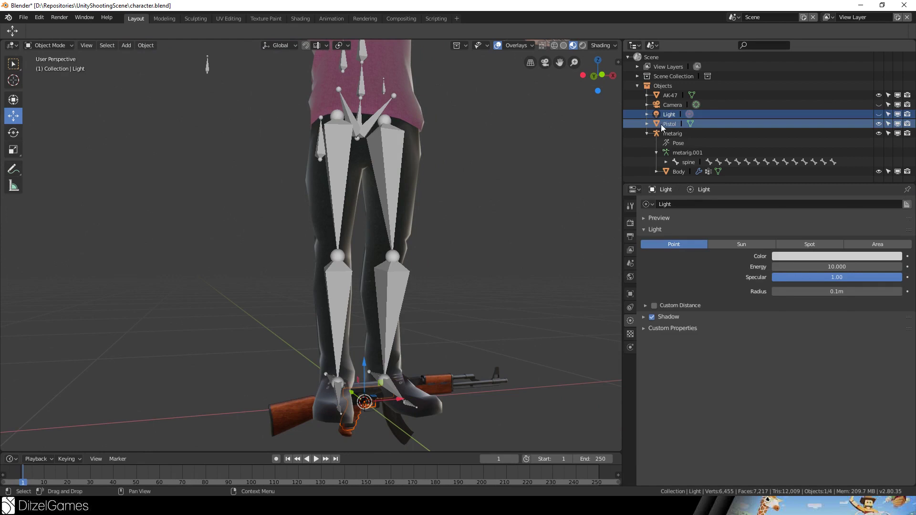
pyautogui.click(648, 134)
pyautogui.moveTo(353, 239); pyautogui.dragTo(379, 298, button='middle')
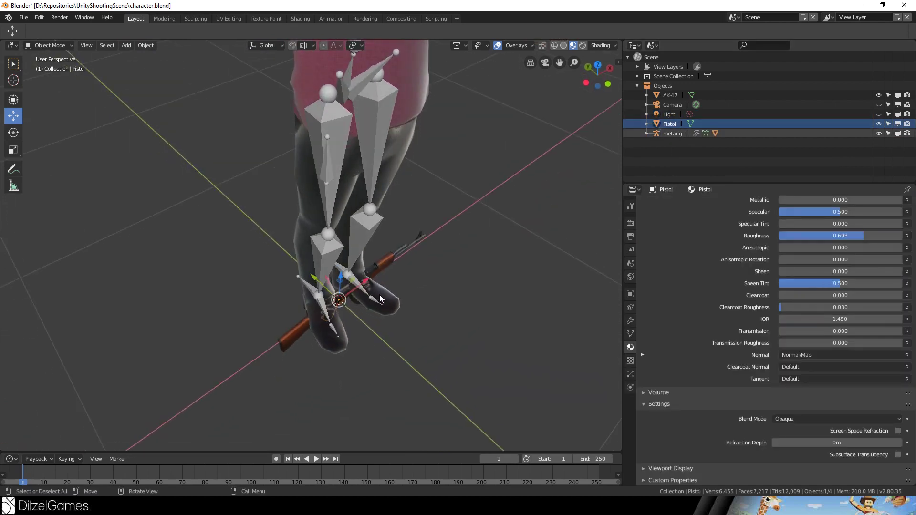
# In the right side view, move the AK-47 from the feet up against the character's back.
pyautogui.click(674, 98)
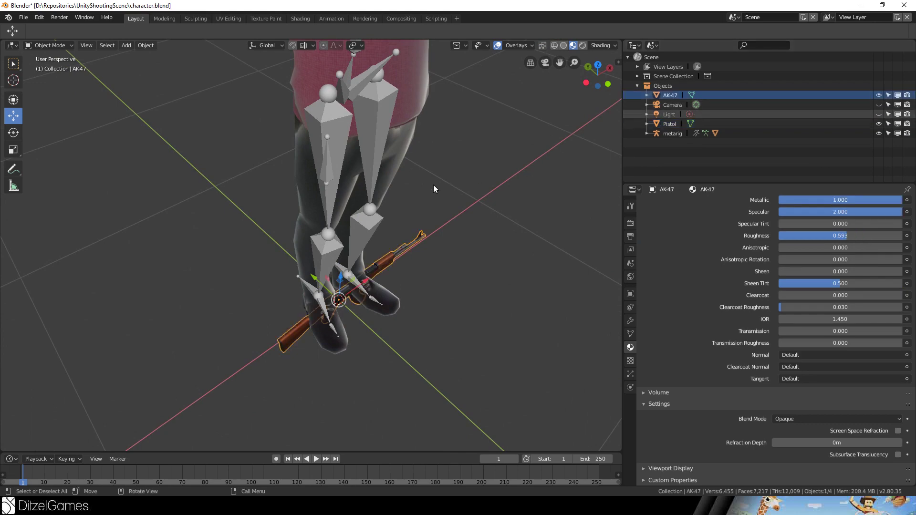
pyautogui.press('KP_3')
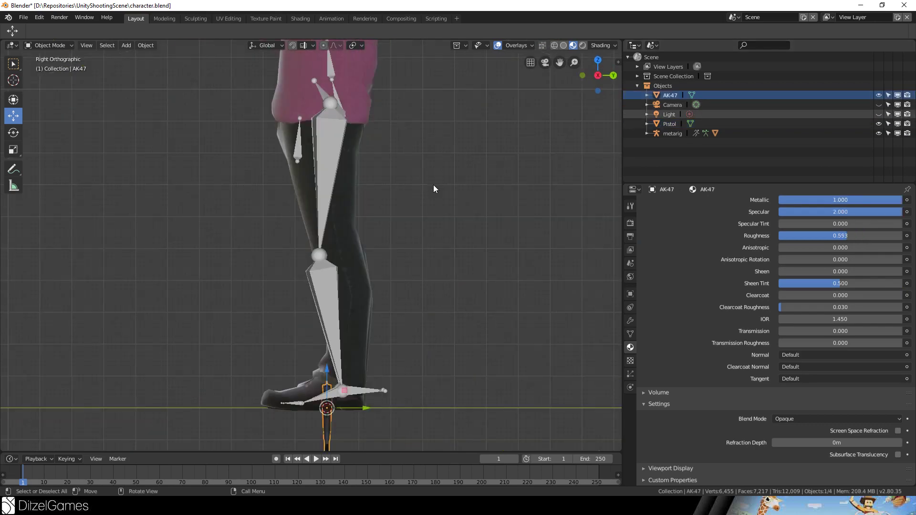
pyautogui.scroll(-6, 434, 184)
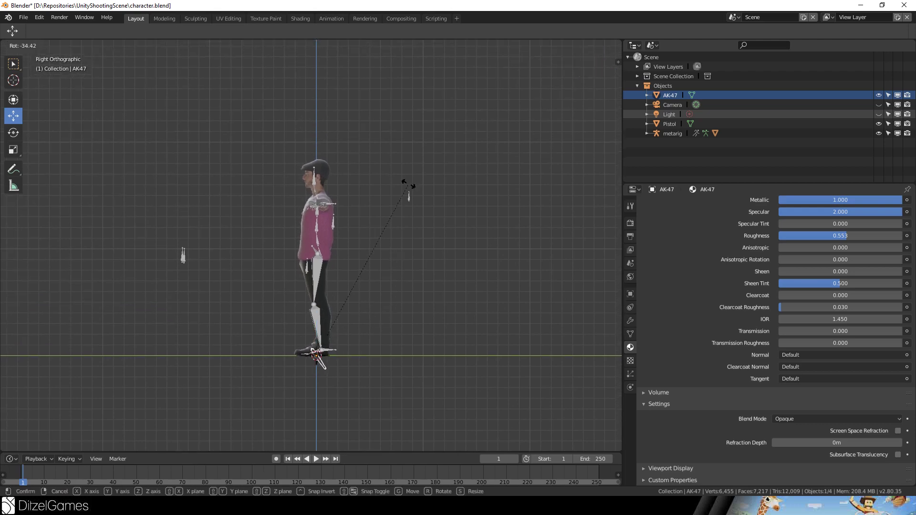
pyautogui.press('g')
pyautogui.click(418, 196)
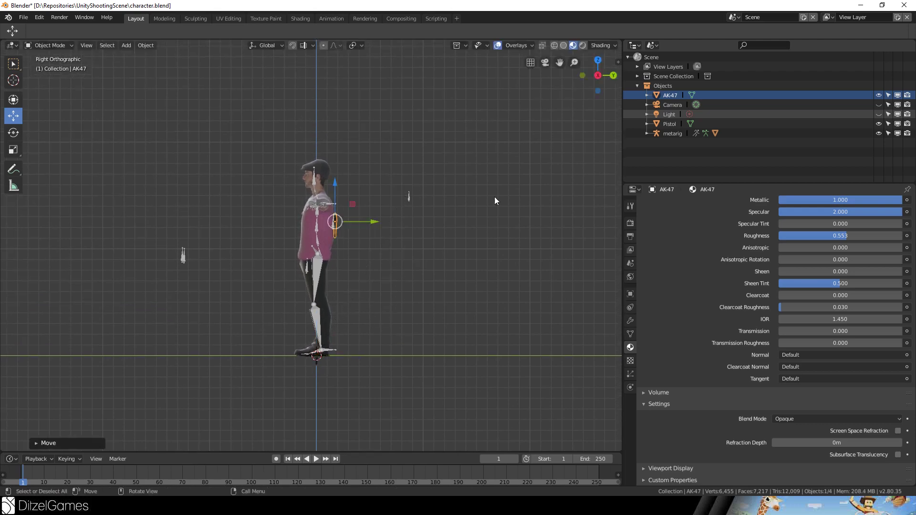
# Rotate the AK-47 diagonally across the character's back and adjust its position.
pyautogui.moveTo(494, 198); pyautogui.dragTo(390, 194, button='middle')
pyautogui.press('r')
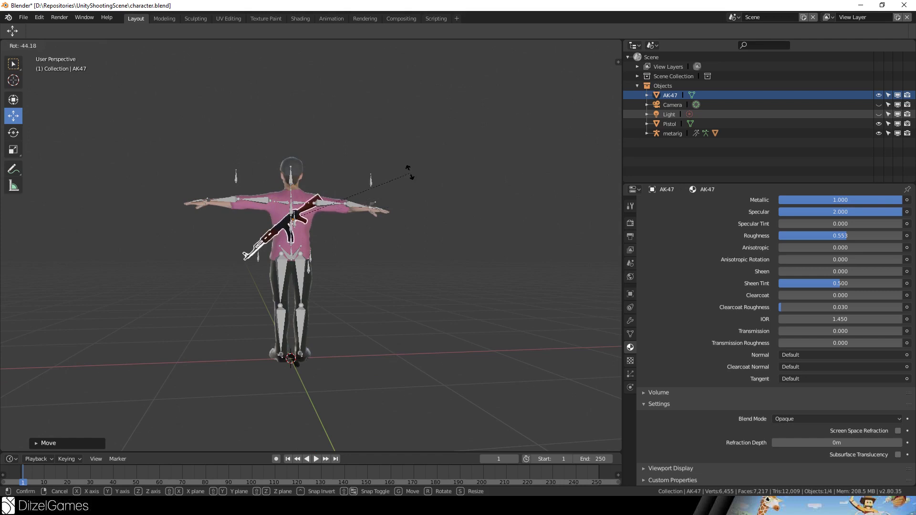
pyautogui.click(395, 154)
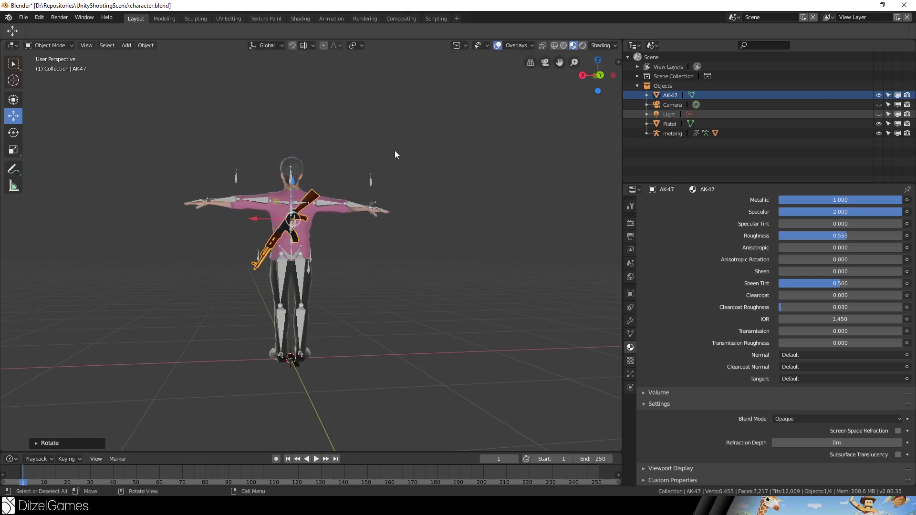
pyautogui.press('g')
pyautogui.click(392, 175)
pyautogui.moveTo(393, 176); pyautogui.dragTo(511, 217, button='middle')
pyautogui.press('g')
pyautogui.click(492, 210)
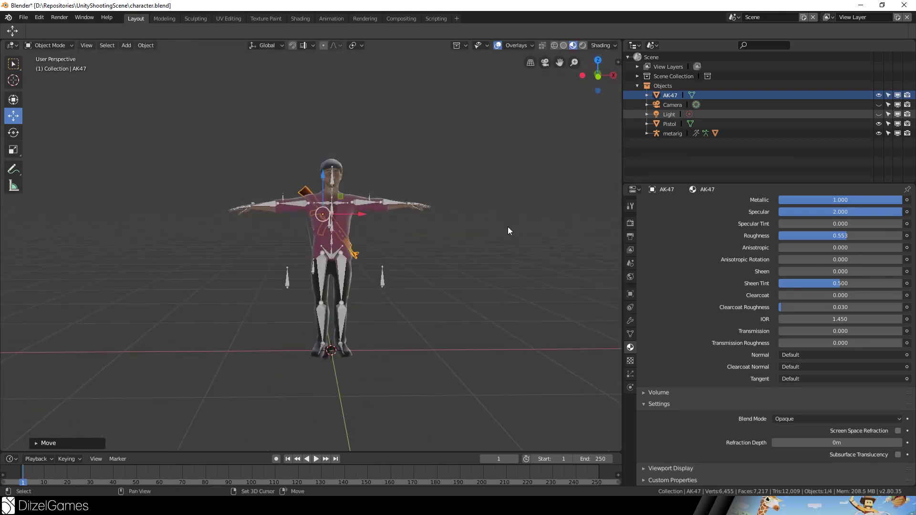
# Duplicate the AK-47 beside the character's right hand and rotate the copy toward a held orientation.
pyautogui.hotkey('shift', 'd')
pyautogui.click(215, 227)
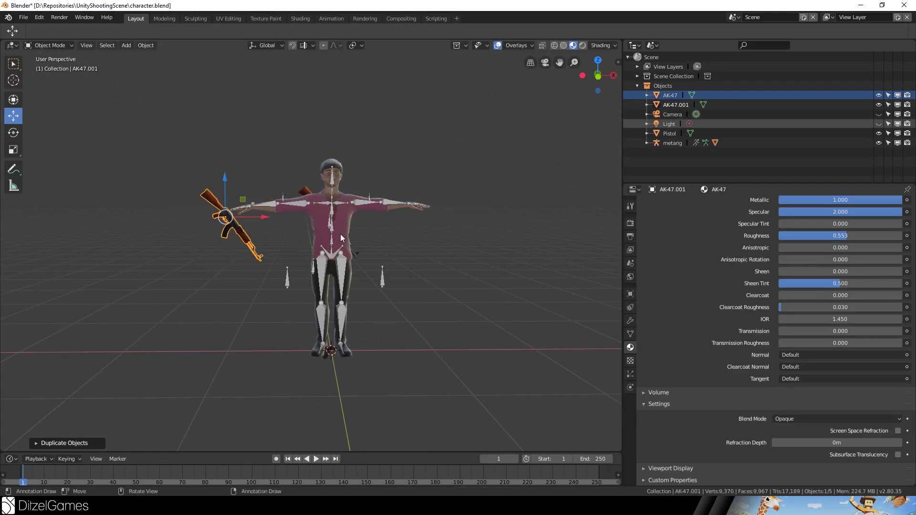
pyautogui.moveTo(340, 234); pyautogui.dragTo(466, 321, button='middle')
pyautogui.press('r')
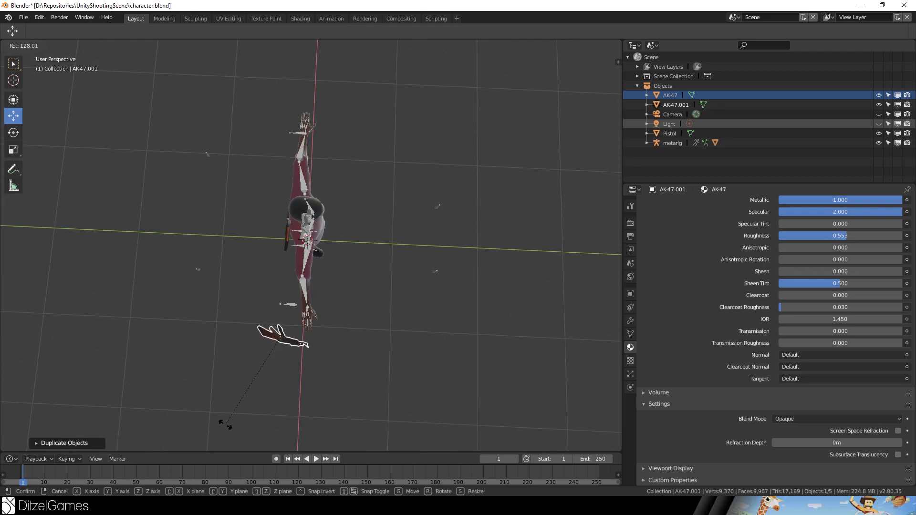
pyautogui.click(224, 398)
pyautogui.moveTo(224, 398); pyautogui.dragTo(340, 259, button='middle')
pyautogui.press('r')
pyautogui.click(282, 360)
# Move the duplicated AK-47 into position at the character's right hand.
pyautogui.press('g')
pyautogui.click(277, 313)
pyautogui.press('g')
pyautogui.click(435, 297)
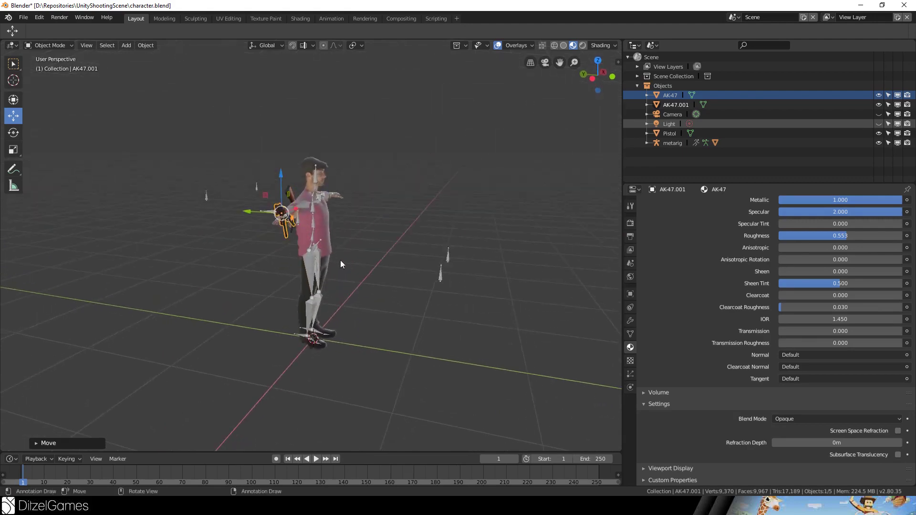
pyautogui.press('g')
pyautogui.click(291, 323)
pyautogui.press('g')
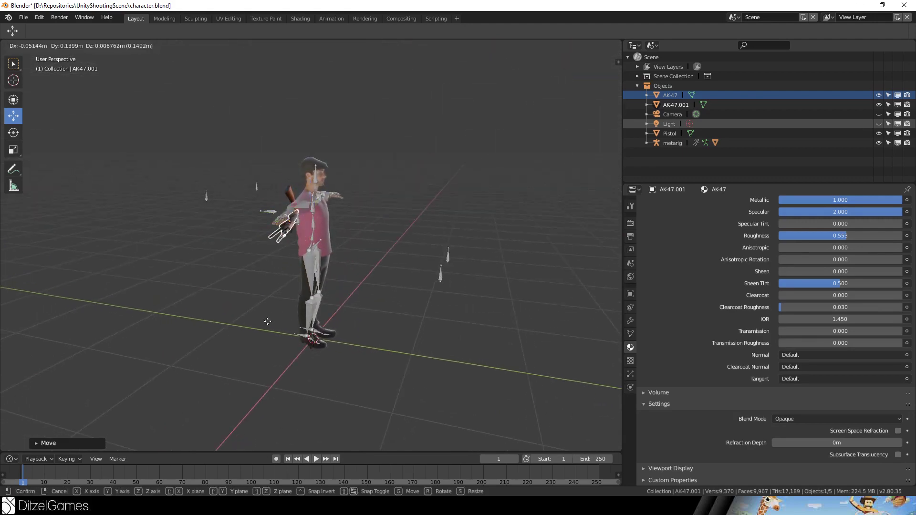
pyautogui.click(265, 322)
pyautogui.moveTo(265, 322); pyautogui.dragTo(511, 225, button='middle')
pyautogui.press('g')
pyautogui.click(460, 308)
pyautogui.scroll(2, 512, 225)
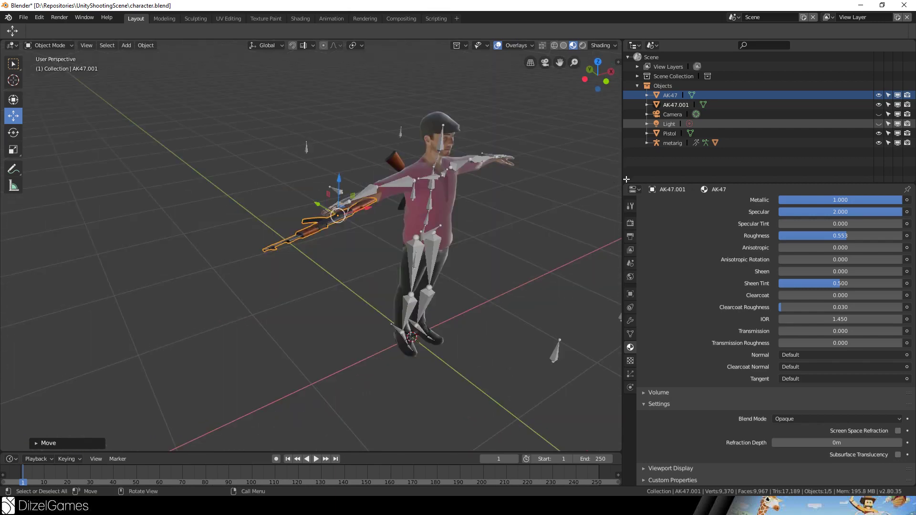
# In the front view, move the Pistol from the feet to the character's right hand.
pyautogui.click(670, 134)
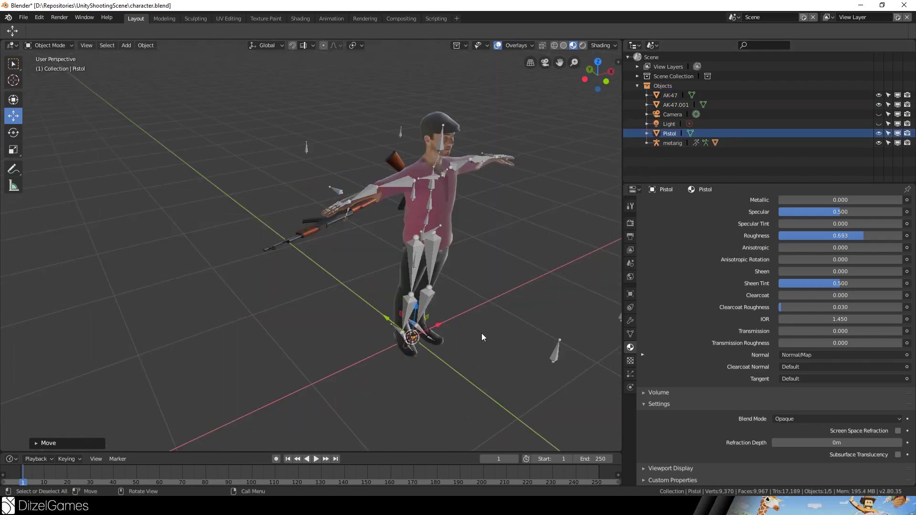
pyautogui.press('KP_3')
pyautogui.press('KP_1')
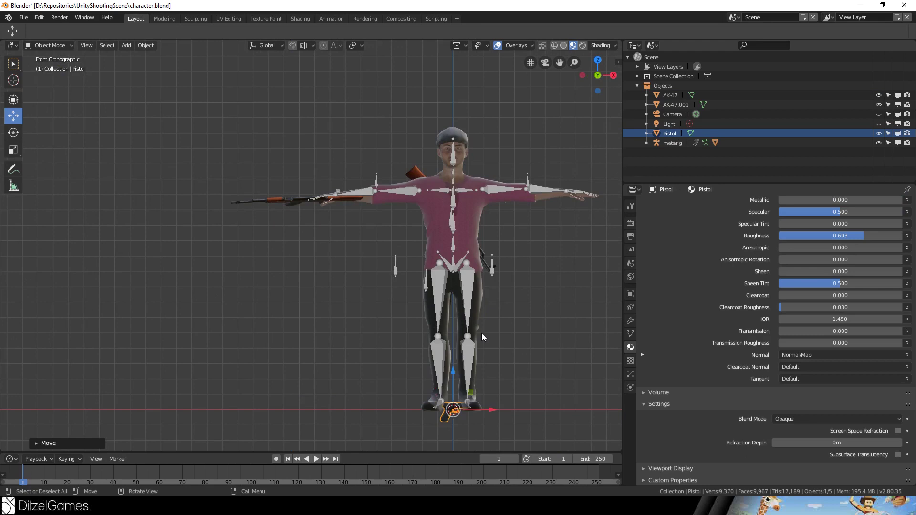
pyautogui.press('g')
pyautogui.click(362, 193)
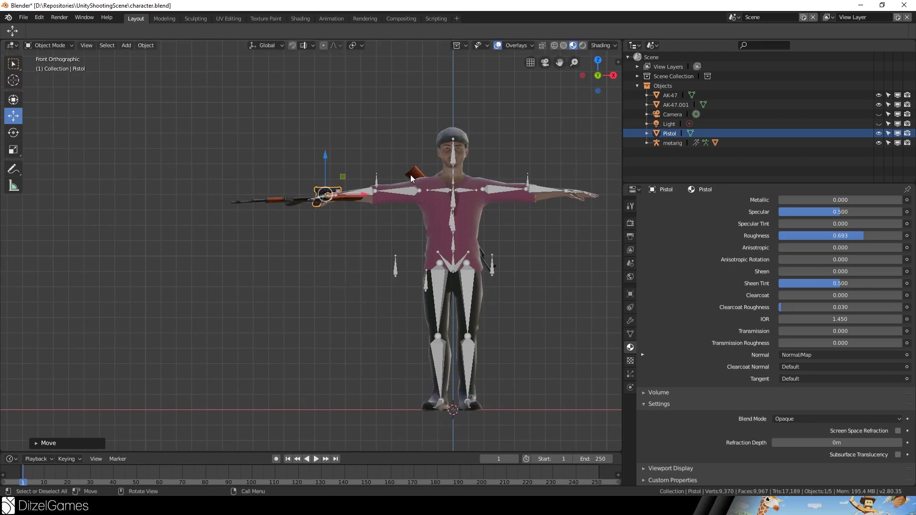
# Rotate the pistol to match the right hand's orientation and shift it toward the palm.
pyautogui.press('KP_7')
pyautogui.press('r')
pyautogui.click(231, 303)
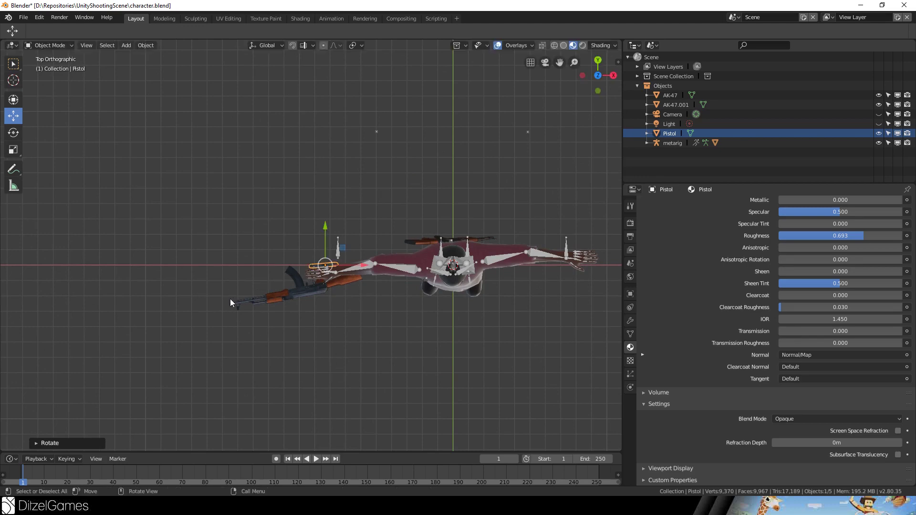
pyautogui.moveTo(231, 303); pyautogui.dragTo(457, 210, button='middle')
pyautogui.press('g')
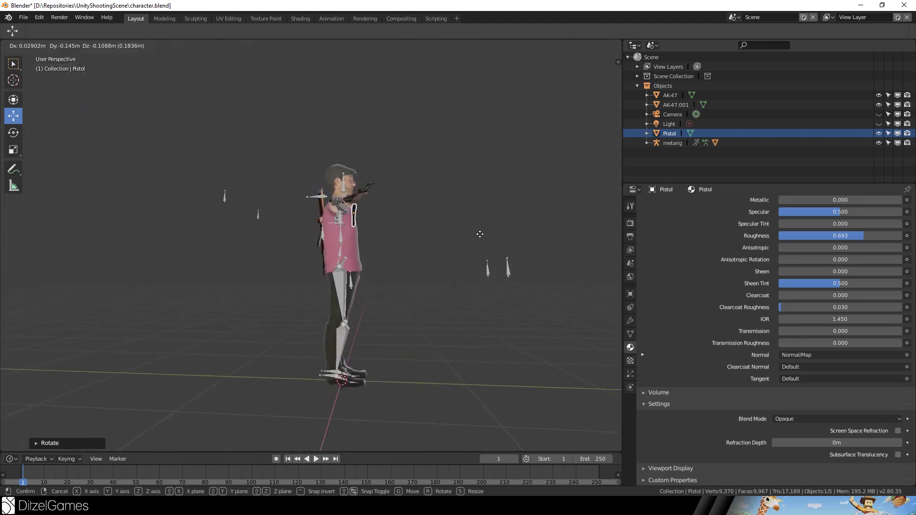
pyautogui.click(488, 219)
pyautogui.press('r')
pyautogui.click(339, 296)
# Fine-tune the pistol's position in the character's right hand from several angles.
pyautogui.moveTo(417, 195); pyautogui.dragTo(468, 341, button='middle')
pyautogui.press('g')
pyautogui.click(446, 265)
pyautogui.press('g')
pyautogui.click(397, 187)
pyautogui.press('g')
pyautogui.click(485, 297)
# Duplicate the pistol in the character's right hand and place the copy toward the forearm.
pyautogui.scroll(-4, 468, 341)
pyautogui.scroll(-2, 469, 341)
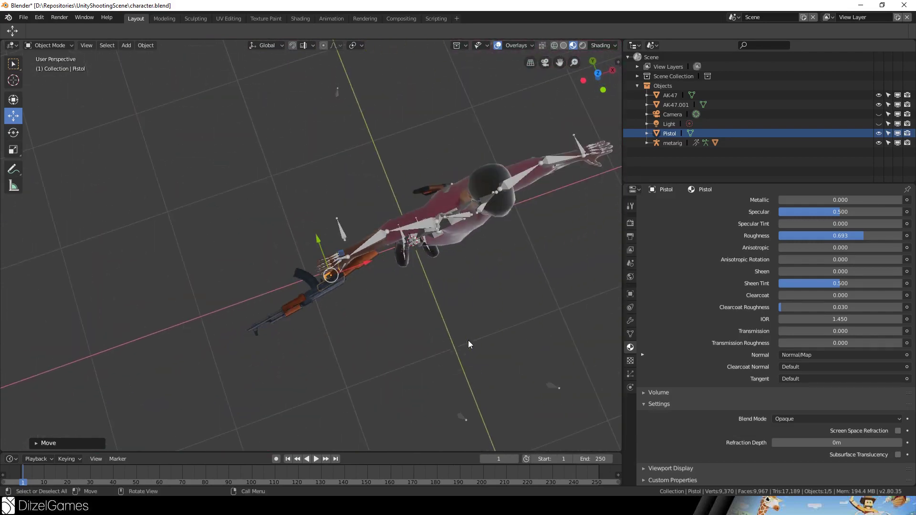
pyautogui.hotkey('shift', 'd')
pyautogui.click(499, 313)
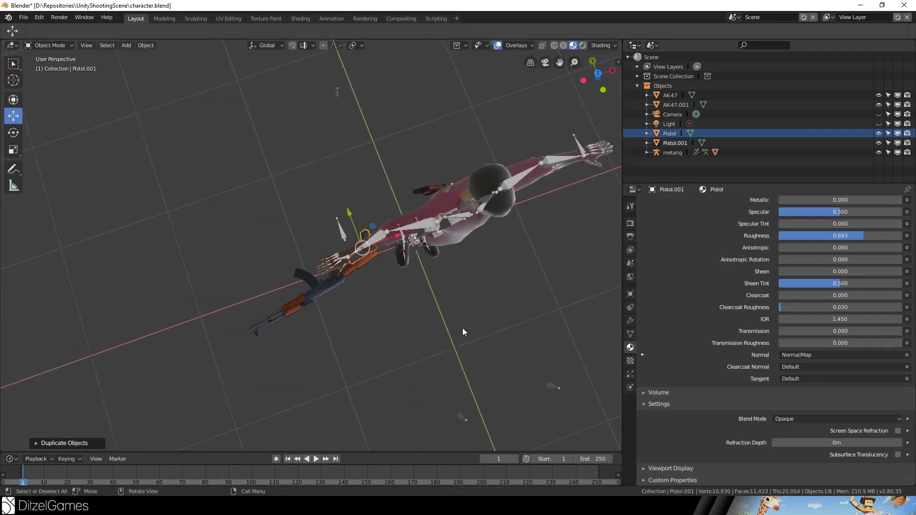
# Move the duplicated pistol down to the character's right hip, adjusting its position from several angles.
pyautogui.moveTo(463, 331); pyautogui.dragTo(436, 296, button='middle')
pyautogui.press('g')
pyautogui.click(528, 384)
pyautogui.moveTo(528, 383); pyautogui.dragTo(551, 332, button='middle')
pyautogui.press('g')
pyautogui.click(492, 252)
pyautogui.moveTo(493, 252); pyautogui.dragTo(336, 260, button='middle')
pyautogui.press('g')
pyautogui.click(454, 218)
# Rotate the duplicated pistol so it sits like a holstered weapon at the right hip.
pyautogui.press('r')
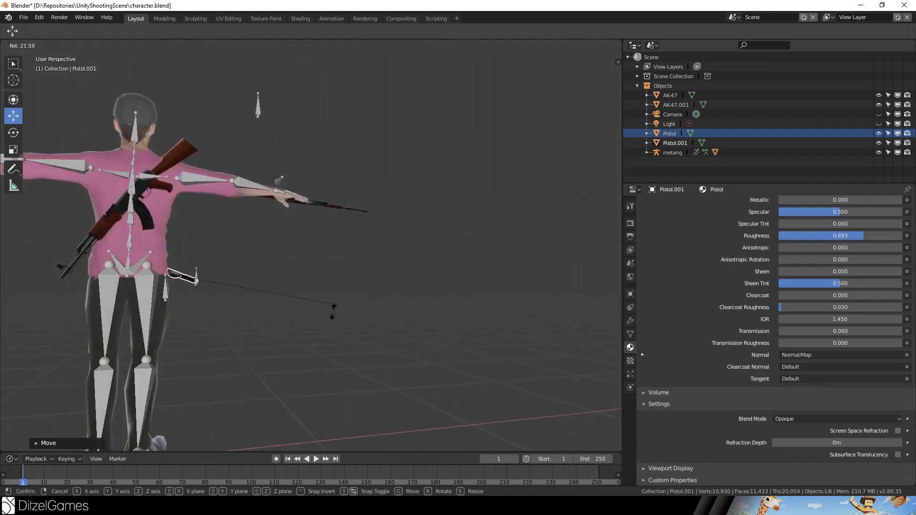
pyautogui.click(183, 352)
pyautogui.moveTo(183, 352); pyautogui.dragTo(266, 376, button='middle')
pyautogui.press('r')
pyautogui.click(356, 260)
pyautogui.moveTo(356, 259); pyautogui.dragTo(376, 273, button='middle')
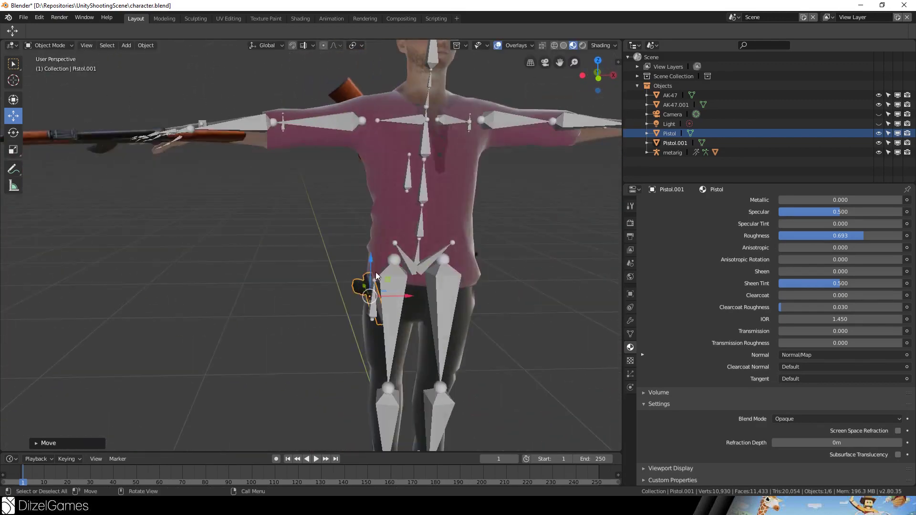
# In Edit Mode of the metarig armature, rotate the WeaponFront bone at the right hip toward the holstered pistol's direction.
pyautogui.click(351, 123)
pyautogui.click(54, 46)
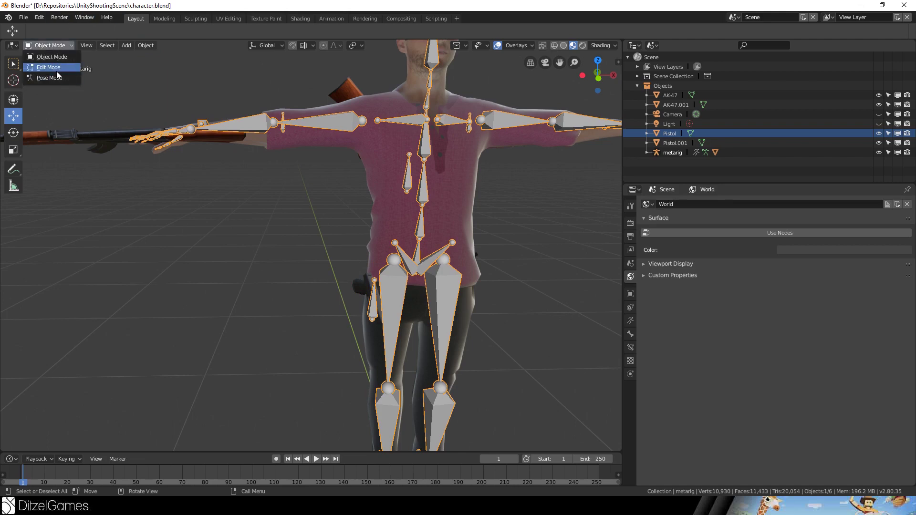
pyautogui.click(59, 67)
pyautogui.click(374, 307)
pyautogui.moveTo(374, 307); pyautogui.dragTo(514, 340, button='middle')
pyautogui.press('r')
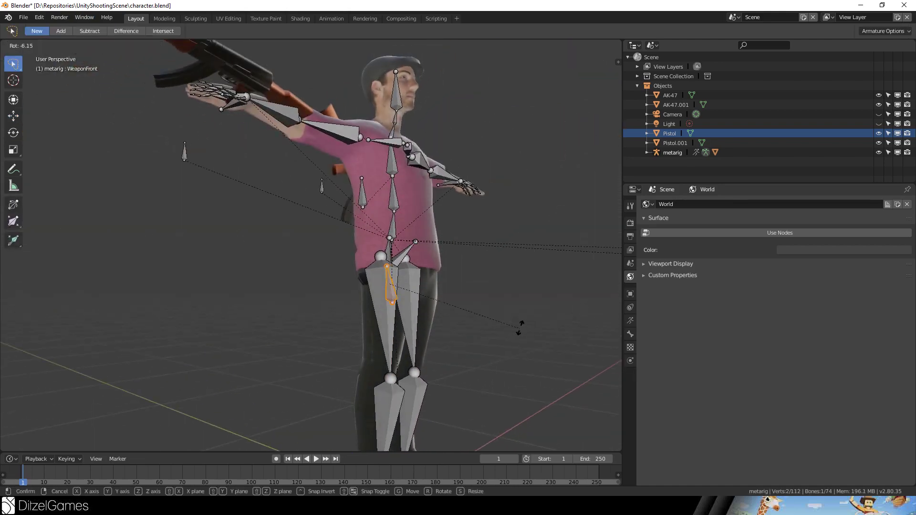
pyautogui.click(510, 284)
pyautogui.moveTo(476, 297)
pyautogui.mouseDown(button='middle')
pyautogui.moveTo(571, 320)
pyautogui.moveTo(465, 296)
pyautogui.mouseUp(button='middle')
pyautogui.press('r')
pyautogui.click(333, 230)
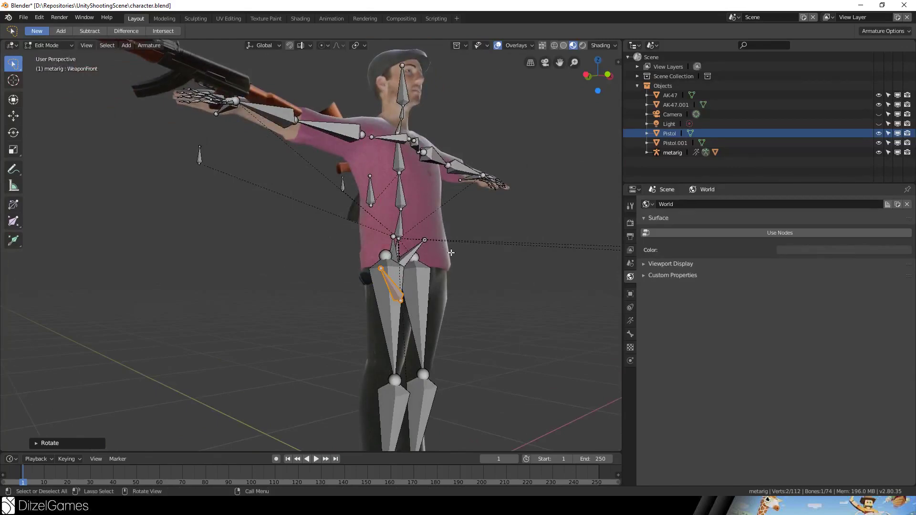
pyautogui.moveTo(451, 254); pyautogui.dragTo(473, 264, button='middle')
pyautogui.press('r')
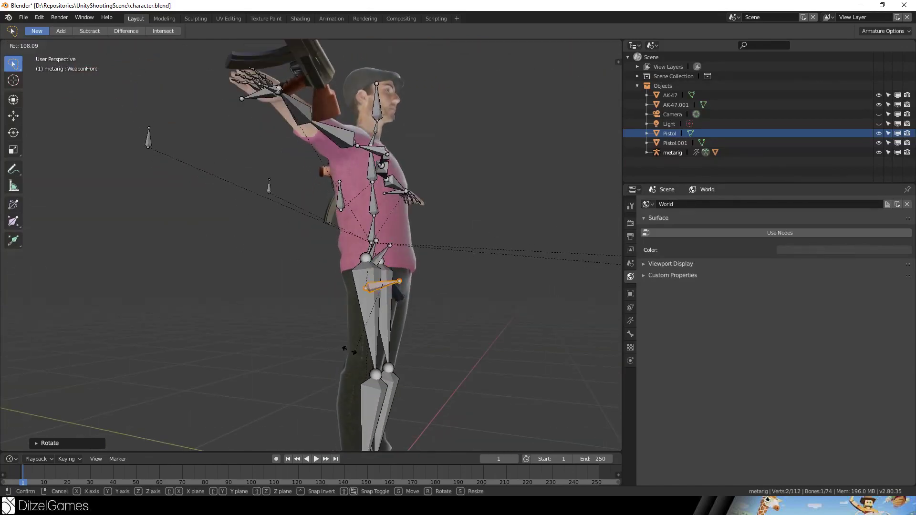
pyautogui.click(327, 275)
# Move the WeaponFront bone onto the holstered pistol and fine-tune its rotation.
pyautogui.press('g')
pyautogui.click(397, 288)
pyautogui.press('r')
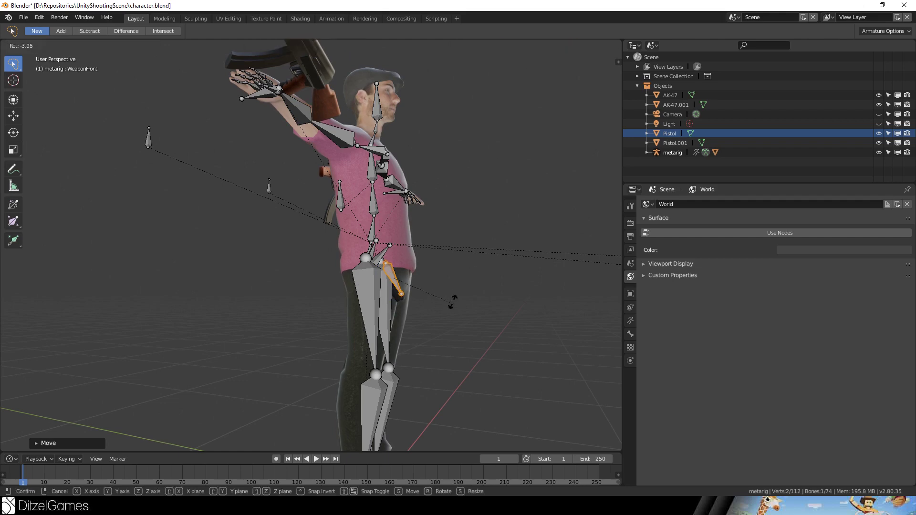
pyautogui.click(450, 296)
pyautogui.press('g')
pyautogui.click(444, 296)
# Rotate and move the WeaponBack bone to line up with the AK-47 on the character's back.
pyautogui.moveTo(212, 226); pyautogui.dragTo(380, 258, button='middle')
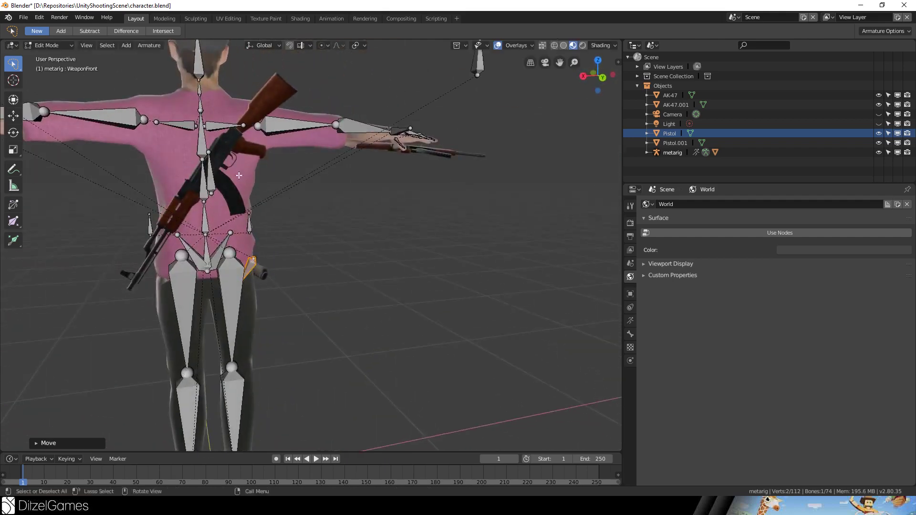
pyautogui.click(212, 172)
pyautogui.moveTo(214, 189); pyautogui.dragTo(263, 227, button='middle')
pyautogui.moveTo(374, 260); pyautogui.dragTo(336, 238, button='middle')
pyautogui.press('r')
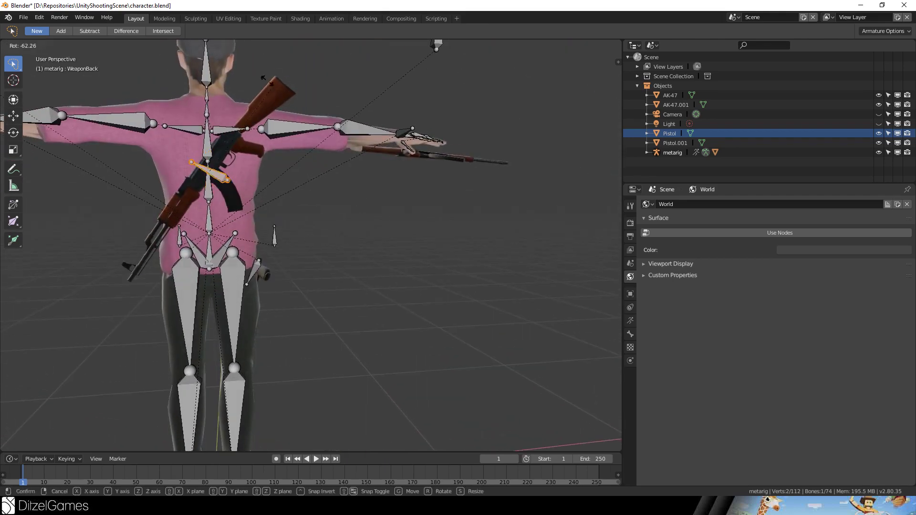
pyautogui.click(145, 107)
pyautogui.press('g')
pyautogui.click(141, 110)
pyautogui.moveTo(141, 111); pyautogui.dragTo(134, 130, button='middle')
# Return the armature to Object Mode and rename the AK-47 on the back as AK-47.back.
pyautogui.moveTo(323, 195); pyautogui.dragTo(408, 204, button='middle')
pyautogui.press('Tab')
pyautogui.moveTo(293, 155); pyautogui.dragTo(354, 197, button='middle')
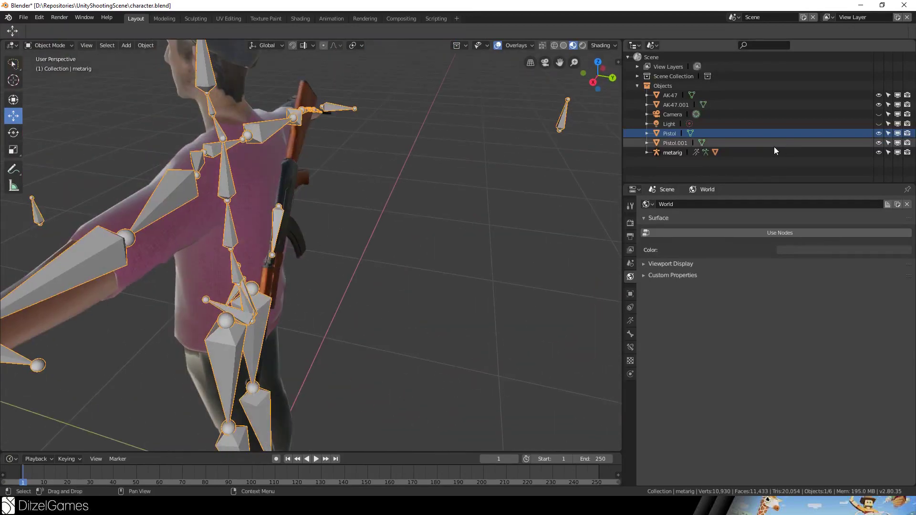
pyautogui.click(671, 95)
pyautogui.doubleClick(671, 96)
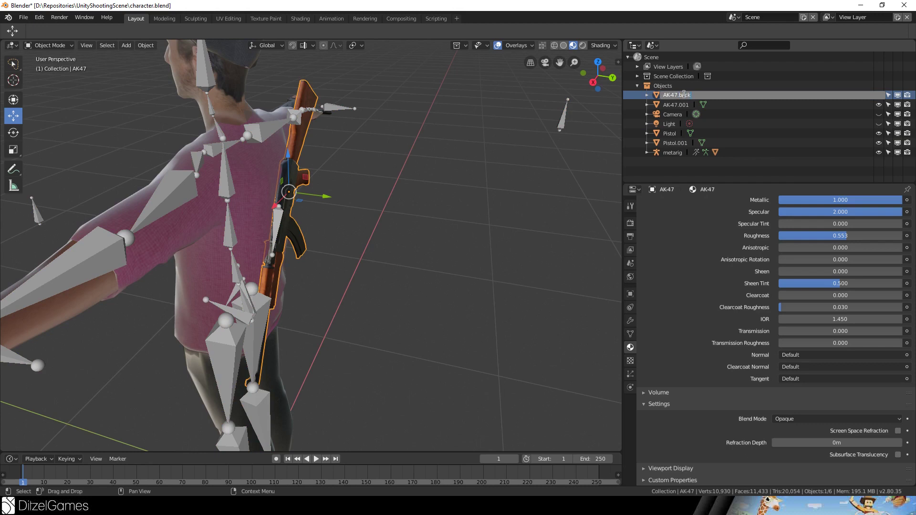
pyautogui.press('Return')
# Rename the duplicate AK-47.001 as AK-47.hand.
pyautogui.doubleClick(685, 95)
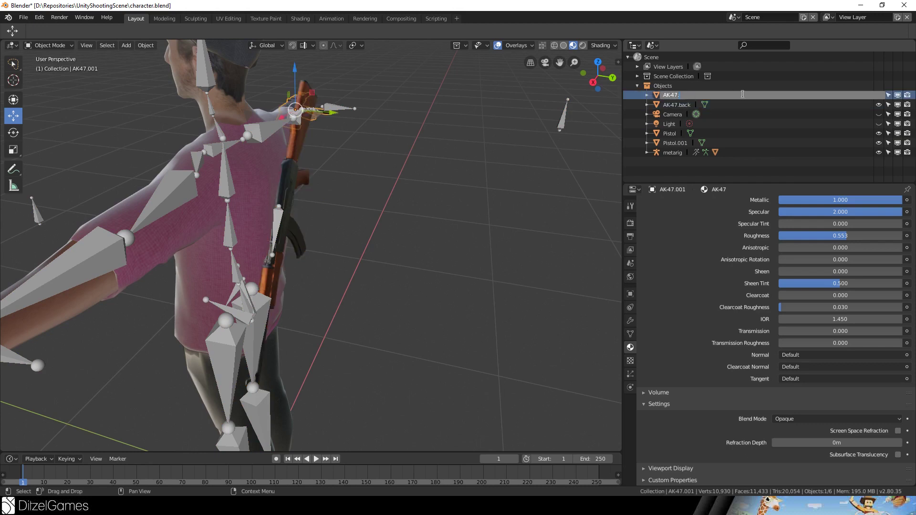
pyautogui.write('AK-47.hand')
pyautogui.press('Return')
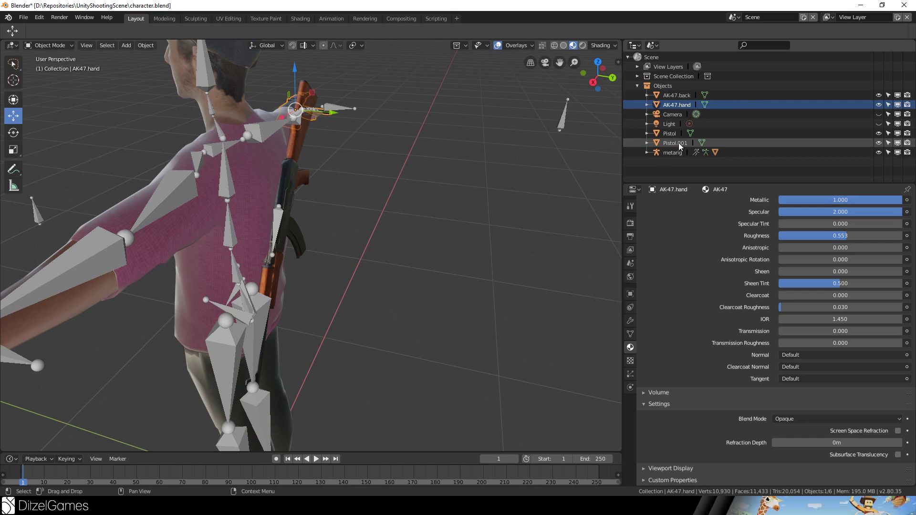
# Rename the pistol in the character's hand as Pistol.hand.
pyautogui.click(675, 134)
pyautogui.press('F2')
pyautogui.click(679, 134)
pyautogui.press('Escape')
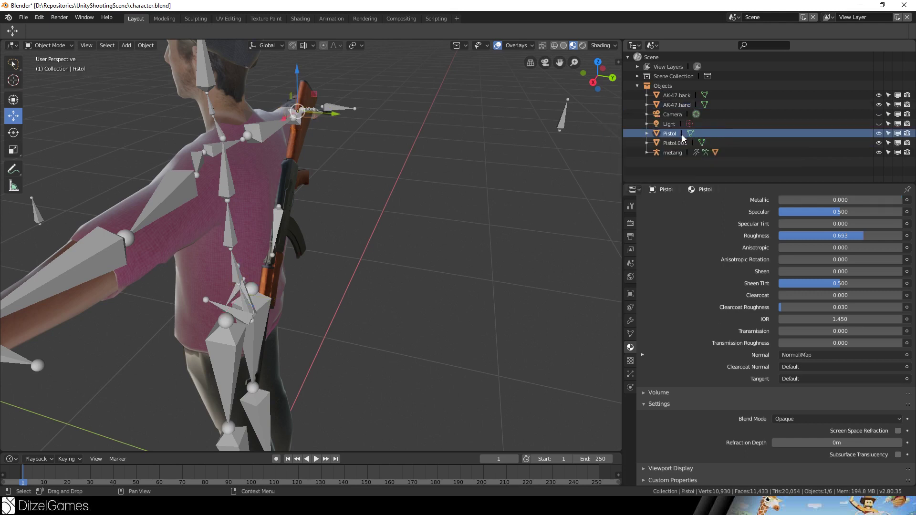
pyautogui.doubleClick(672, 135)
pyautogui.click(679, 135)
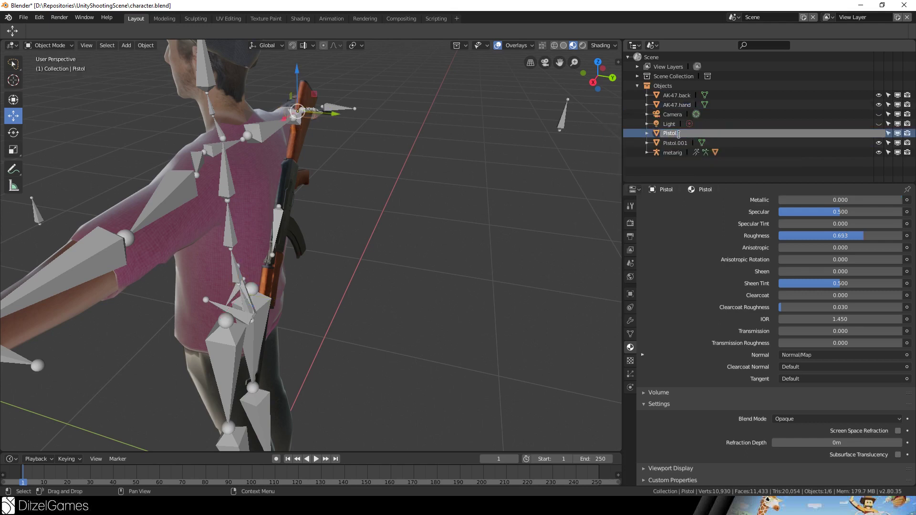
pyautogui.press('Return')
# Rename the duplicate Pistol.001 as Pistol.front.
pyautogui.doubleClick(678, 134)
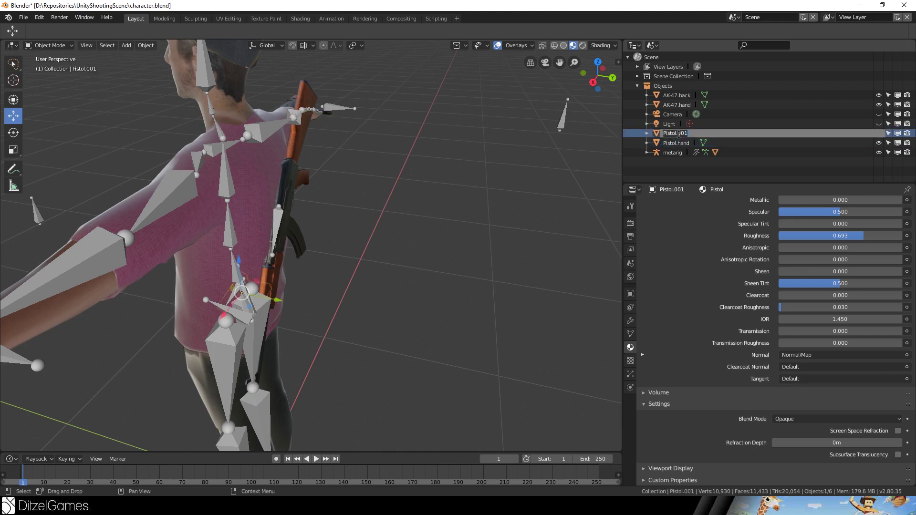
pyautogui.write('front')
pyautogui.press('Return')
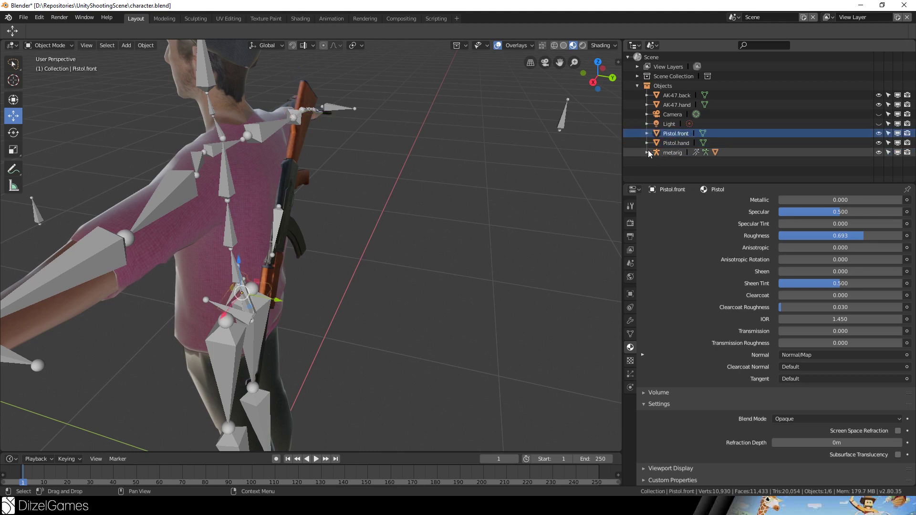
# Parent Pistol.hand to the metarig armature using Armature Deform With Empty Groups.
pyautogui.click(658, 142)
pyautogui.keyDown('ctrl'); pyautogui.click(665, 153); pyautogui.keyUp('ctrl')
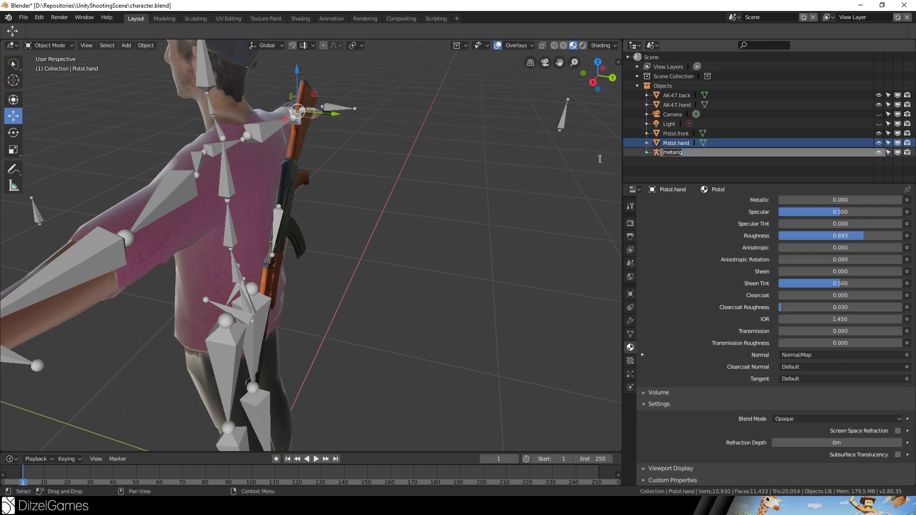
pyautogui.click(663, 143)
pyautogui.keyDown('ctrl'); pyautogui.click(657, 154); pyautogui.keyUp('ctrl')
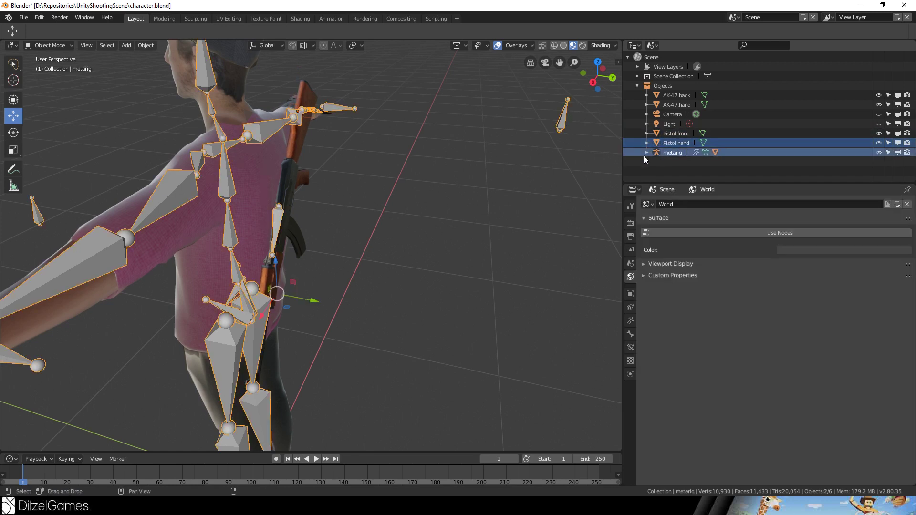
pyautogui.hotkey('ctrl', 'p')
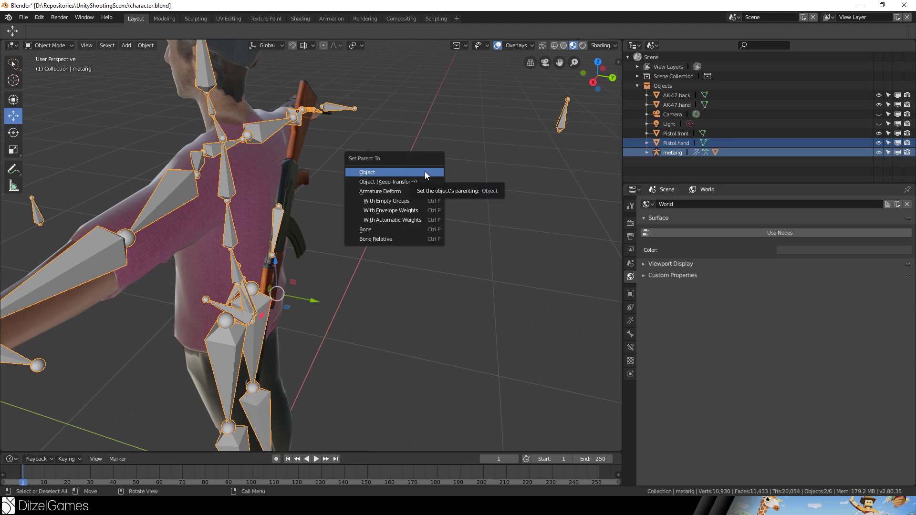
pyautogui.click(422, 200)
# Parent Pistol.front to the metarig armature with empty groups.
pyautogui.keyDown('ctrl'); pyautogui.click(676, 133); pyautogui.keyUp('ctrl')
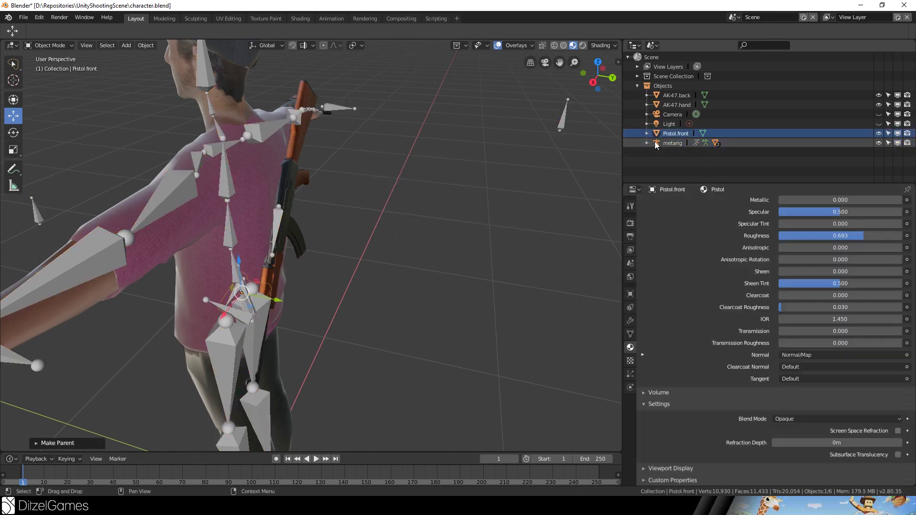
pyautogui.hotkey('ctrl', 'p')
pyautogui.click(371, 216)
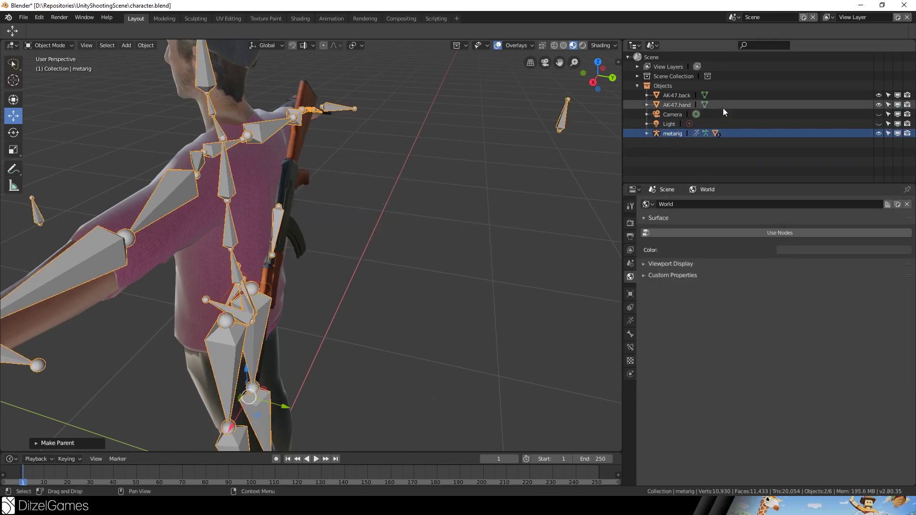
# Parent AK-47.hand to the metarig armature with empty groups.
pyautogui.click(668, 104)
pyautogui.keyDown('ctrl'); pyautogui.click(659, 132); pyautogui.keyUp('ctrl')
pyautogui.hotkey('ctrl', 'p')
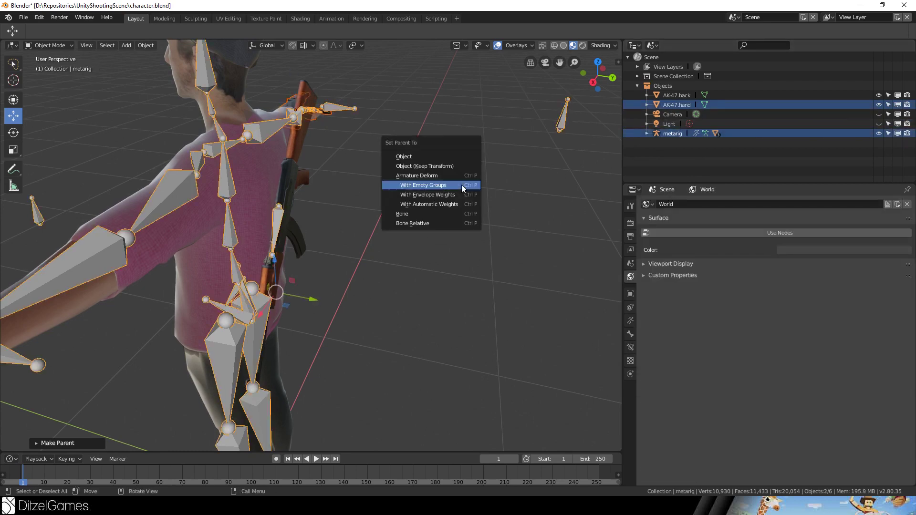
pyautogui.click(462, 184)
# Parent AK-47.back to the metarig armature with empty groups.
pyautogui.click(657, 95)
pyautogui.keyDown('ctrl'); pyautogui.click(658, 124); pyautogui.keyUp('ctrl')
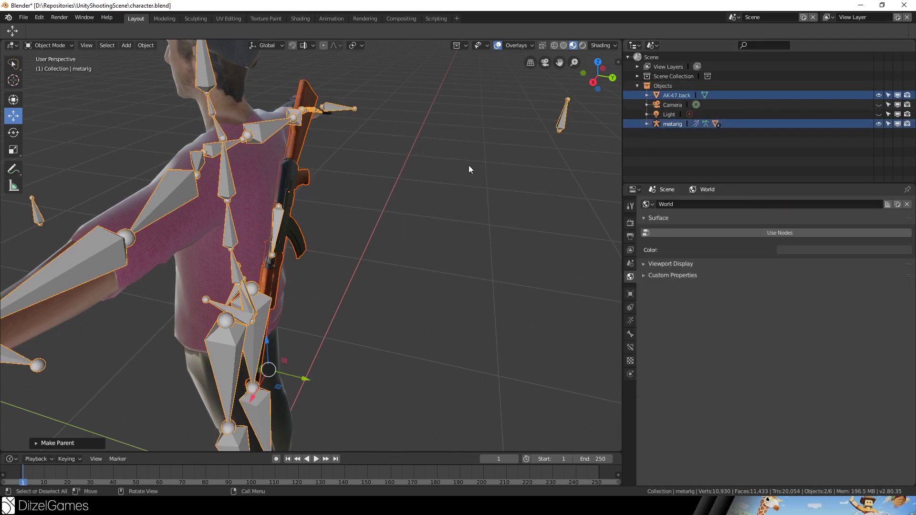
pyautogui.hotkey('ctrl', 'p')
pyautogui.click(423, 171)
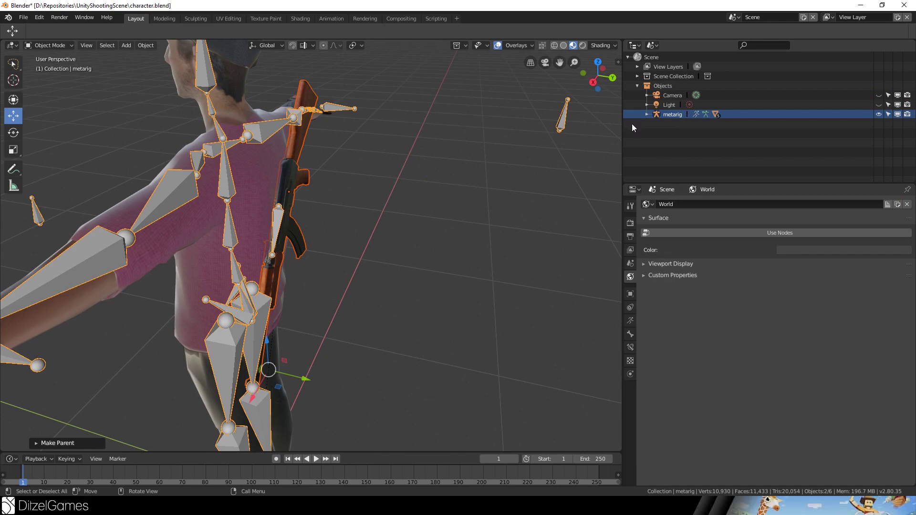
# Examine the vertex groups of AK-47.back under metarig, looking for the weapon holder bone groups.
pyautogui.click(647, 114)
pyautogui.click(688, 154)
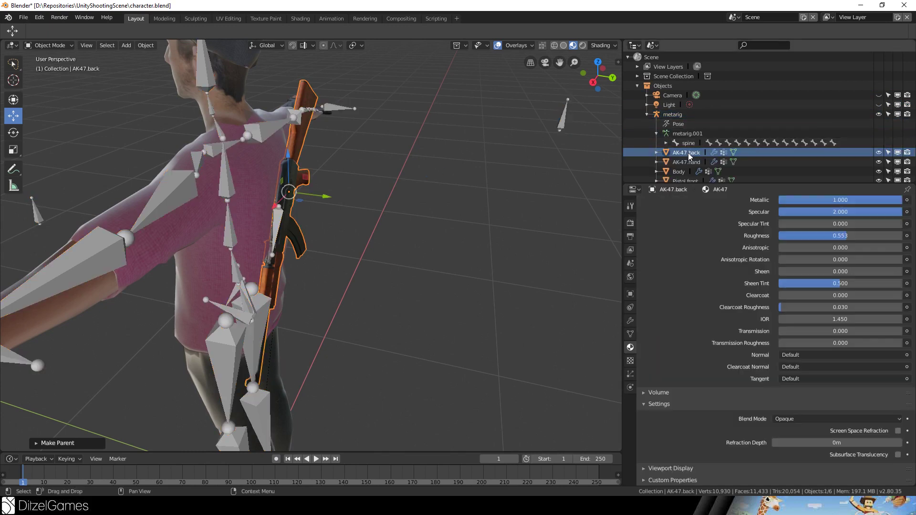
pyautogui.click(630, 334)
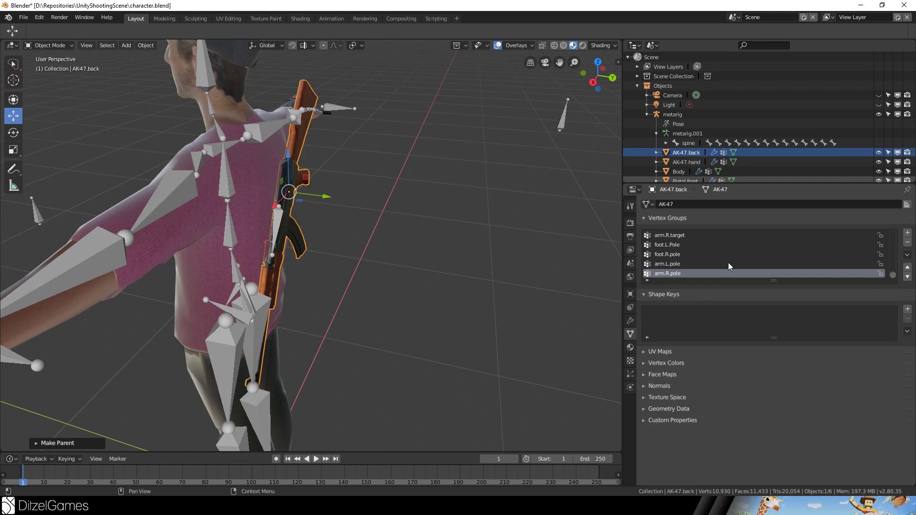
pyautogui.scroll(10, 726, 248)
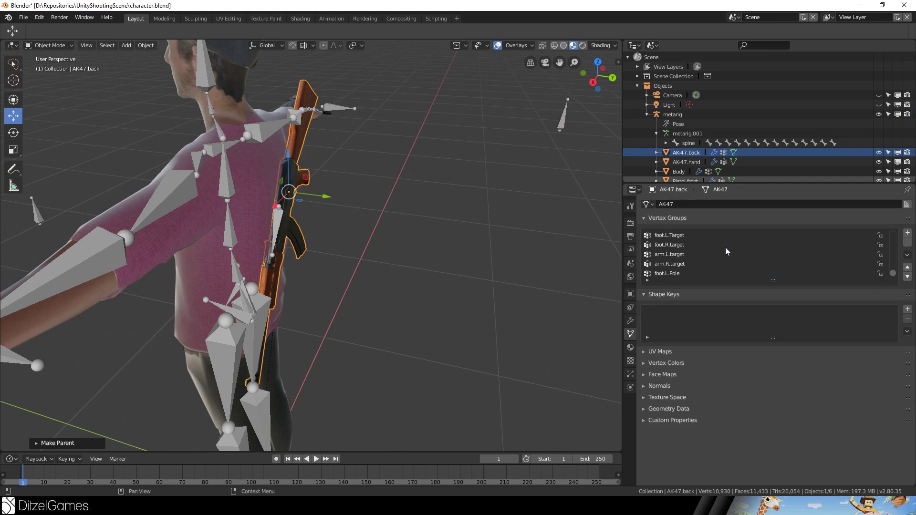
pyautogui.scroll(10, 726, 251)
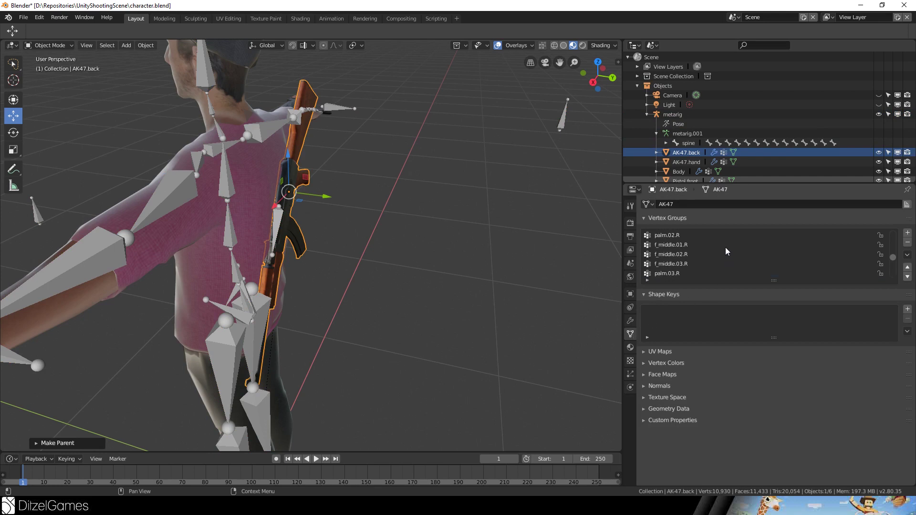
pyautogui.scroll(-5, 726, 248)
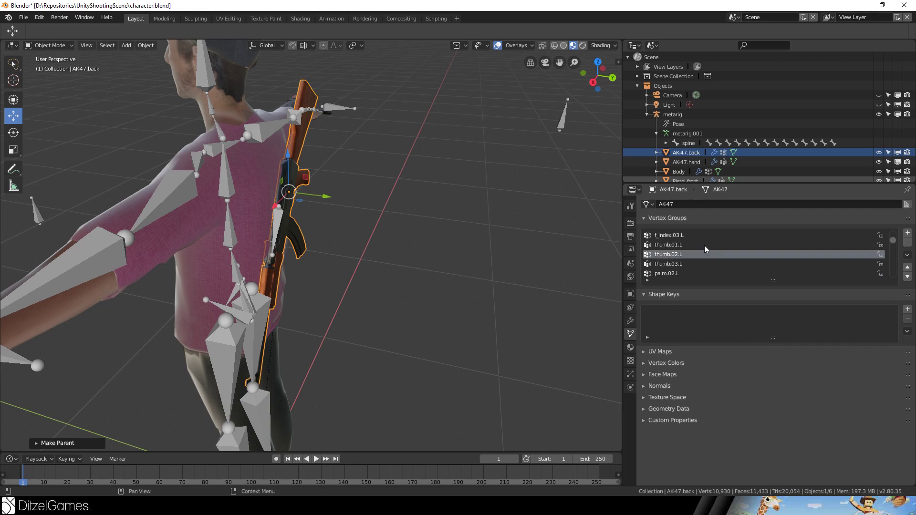
pyautogui.scroll(-5, 703, 247)
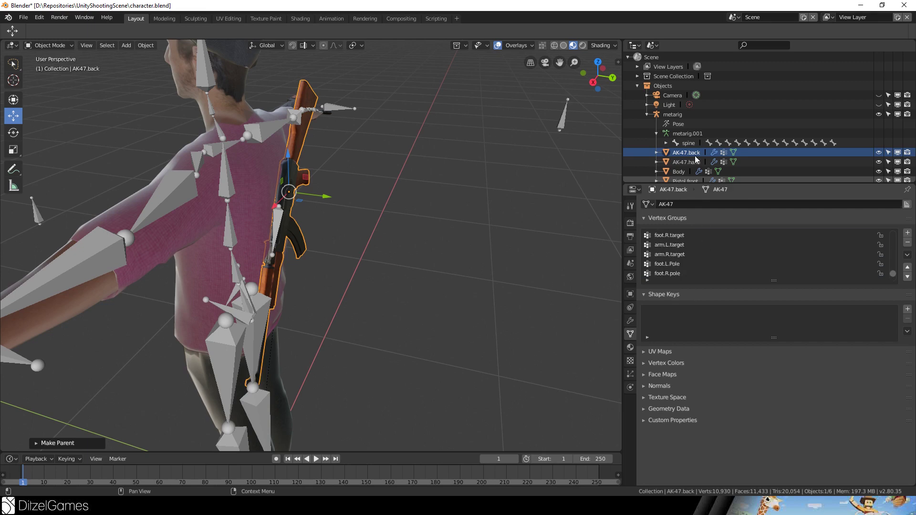
pyautogui.click(656, 152)
pyautogui.scroll(-2, 661, 153)
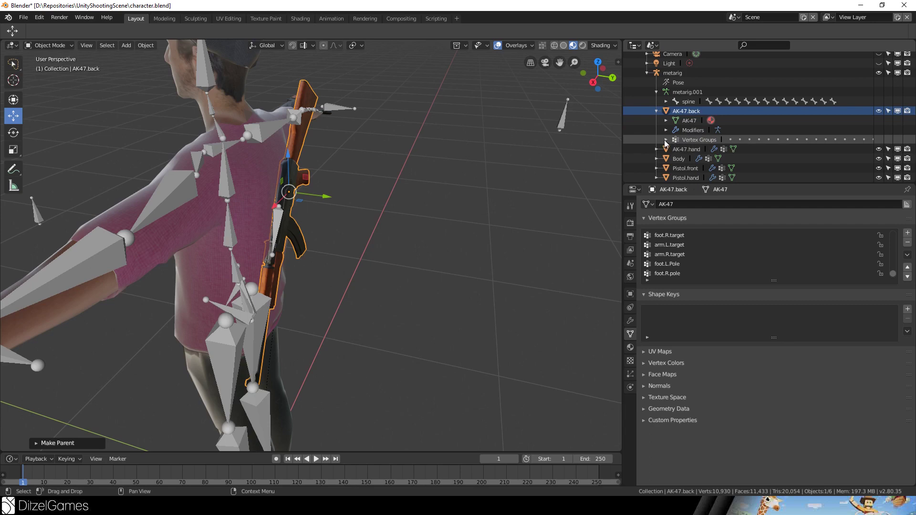
pyautogui.click(666, 139)
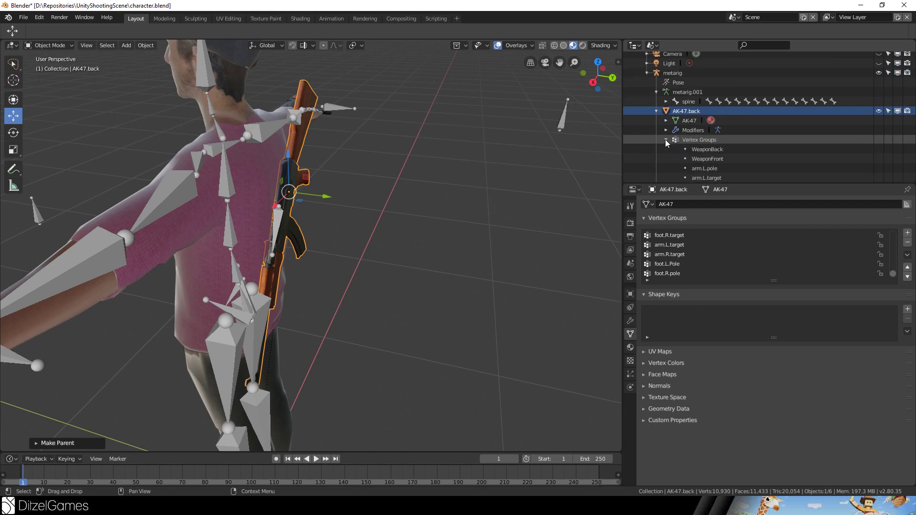
# Edit the AK-47.back mesh and assign all its vertices to the WeaponBack vertex group.
pyautogui.moveTo(330, 182); pyautogui.dragTo(364, 199, button='middle')
pyautogui.press('Tab')
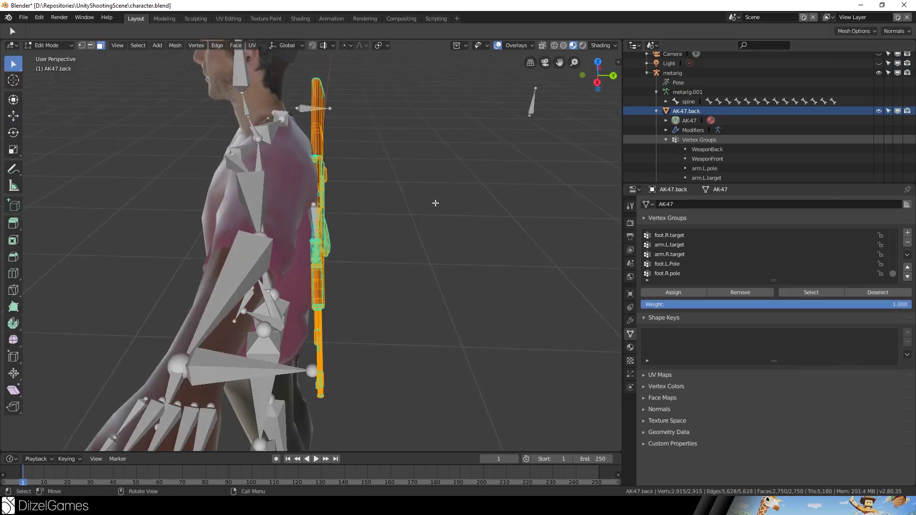
pyautogui.moveTo(540, 184); pyautogui.dragTo(409, 170, button='middle')
pyautogui.scroll(5, 442, 236)
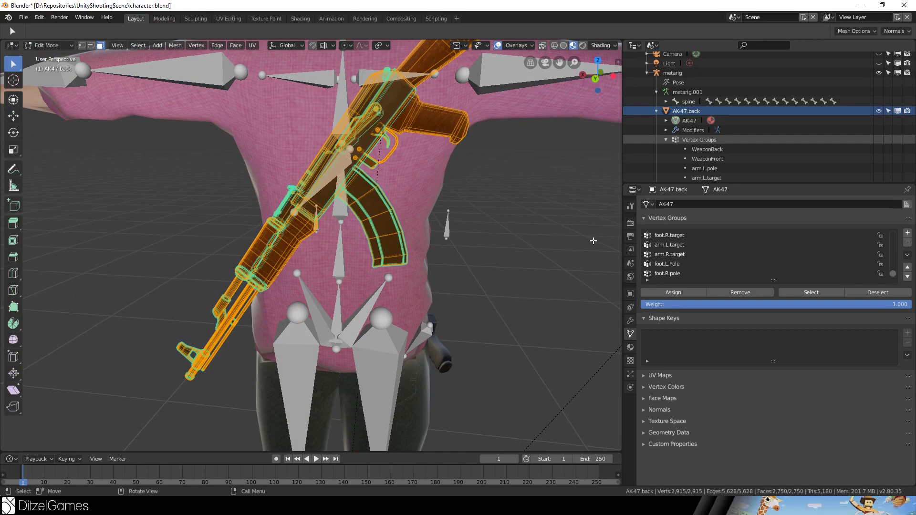
pyautogui.moveTo(470, 226); pyautogui.dragTo(532, 217, button='middle')
pyautogui.scroll(-2, 729, 270)
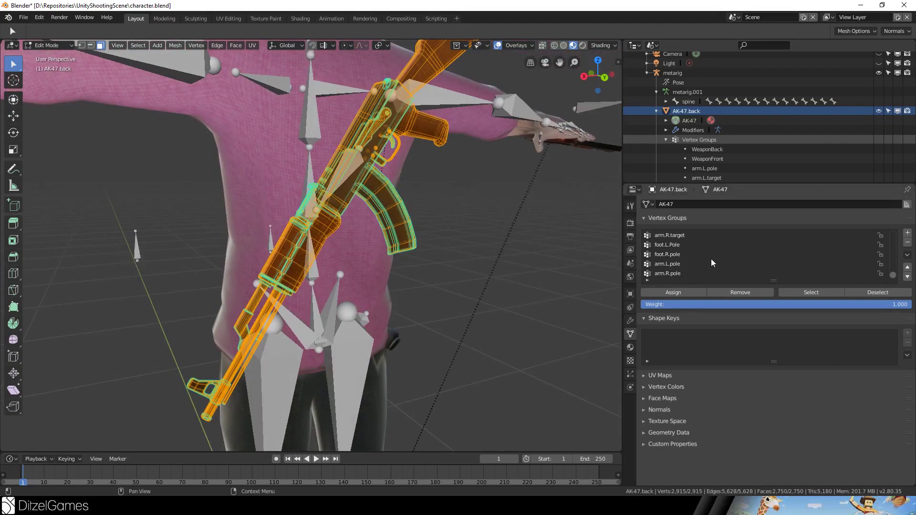
pyautogui.scroll(-5, 711, 259)
pyautogui.click(682, 257)
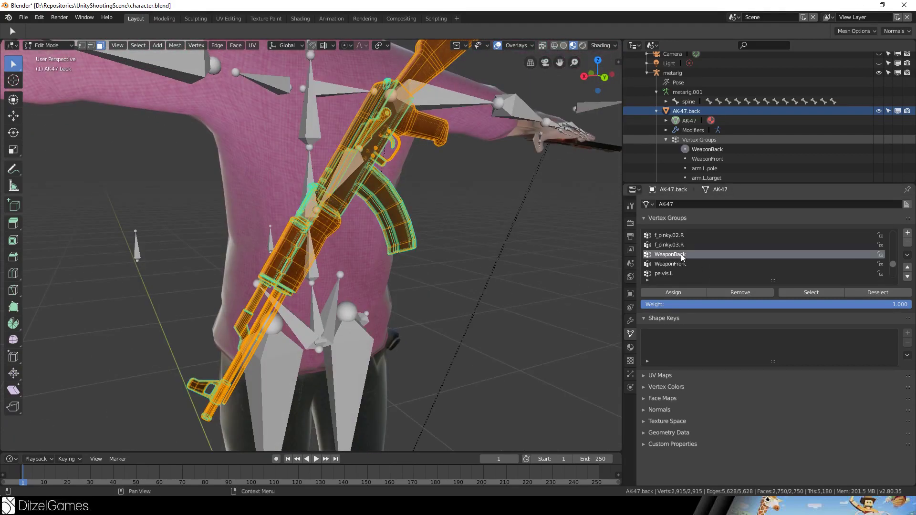
pyautogui.click(679, 293)
# Switch AK-47.back to vertex selection, reassign its vertices to WeaponBack, and return to Object Mode.
pyautogui.moveTo(376, 210); pyautogui.dragTo(415, 212, button='middle')
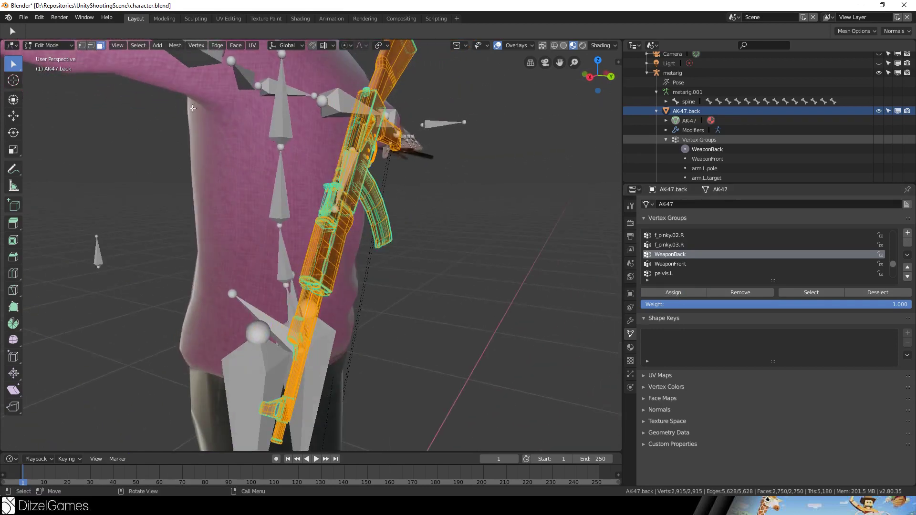
pyautogui.click(82, 46)
pyautogui.click(667, 291)
pyautogui.moveTo(311, 188); pyautogui.dragTo(355, 206, button='middle')
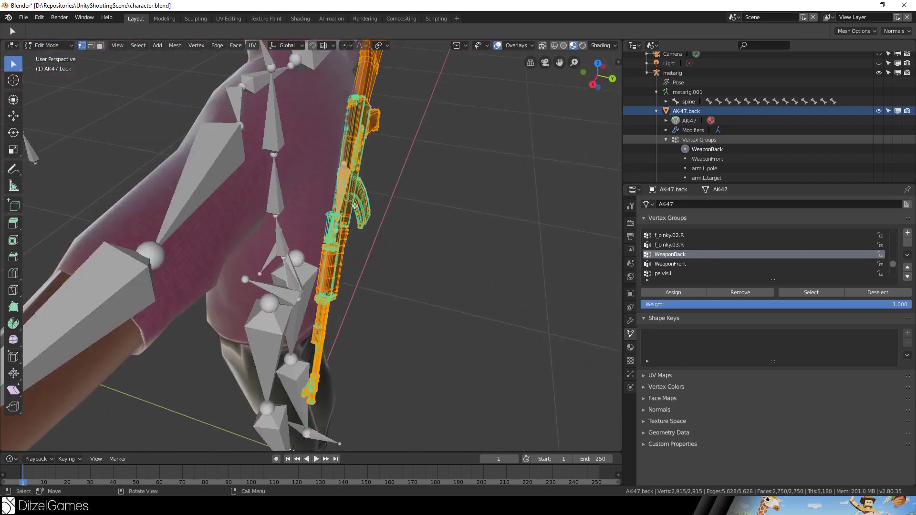
pyautogui.press('Tab')
# Put metarig in Pose Mode and test-move the WeaponBack bone to check the back rifle's binding, cancelling each move.
pyautogui.click(362, 210)
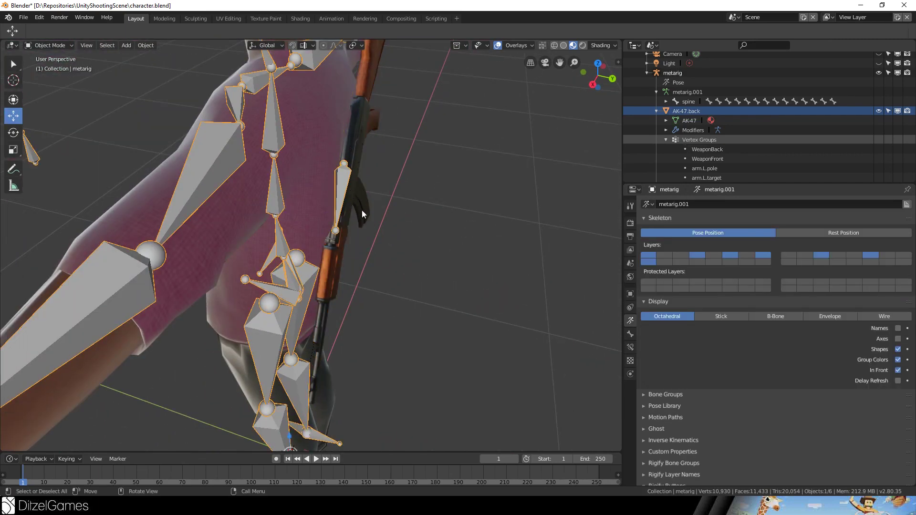
pyautogui.click(72, 45)
pyautogui.click(48, 74)
pyautogui.press('g')
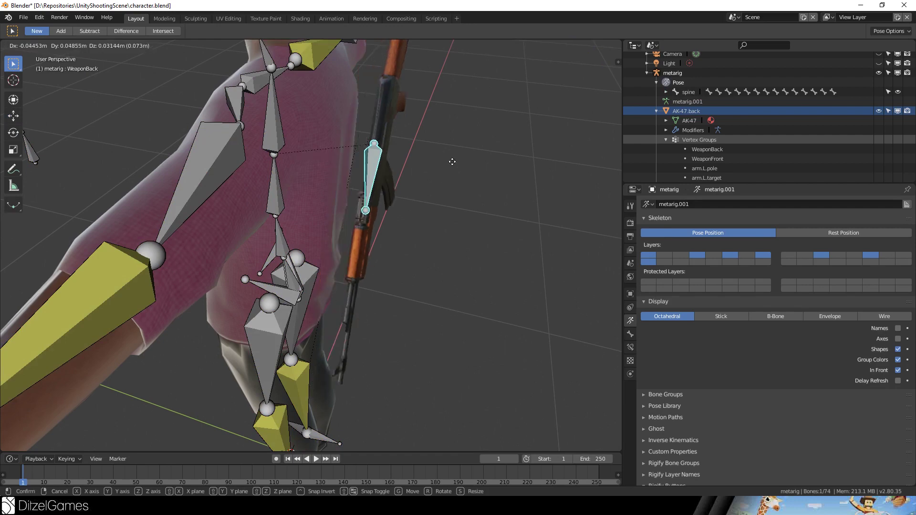
pyautogui.rightClick(423, 202)
pyautogui.moveTo(423, 202); pyautogui.dragTo(453, 182, button='middle')
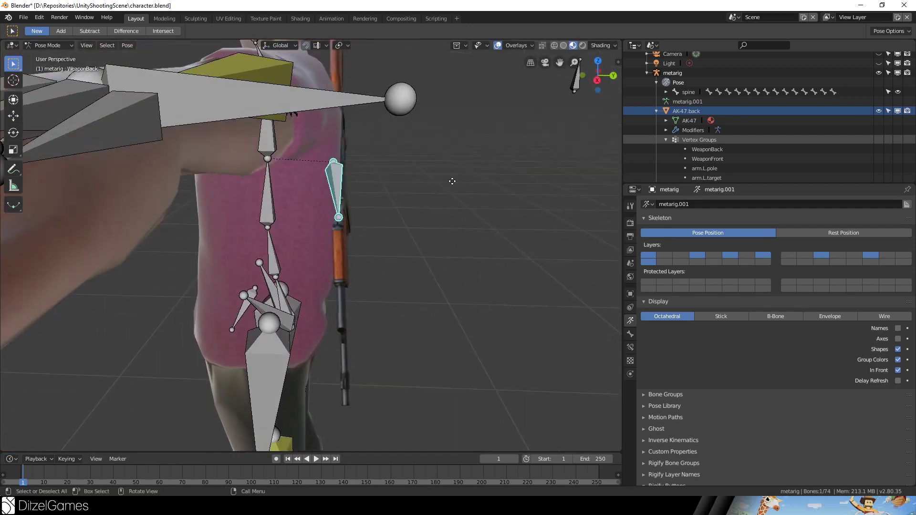
pyautogui.press('g')
pyautogui.rightClick(426, 195)
# Test-rotate the spine.001 bone to check how the back rifle follows the torso, cancelling the rotation.
pyautogui.click(277, 258)
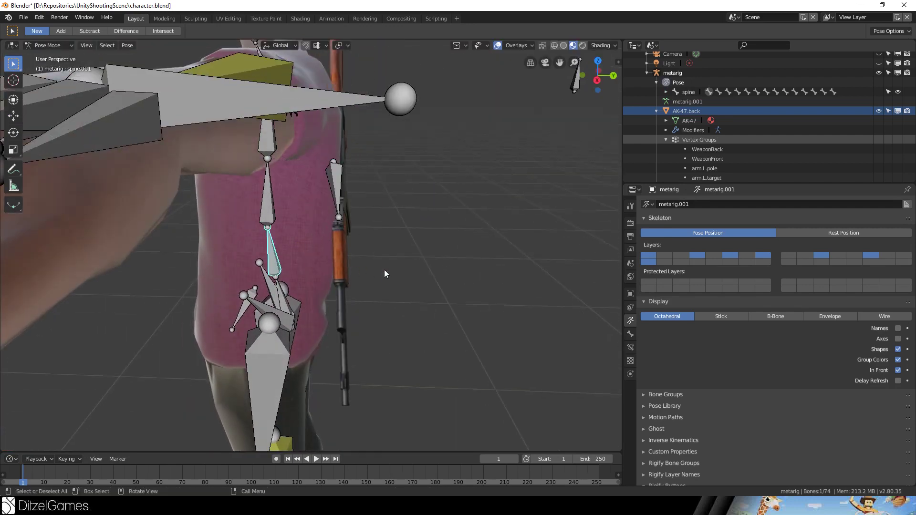
pyautogui.press('r')
pyautogui.rightClick(292, 168)
pyautogui.click(276, 143)
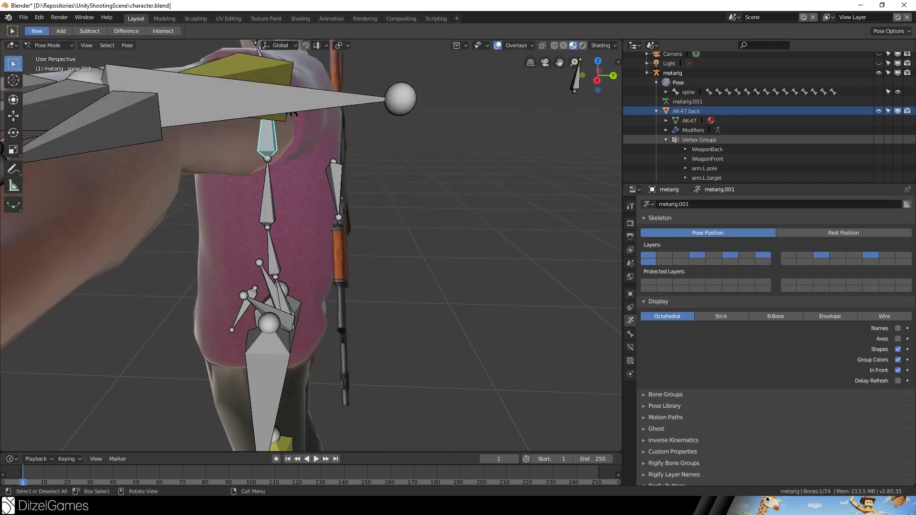
# Leave armature editing and open the Pistol.front mesh in Edit Mode with all its vertices selected.
pyautogui.moveTo(277, 145); pyautogui.dragTo(444, 287, button='middle')
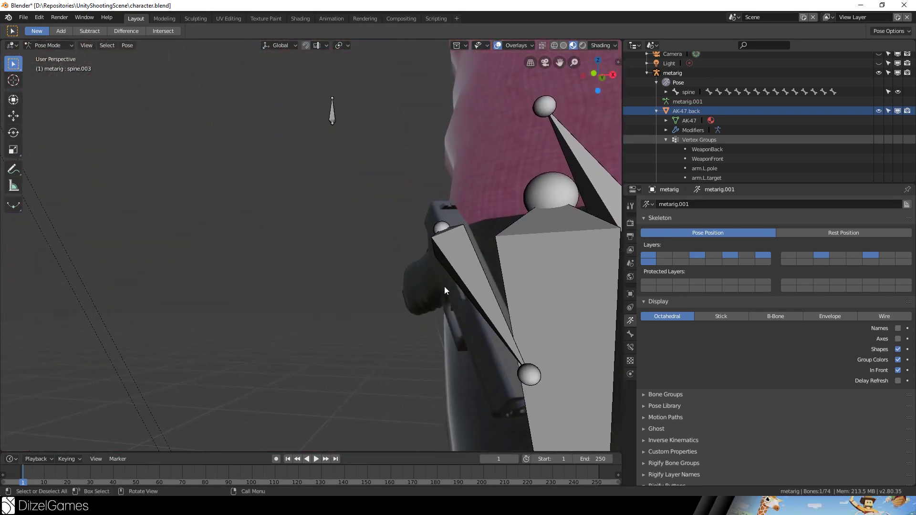
pyautogui.press('Tab')
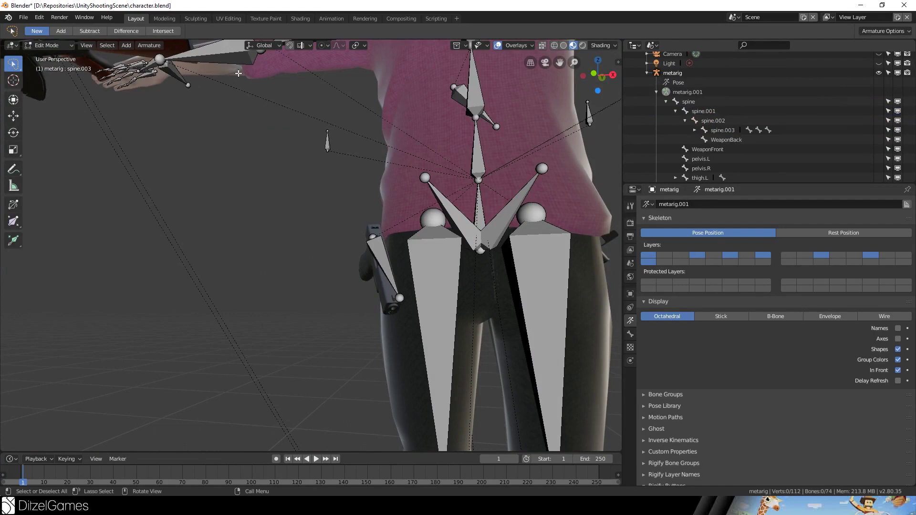
pyautogui.click(48, 45)
pyautogui.click(45, 57)
pyautogui.click(377, 282)
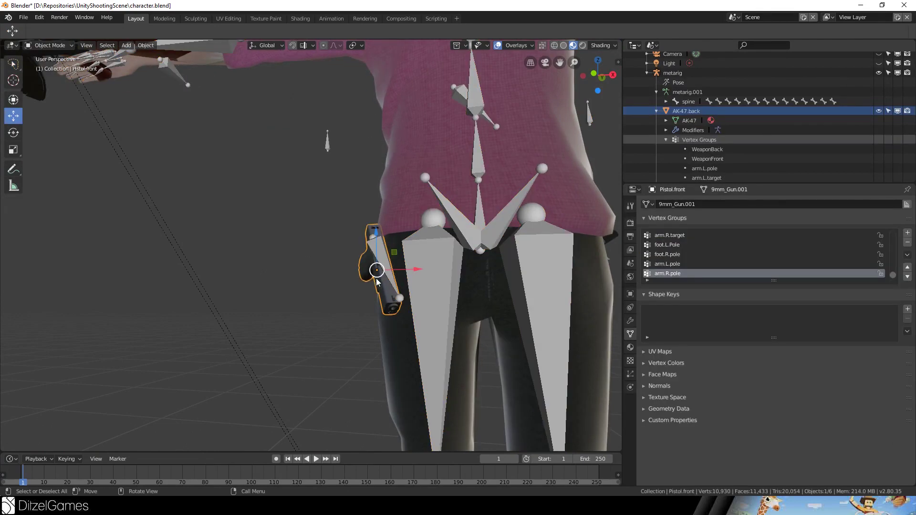
pyautogui.click(48, 46)
pyautogui.click(46, 63)
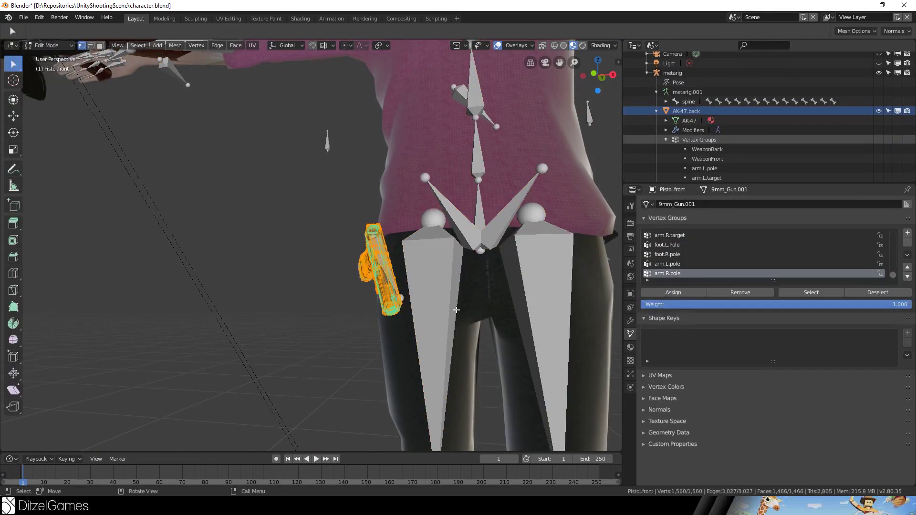
pyautogui.moveTo(362, 244); pyautogui.dragTo(422, 258, button='middle')
pyautogui.moveTo(512, 323); pyautogui.dragTo(470, 317, button='middle')
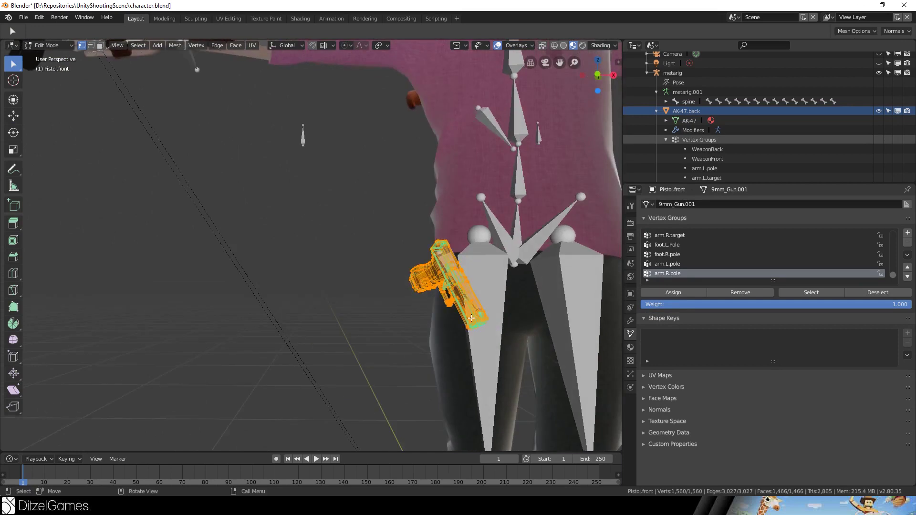
pyautogui.hotkey('alt', 'a')
pyautogui.press('a')
pyautogui.keyDown('shift'); pyautogui.moveTo(554, 306); pyautogui.dragTo(497, 307, button='middle'); pyautogui.keyUp('shift')
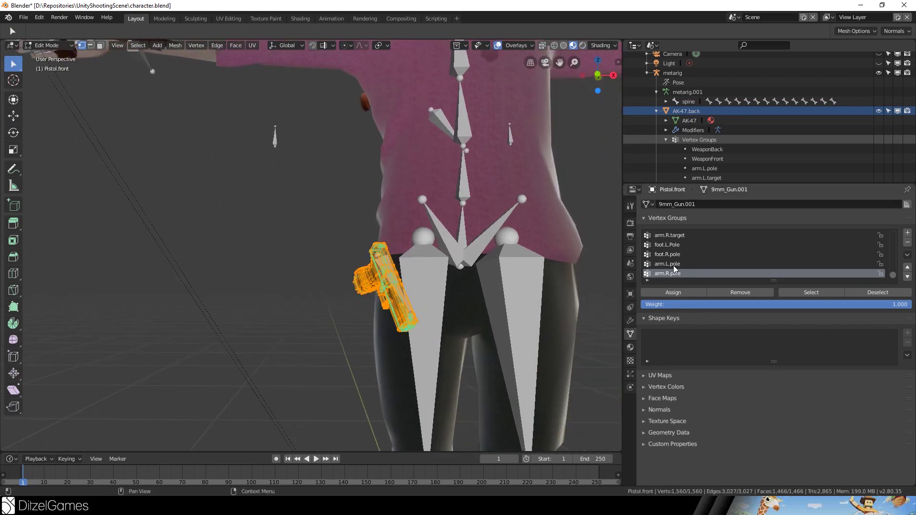
# Assign the selected Pistol.front vertices to the WeaponFront vertex group and return to Object Mode.
pyautogui.scroll(5, 688, 265)
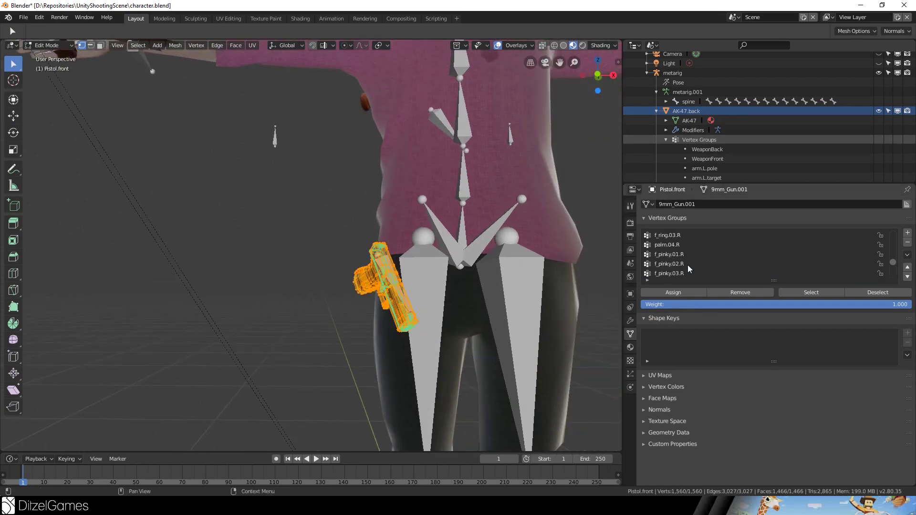
pyautogui.scroll(-4, 688, 265)
pyautogui.click(688, 253)
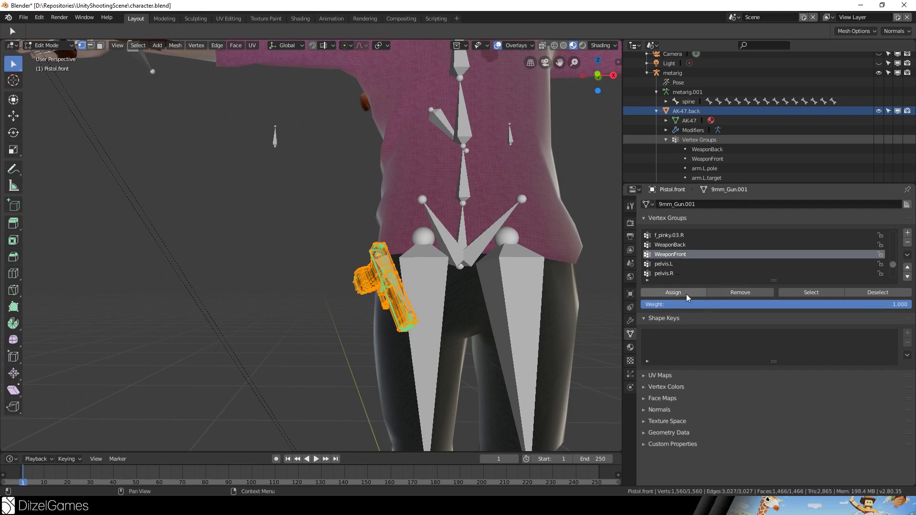
pyautogui.moveTo(385, 202)
pyautogui.mouseDown(button='middle')
pyautogui.moveTo(399, 242)
pyautogui.moveTo(374, 215)
pyautogui.mouseUp(button='middle')
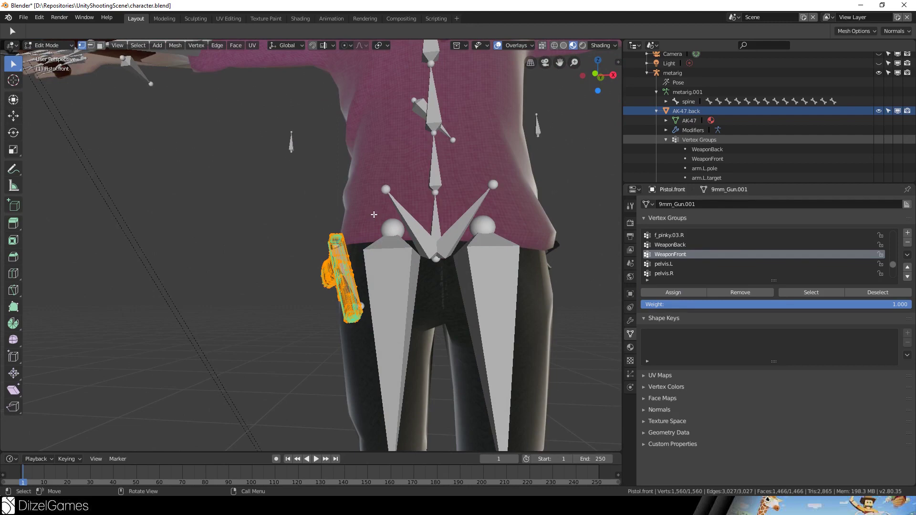
pyautogui.press('Tab')
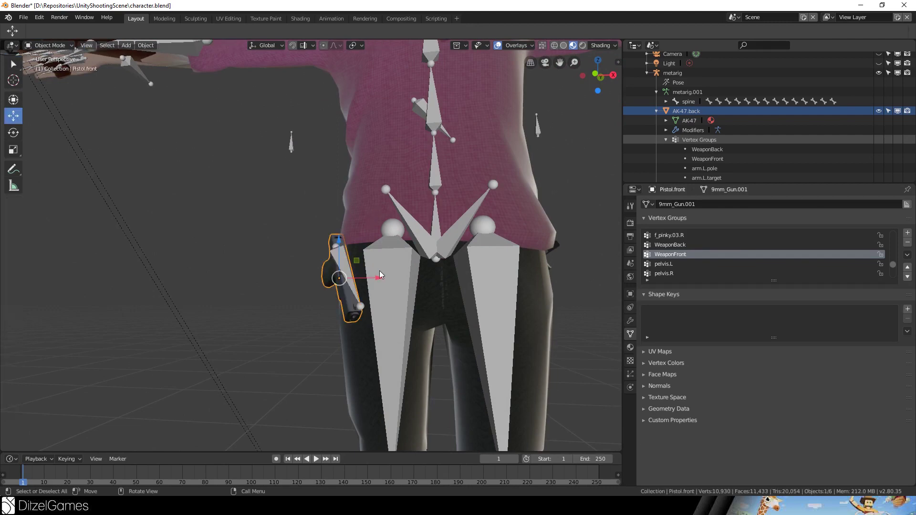
# Put metarig in Pose Mode and test-rotate the root spine bone to check the hip pistol, cancelling the rotation.
pyautogui.click(386, 270)
pyautogui.click(56, 45)
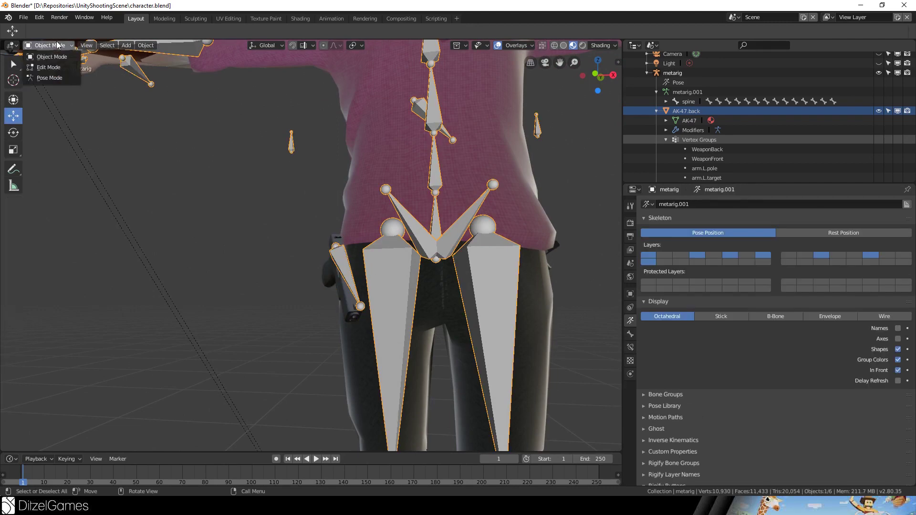
pyautogui.click(48, 80)
pyautogui.click(334, 260)
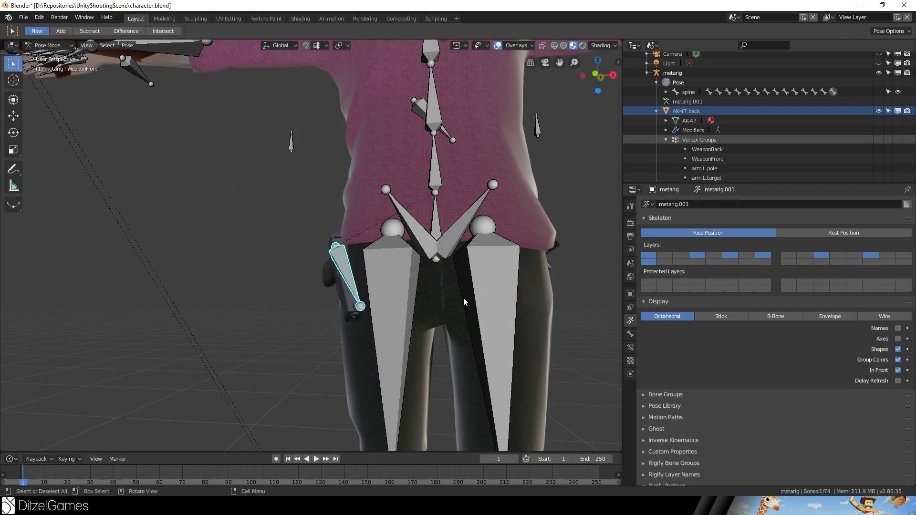
pyautogui.click(436, 227)
pyautogui.press('r')
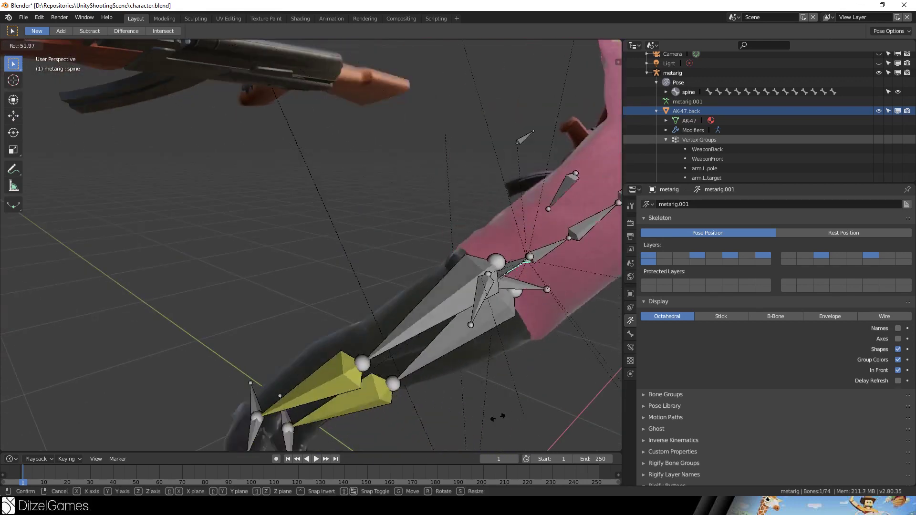
pyautogui.rightClick(538, 385)
pyautogui.moveTo(540, 384); pyautogui.dragTo(472, 357, button='middle')
# Test-rotate the thigh.R bone to check whether the hip pistol follows the leg, cancelling each rotation.
pyautogui.click(401, 374)
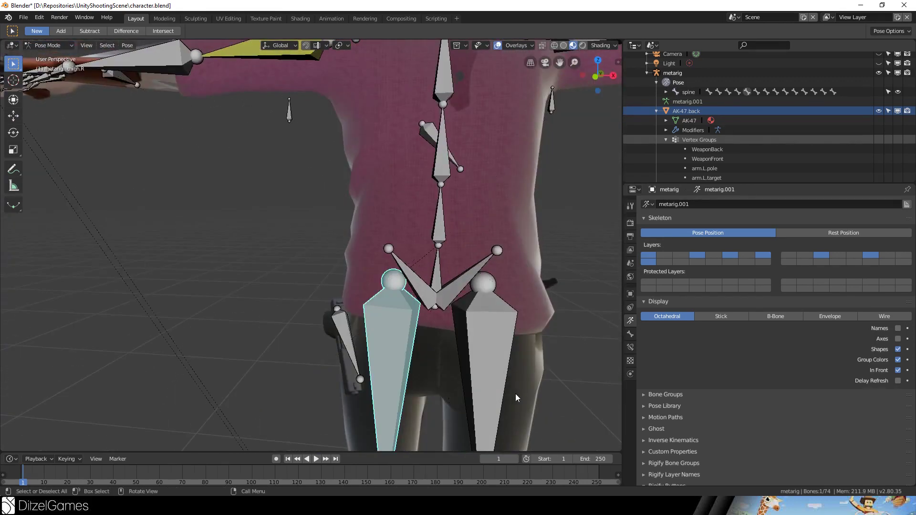
pyautogui.press('r')
pyautogui.rightClick(453, 410)
pyautogui.scroll(-6, 439, 412)
pyautogui.press('r')
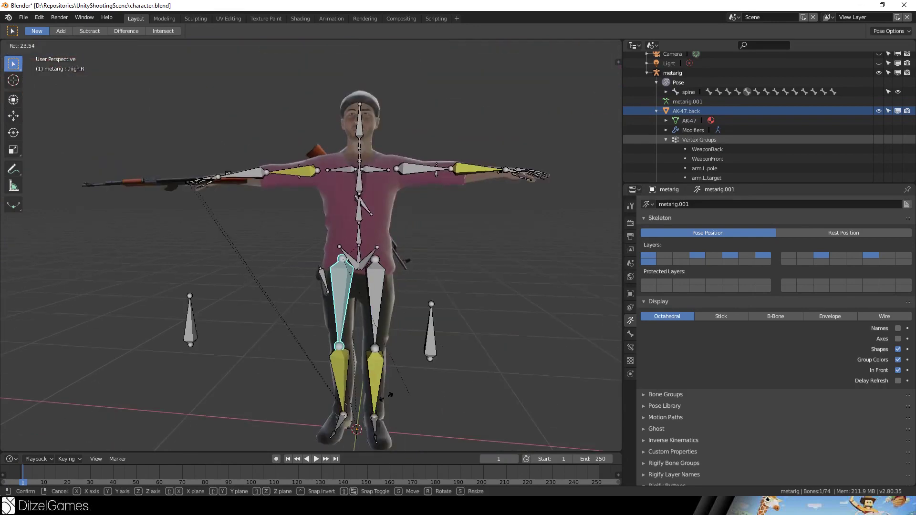
pyautogui.press('Escape')
# Test-move the foot.R.target bone to check the hip pistol against the bending leg, cancelling each move.
pyautogui.click(347, 409)
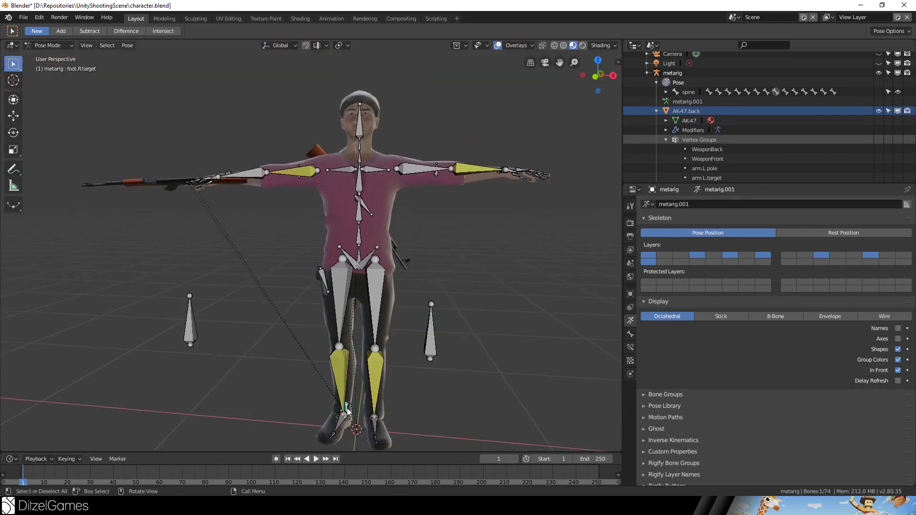
pyautogui.press('g')
pyautogui.press('Escape')
pyautogui.press('g')
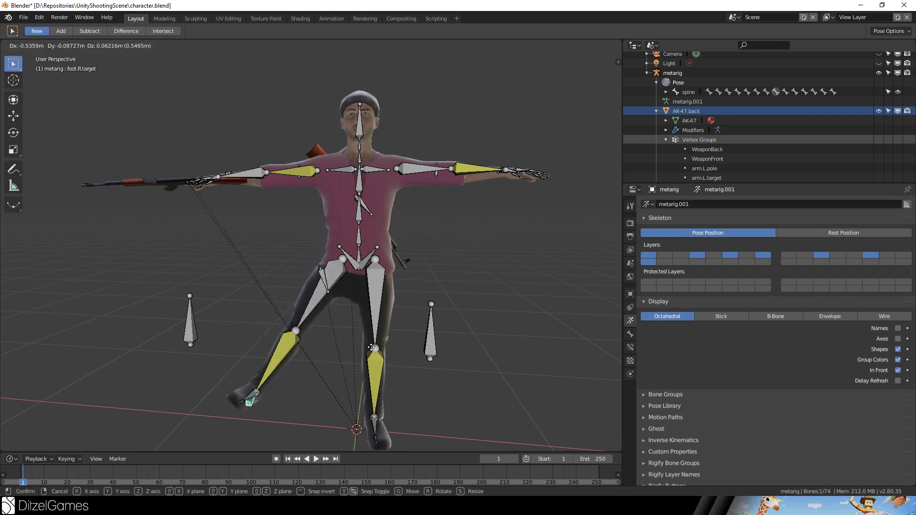
pyautogui.press('Escape')
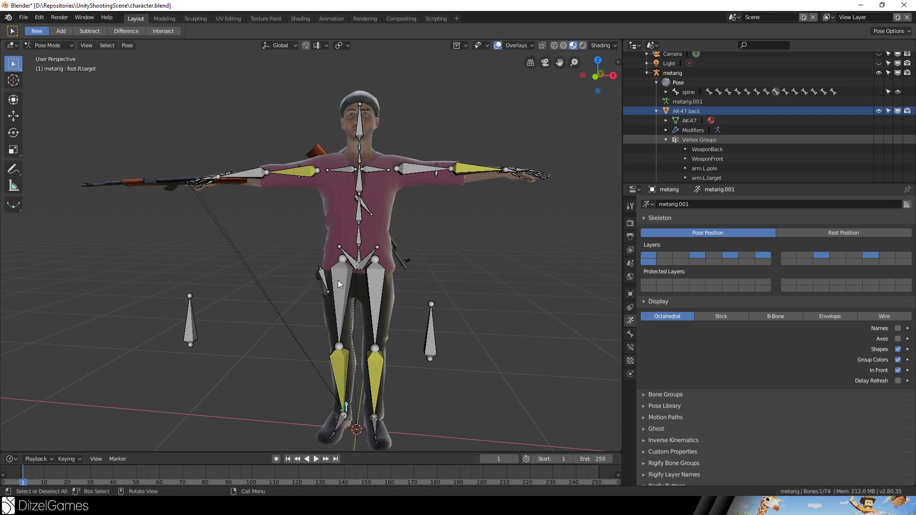
# Parent the WeaponFront bone to thigh.R with Keep Offset in armature editing, then return to Pose Mode.
pyautogui.click(339, 282)
pyautogui.press('Tab')
pyautogui.click(325, 283)
pyautogui.keyDown('shift'); pyautogui.click(340, 292); pyautogui.keyUp('shift')
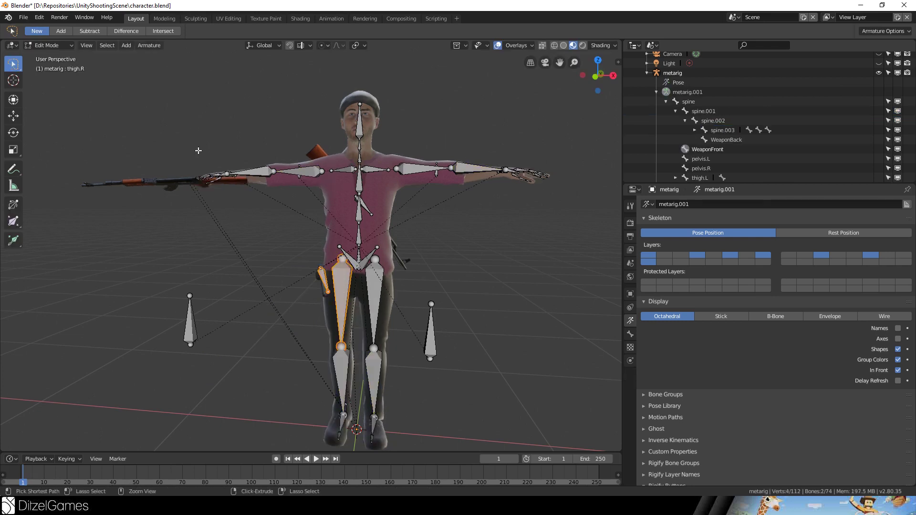
pyautogui.hotkey('ctrl', 'p')
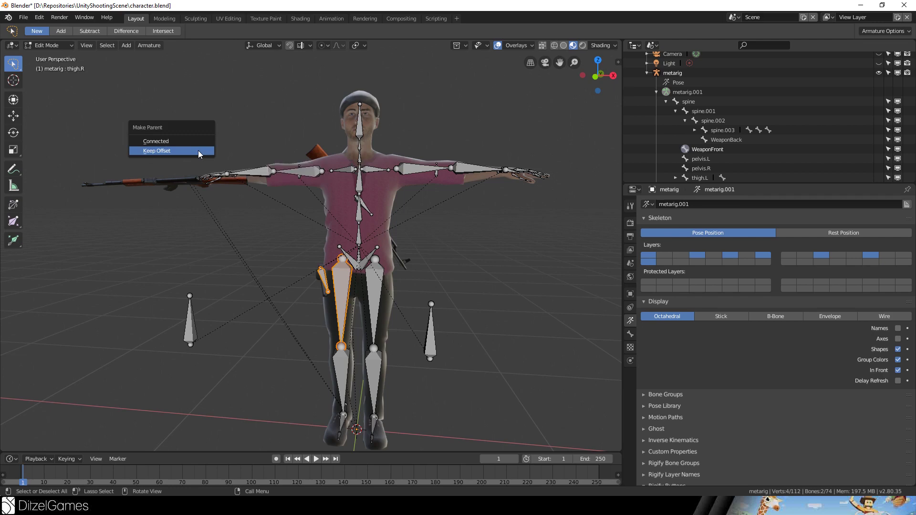
pyautogui.click(198, 151)
pyautogui.press('Tab')
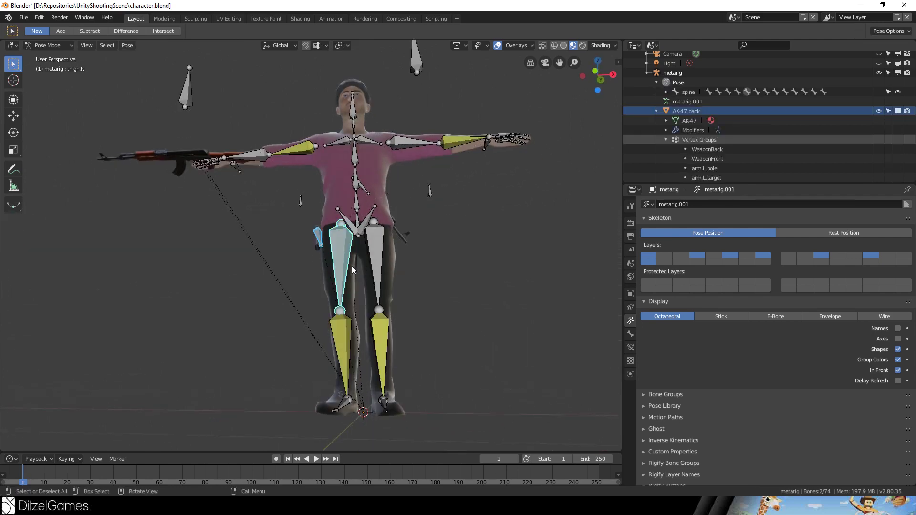
# Move foot.R.target again to test the pistol's new thigh parenting, cancelling the move.
pyautogui.moveTo(352, 265); pyautogui.dragTo(354, 296, button='middle')
pyautogui.moveTo(358, 416); pyautogui.dragTo(384, 408, button='middle')
pyautogui.click(314, 418)
pyautogui.press('g')
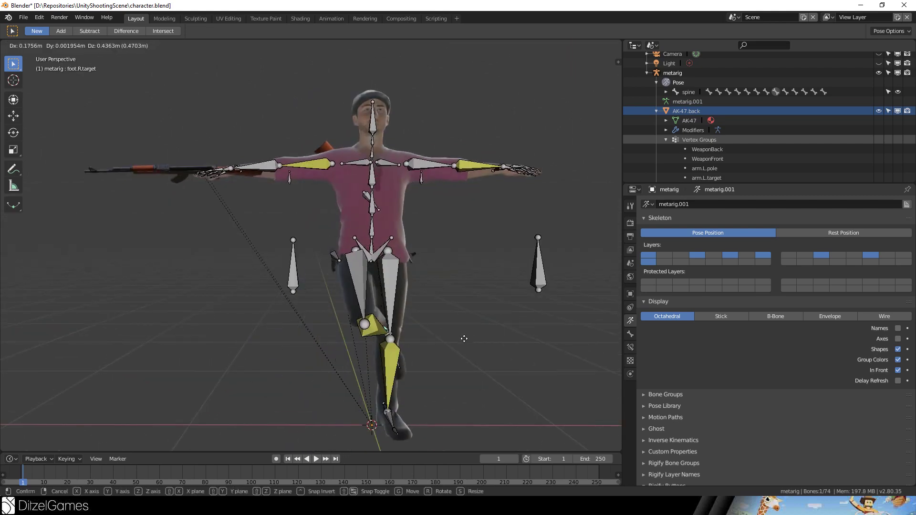
pyautogui.rightClick(307, 337)
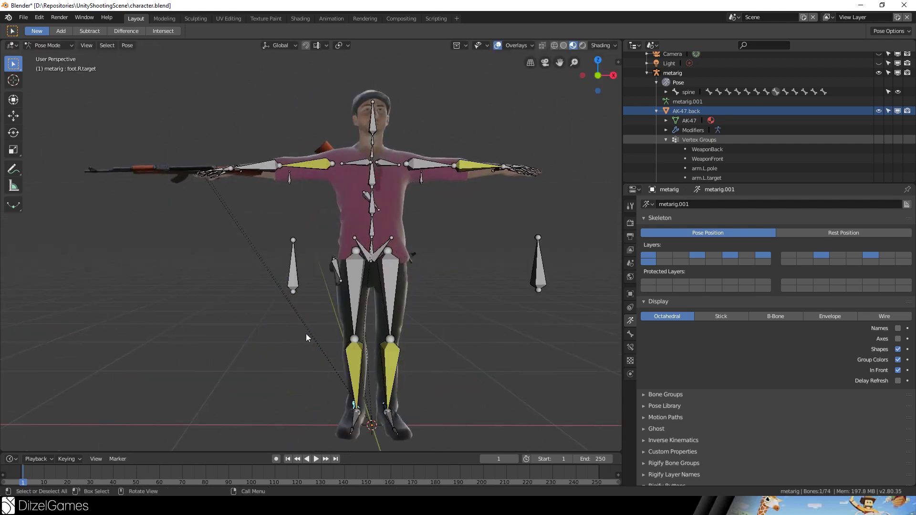
pyautogui.moveTo(387, 278); pyautogui.dragTo(322, 261, button='middle')
pyautogui.scroll(5, 321, 260)
pyautogui.scroll(-3, 358, 301)
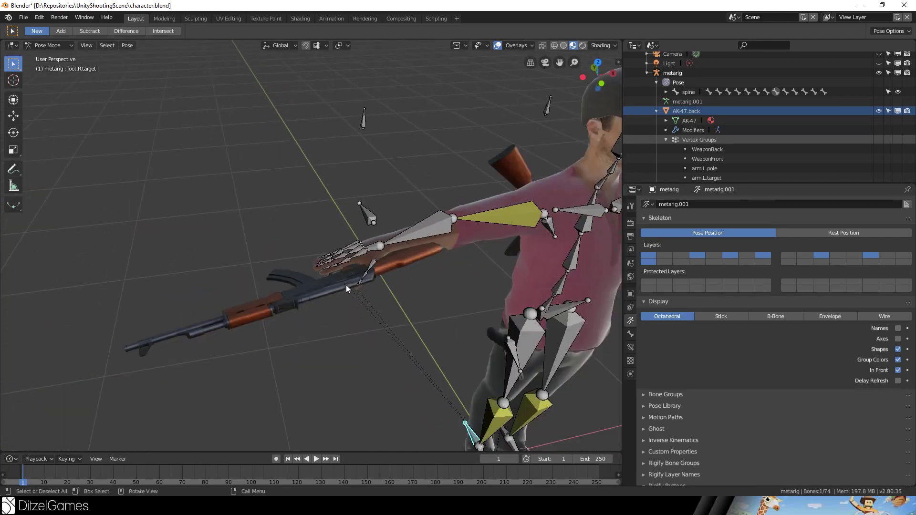
pyautogui.click(342, 280)
pyautogui.press('Tab')
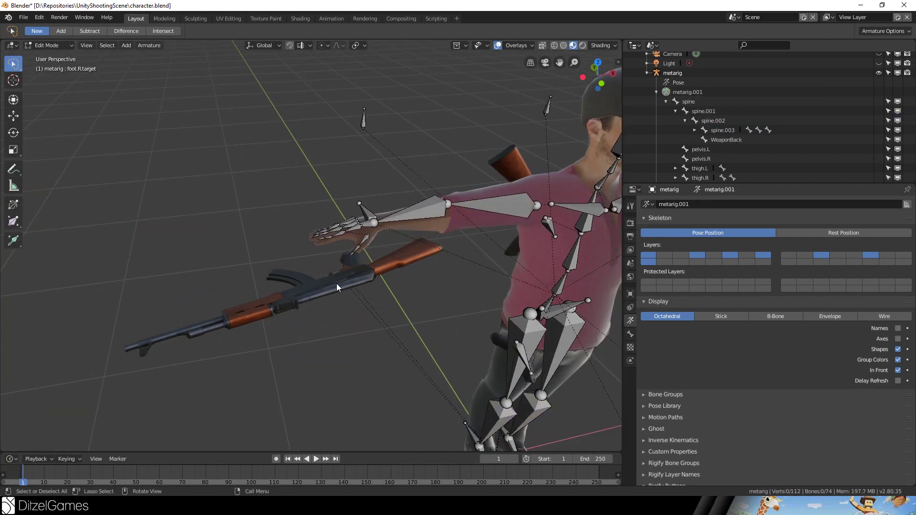
pyautogui.press('Tab')
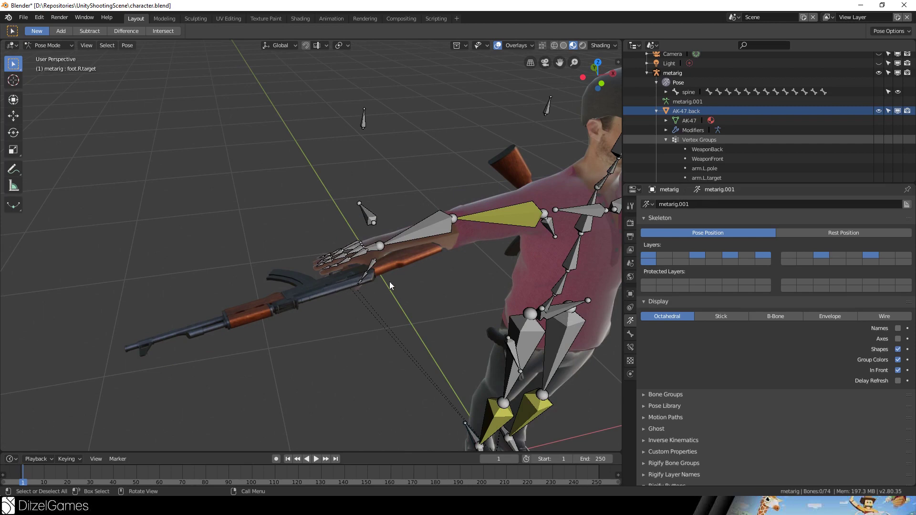
pyautogui.moveTo(390, 283); pyautogui.dragTo(356, 297, button='middle')
pyautogui.click(340, 276)
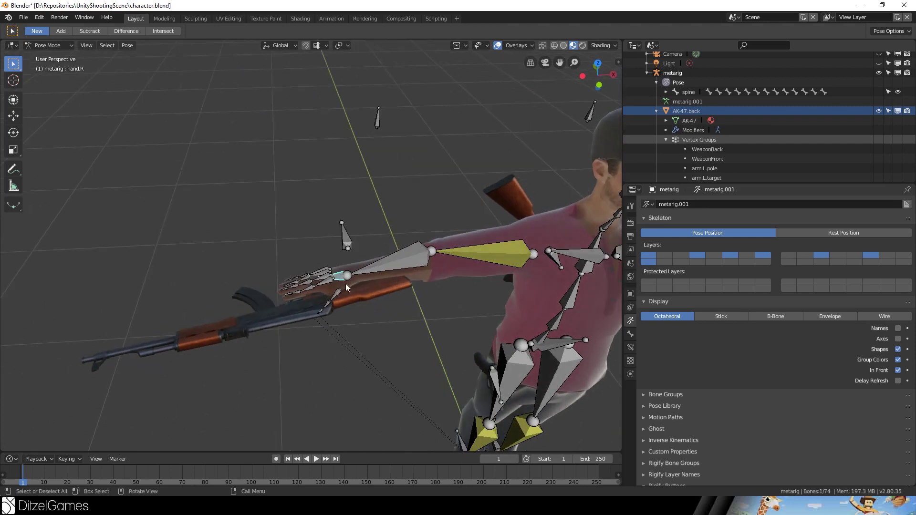
pyautogui.moveTo(325, 306); pyautogui.dragTo(302, 277, button='middle')
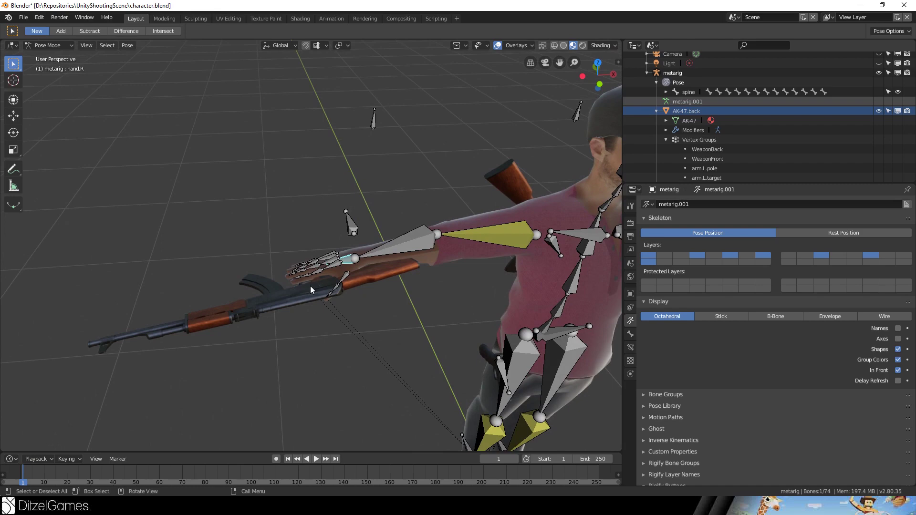
pyautogui.click(311, 286)
pyautogui.press('Tab')
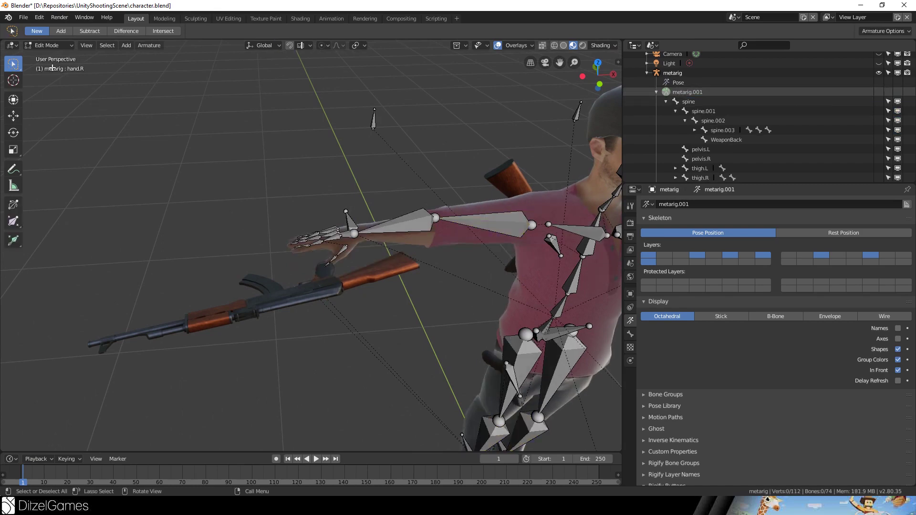
# Switch the armature to Object Mode and select the AK-47.hand rifle under the right hand.
pyautogui.click(50, 45)
pyautogui.click(53, 59)
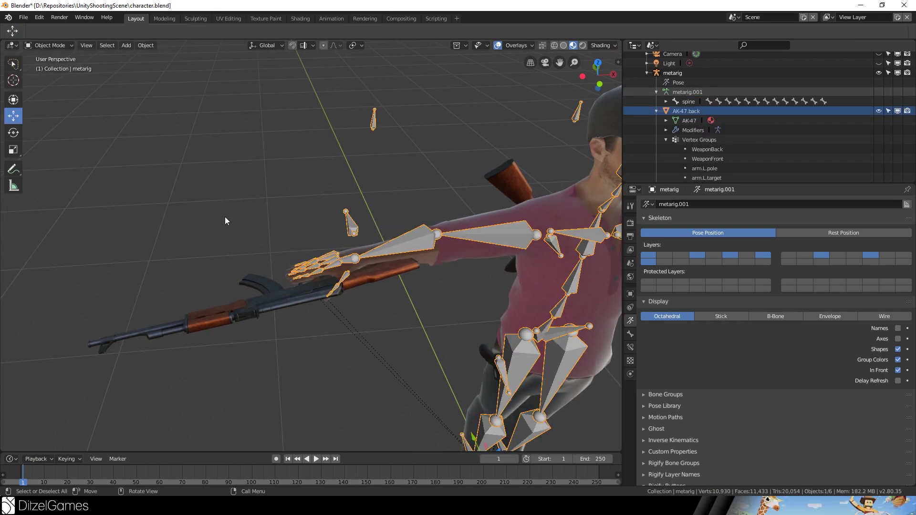
pyautogui.click(290, 296)
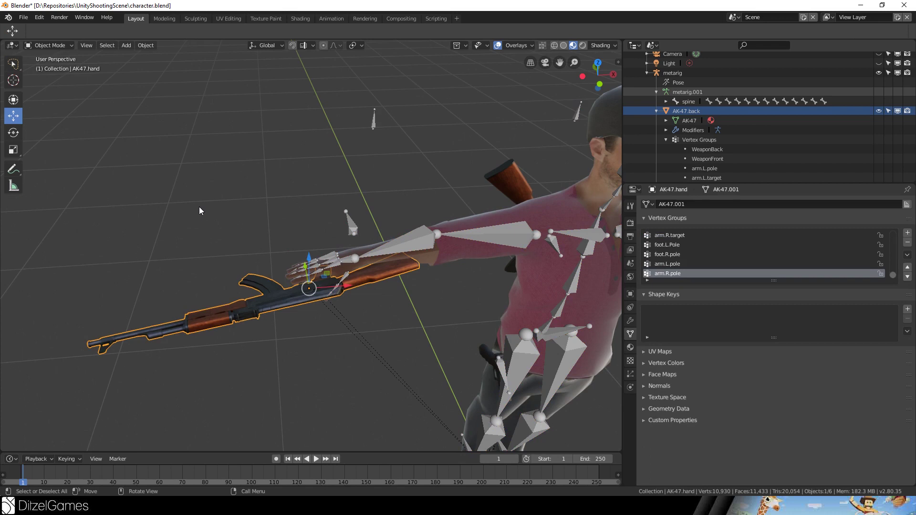
# Check the right hand bone by selecting it in the metarig's Edit Mode, and return to Object Mode.
pyautogui.click(349, 261)
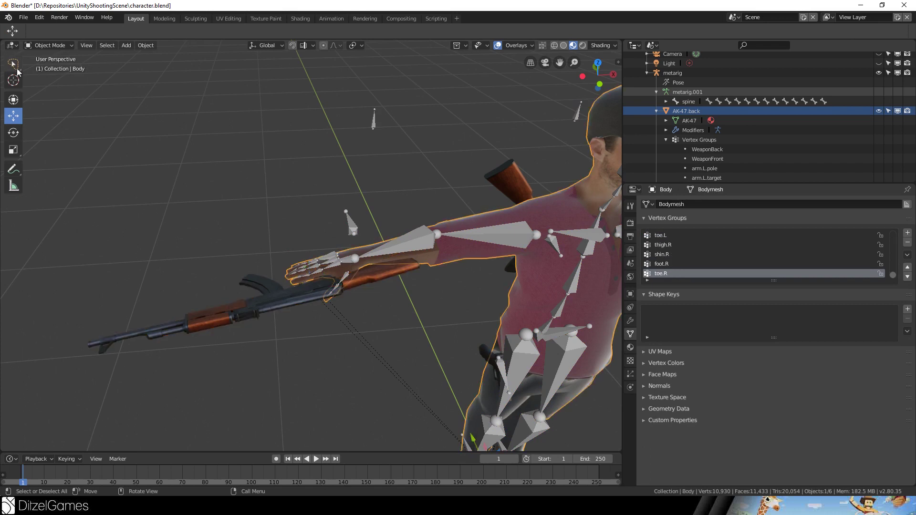
pyautogui.click(52, 45)
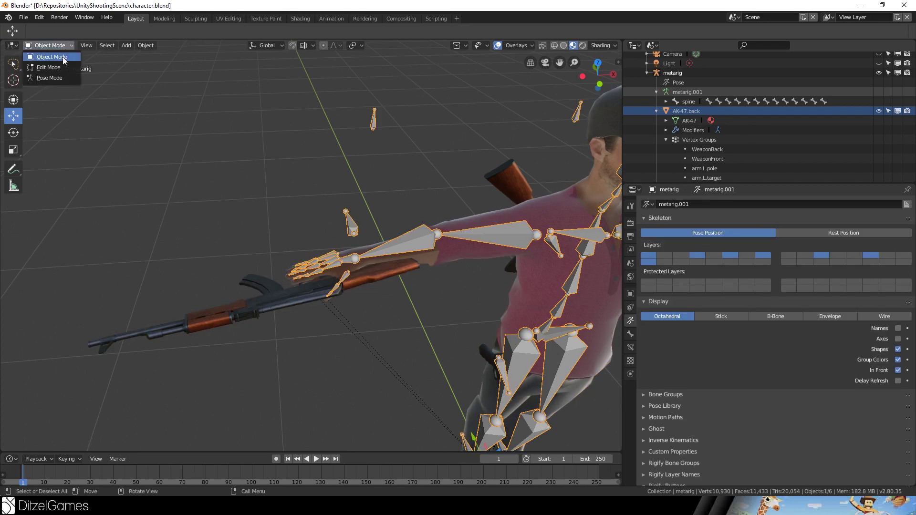
pyautogui.click(53, 69)
pyautogui.click(344, 237)
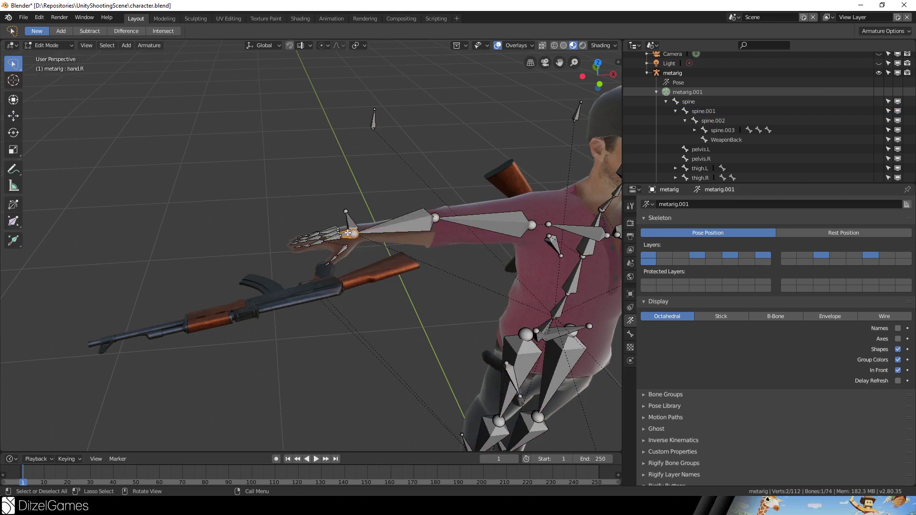
pyautogui.press('Tab')
# Turn on bone name display for the metarig and read the name of the right hand bone.
pyautogui.click(898, 329)
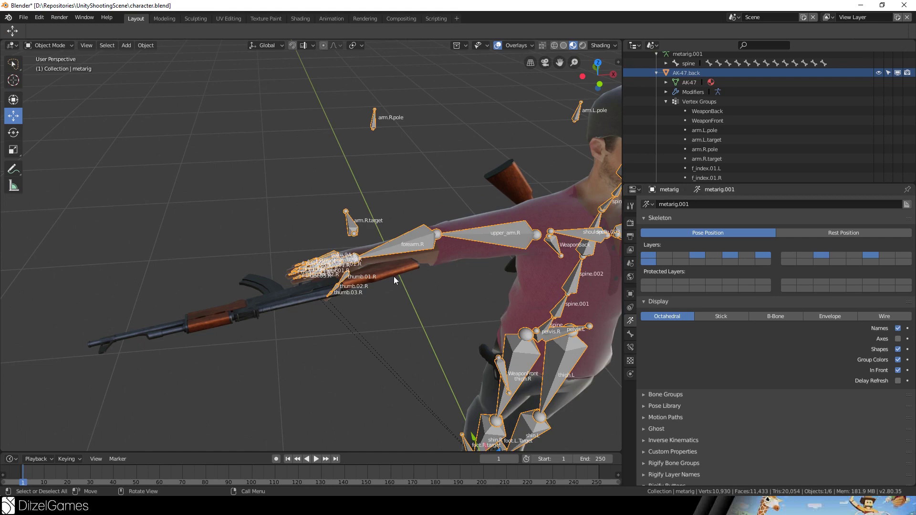
pyautogui.scroll(5, 394, 276)
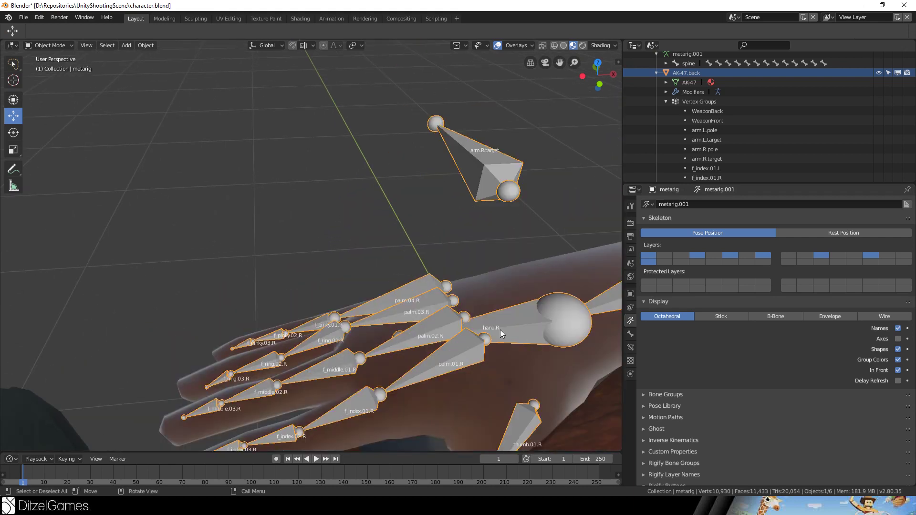
pyautogui.scroll(-5, 500, 330)
# Select the AK-47.hand rifle and open its mesh in Edit Mode.
pyautogui.click(313, 296)
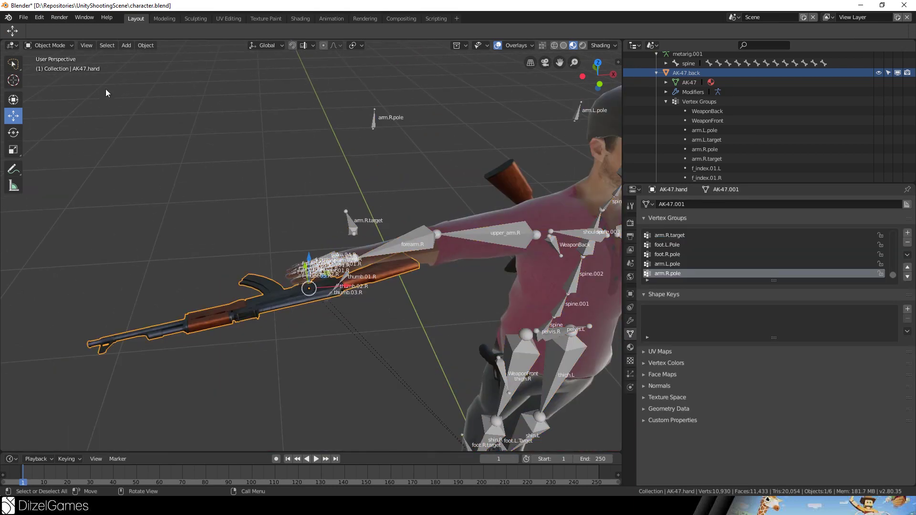
pyautogui.click(64, 46)
pyautogui.click(48, 68)
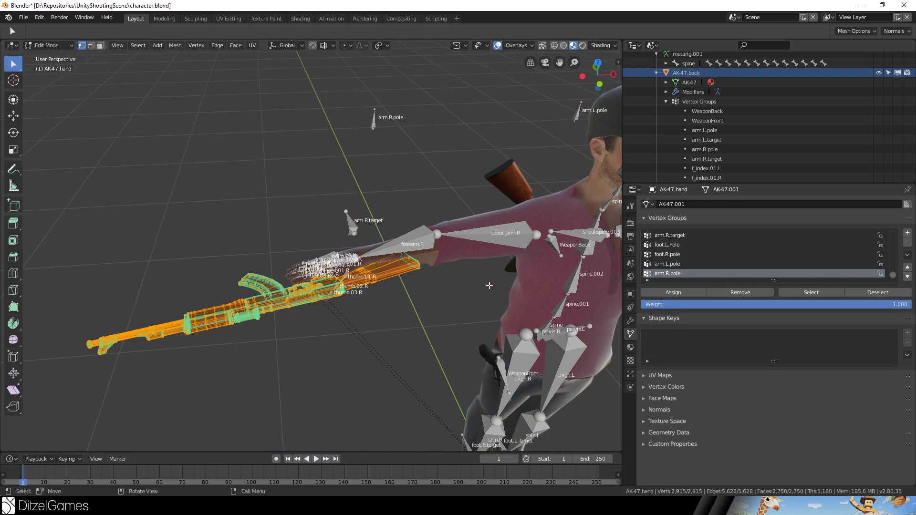
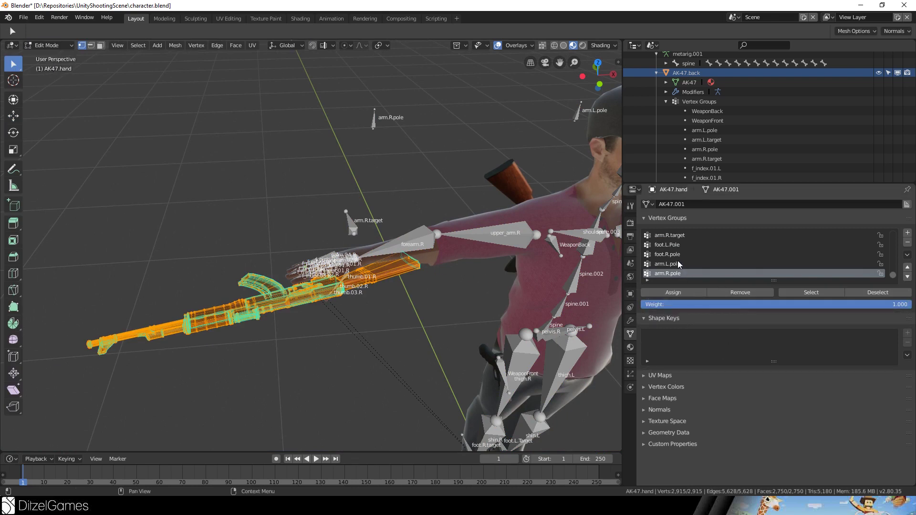
# Assign the AK-47.hand mesh to the hand.R vertex group and return to Object Mode.
pyautogui.scroll(2, 689, 263)
pyautogui.scroll(10, 689, 263)
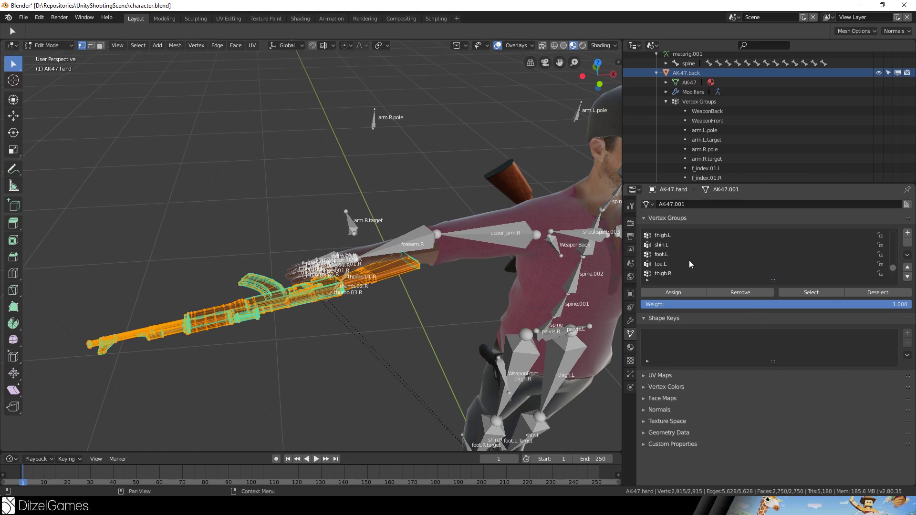
pyautogui.scroll(3, 689, 260)
pyautogui.click(689, 257)
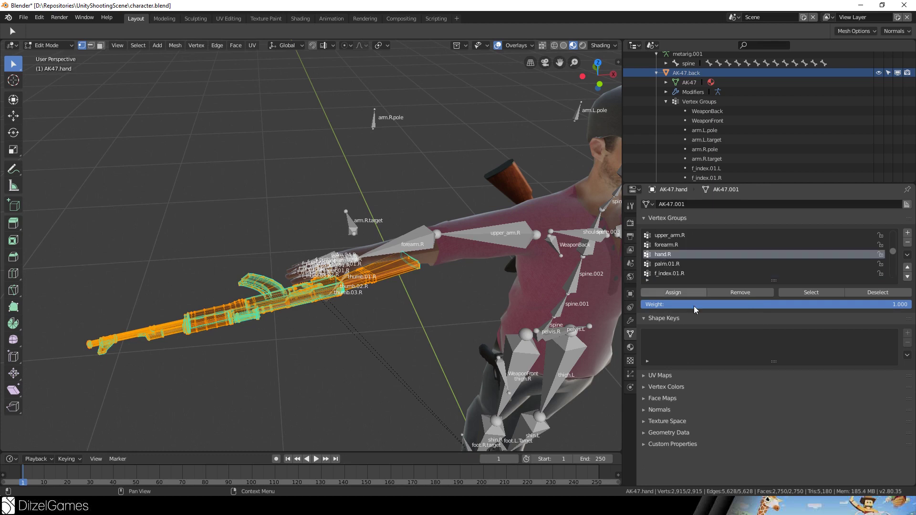
pyautogui.click(681, 291)
pyautogui.press('Tab')
# Open the Pistol.hand mesh in Edit Mode, assign it to the hand.R vertex group, and return to Object Mode.
pyautogui.click(294, 298)
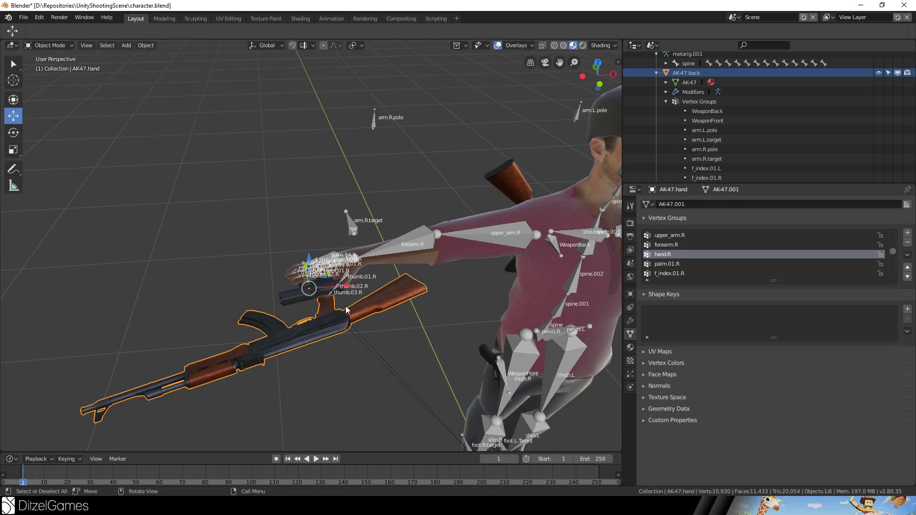
pyautogui.press('Tab')
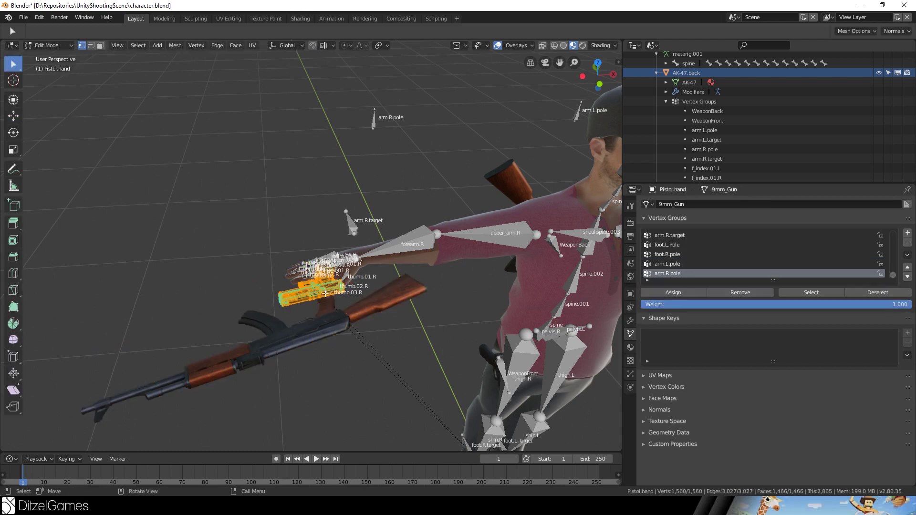
pyautogui.scroll(3, 678, 269)
pyautogui.scroll(3, 676, 264)
pyautogui.click(675, 263)
pyautogui.click(678, 293)
pyautogui.press('Tab')
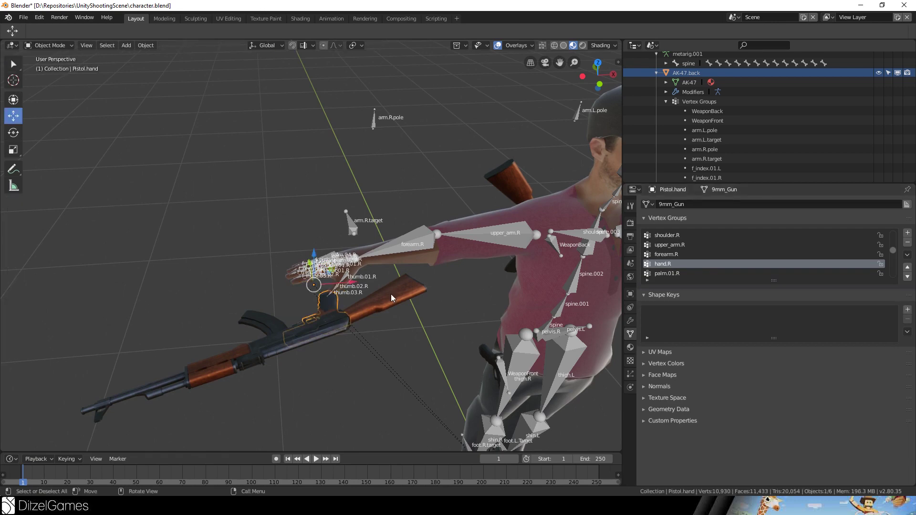
# Check the hand weapons with the metarig in Pose Mode, and return to Object Mode.
pyautogui.click(366, 293)
pyautogui.click(49, 46)
pyautogui.click(67, 81)
pyautogui.moveTo(68, 82); pyautogui.dragTo(348, 282, button='middle')
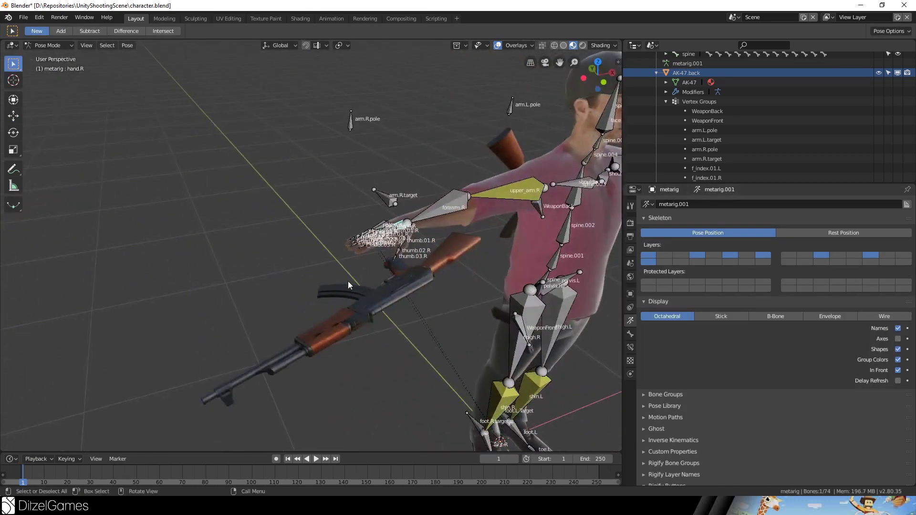
pyautogui.click(421, 284)
pyautogui.click(49, 46)
pyautogui.click(48, 57)
# Select the hand weapons and move them back into place at the character's right hand.
pyautogui.click(397, 267)
pyautogui.moveTo(396, 267); pyautogui.dragTo(586, 276, button='middle')
pyautogui.keyDown('shift'); pyautogui.click(453, 294); pyautogui.keyUp('shift')
pyautogui.press('g')
pyautogui.click(528, 275)
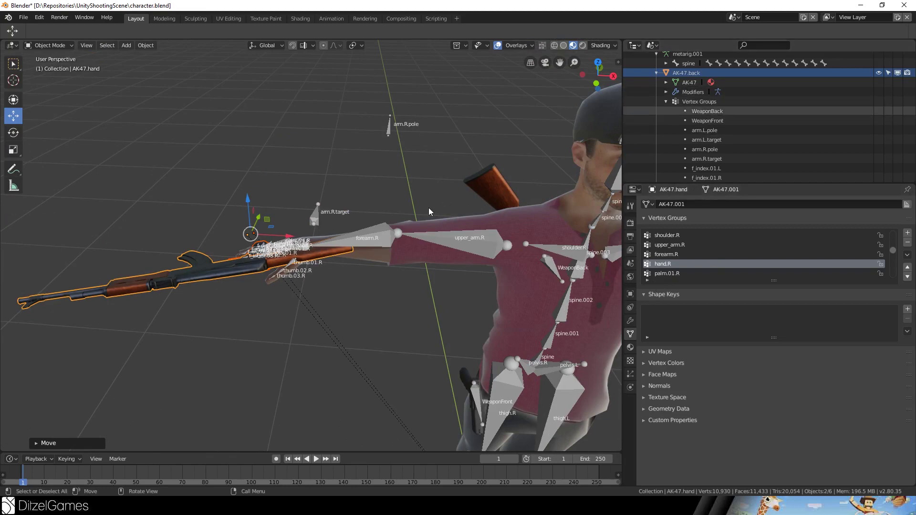
# Turn off bone name display for the metarig and select the weapons in the right hand again.
pyautogui.click(435, 240)
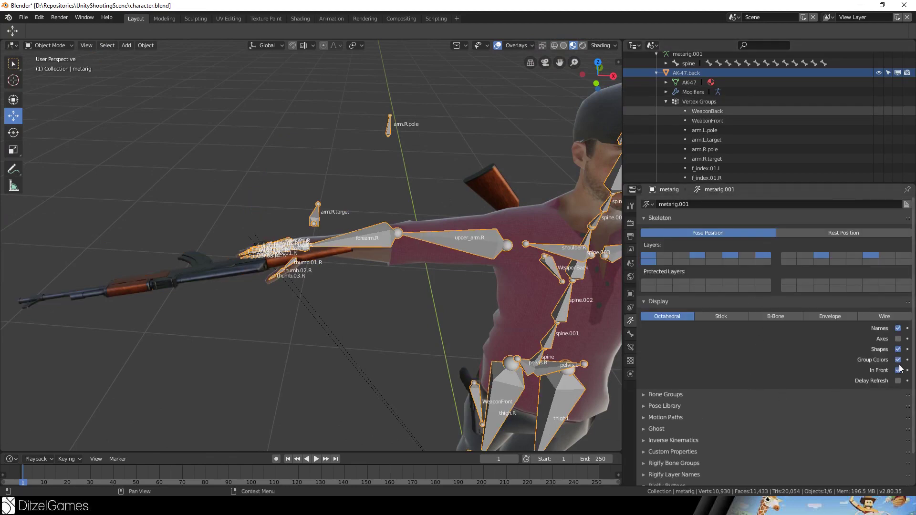
pyautogui.moveTo(442, 212); pyautogui.dragTo(209, 206, button='middle')
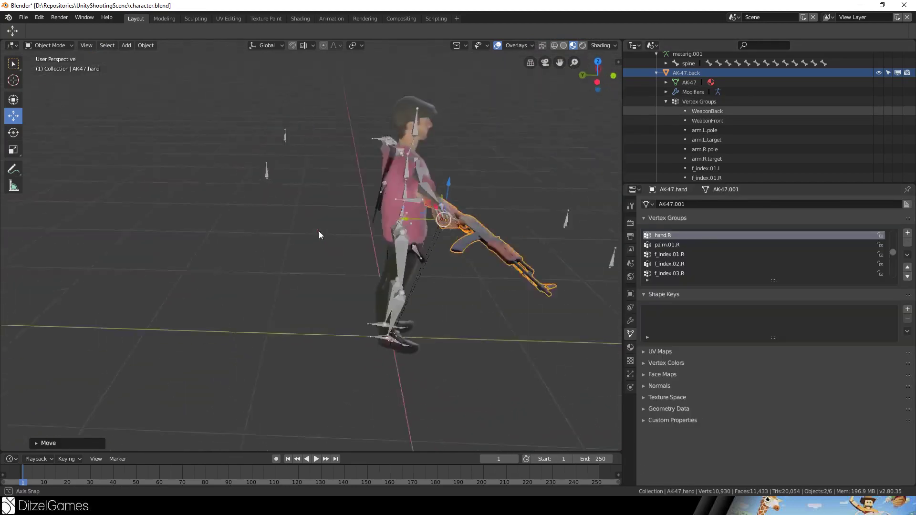
pyautogui.scroll(4, 209, 206)
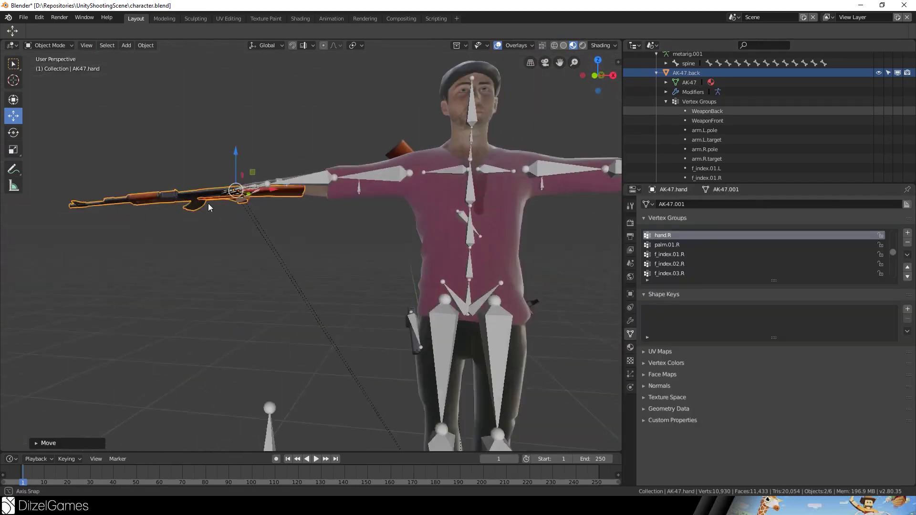
pyautogui.scroll(-4, 224, 253)
pyautogui.moveTo(226, 262); pyautogui.dragTo(454, 287, button='middle')
pyautogui.scroll(4, 719, 127)
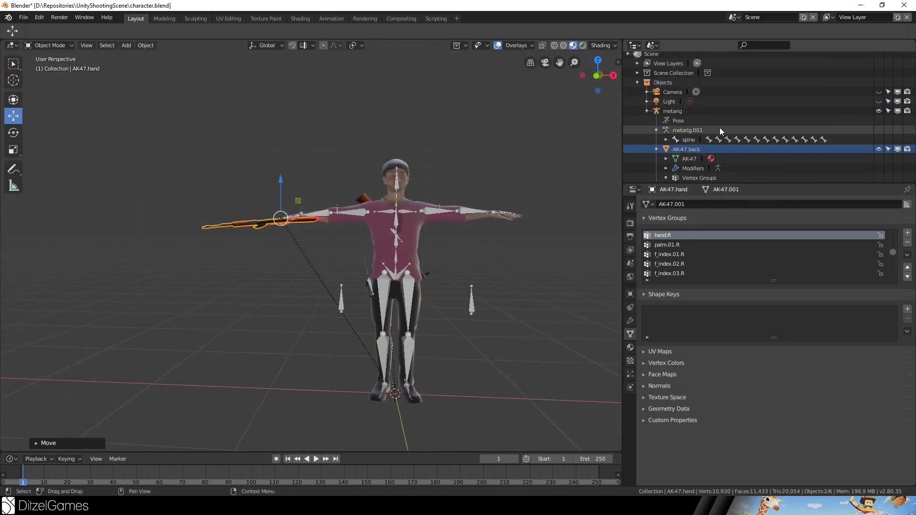
# Hide the metarig in the viewport and inspect the weapons on the character's hand, back and hips.
pyautogui.click(878, 111)
pyautogui.moveTo(433, 165); pyautogui.dragTo(427, 249, button='middle')
pyautogui.scroll(3, 427, 249)
pyautogui.moveTo(373, 235); pyautogui.dragTo(245, 198, button='middle')
pyautogui.scroll(-2, 405, 232)
pyautogui.scroll(-2, 244, 198)
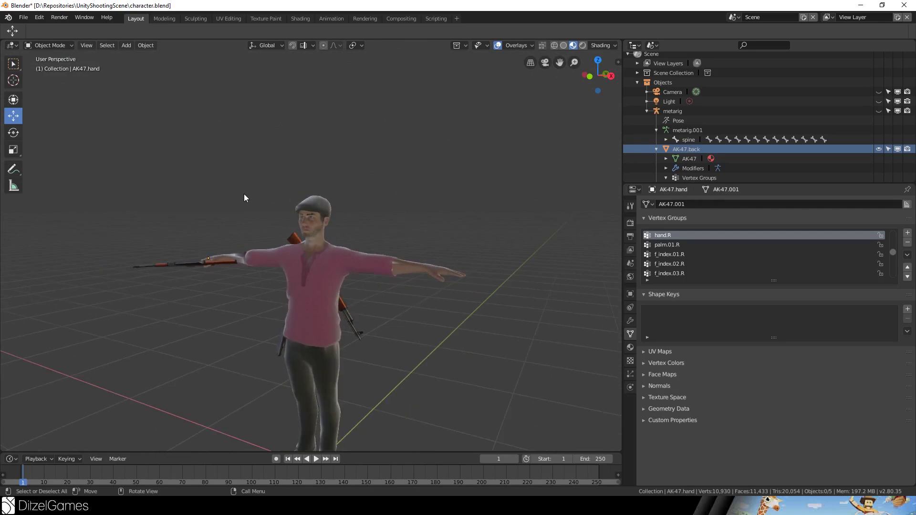